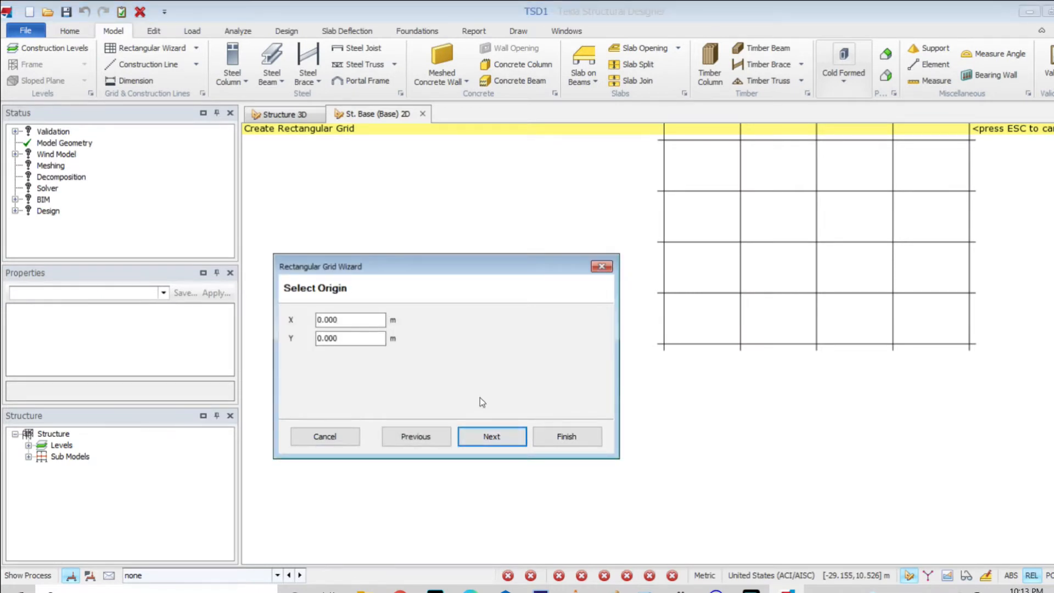
- Keep the grid origin at 0, 0 and set the X direction to 3 regular bays of 3 m each
left_click(490, 435)
left_click(498, 435)
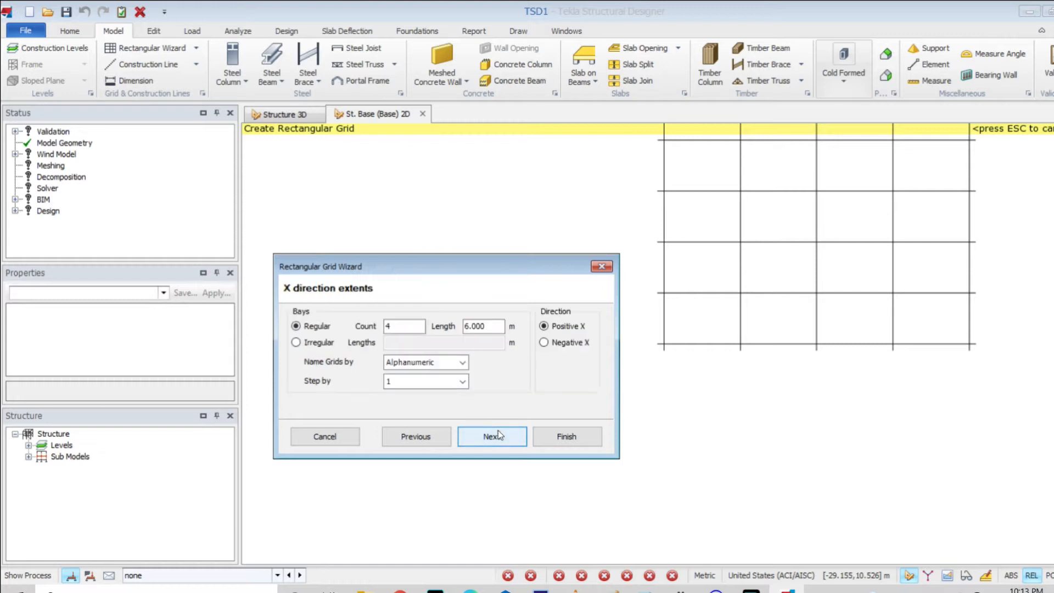
left_click_drag(486, 327, 412, 320)
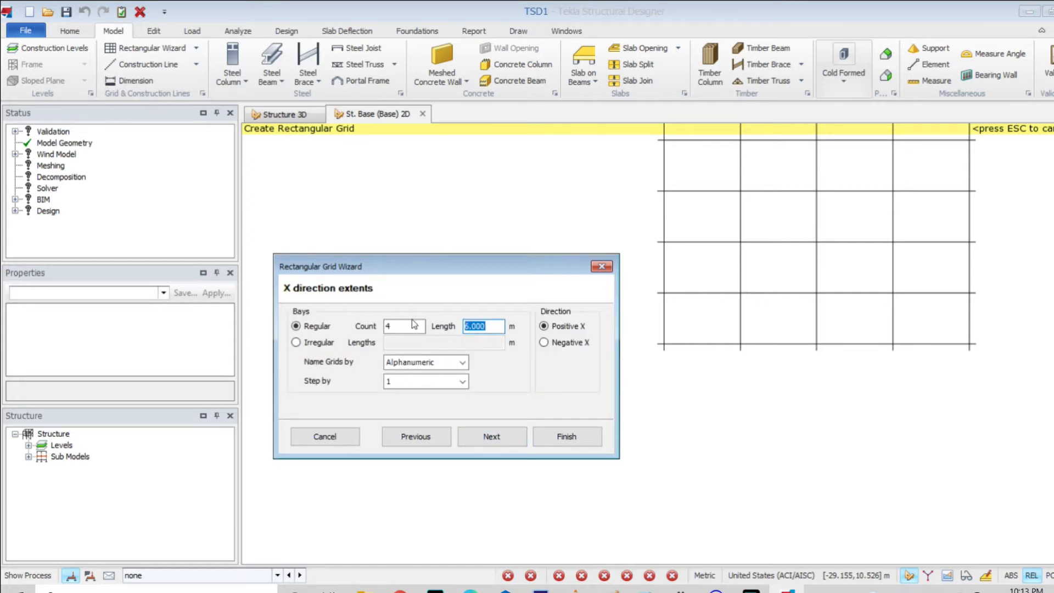
type("3")
double_click(402, 325)
type("2")
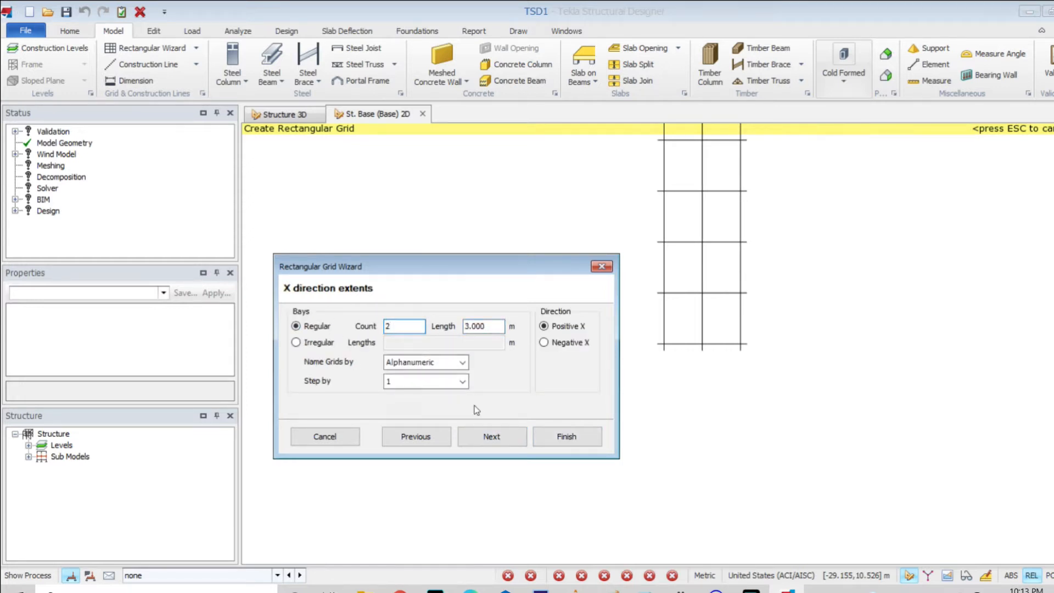
double_click(391, 326)
type("3")
left_click(492, 439)
- Set the Y direction to 2 regular bays and finish the rectangular grid without rotation
double_click(409, 326)
type("2")
key("Tab")
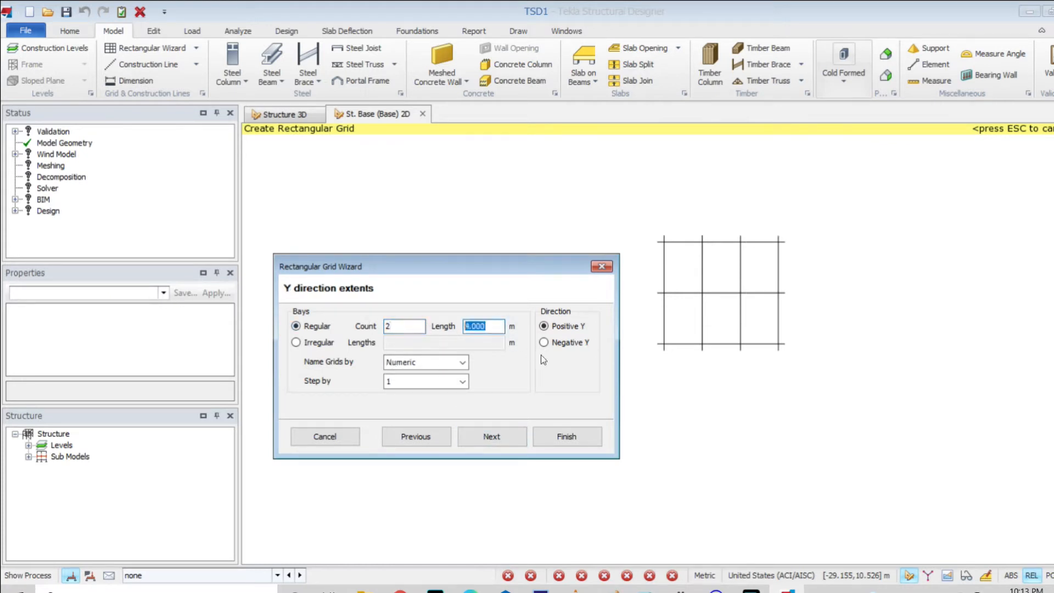
left_click(508, 437)
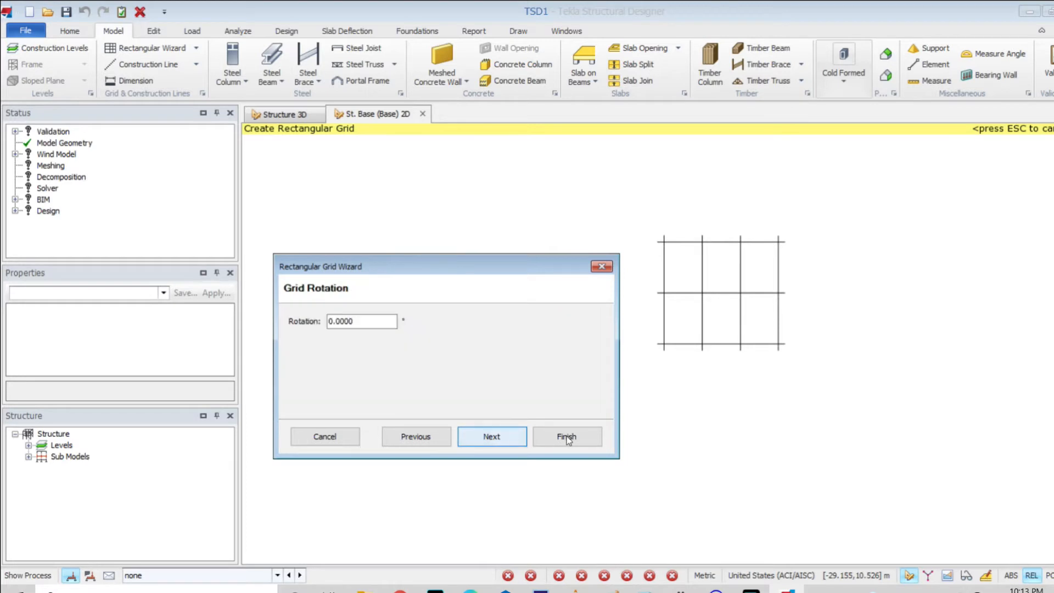
left_click(570, 435)
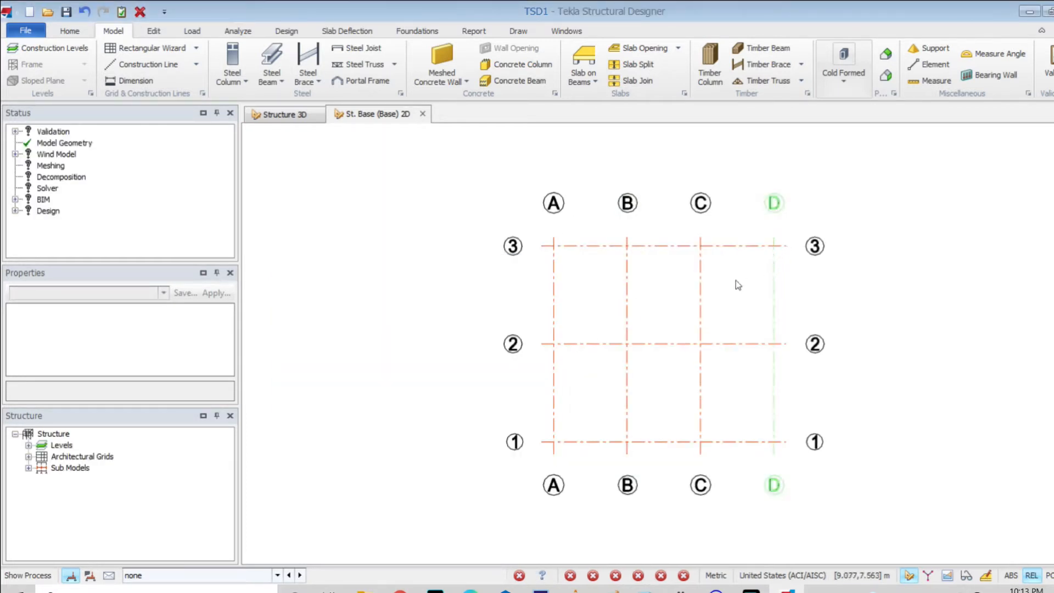
scroll(530, 279, "down", 1)
scroll(696, 293, "up", 1)
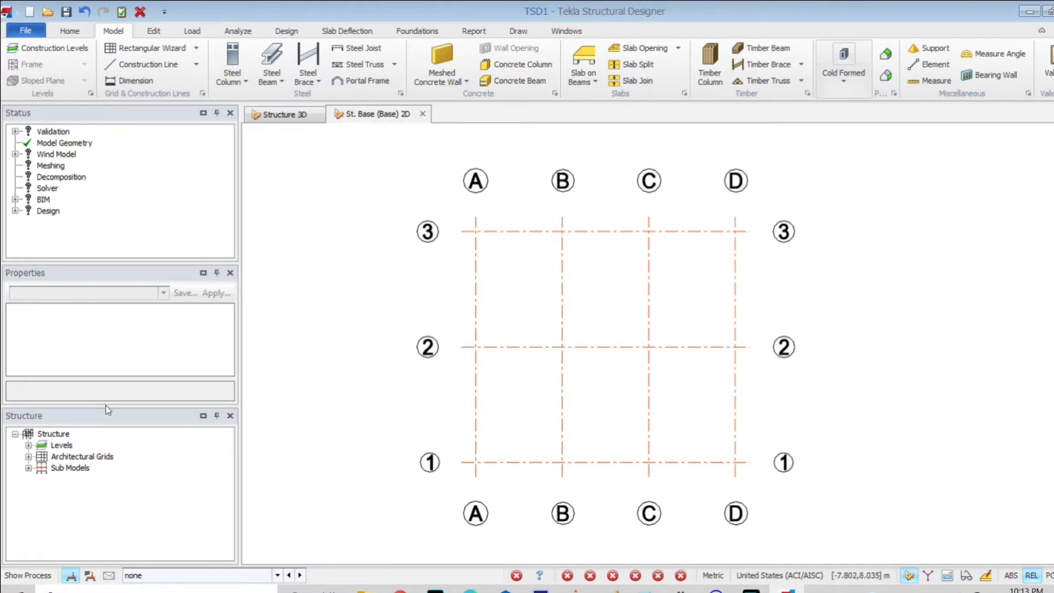
- Insert two construction levels, 1 and 2, above the Base level
left_click_drag(105, 405, 113, 348)
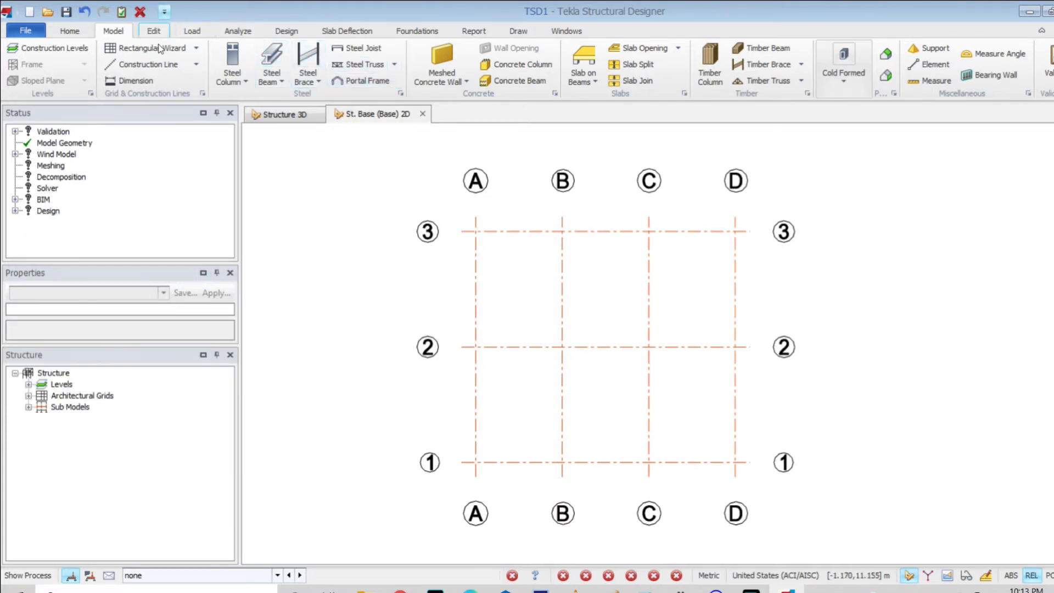
left_click(43, 48)
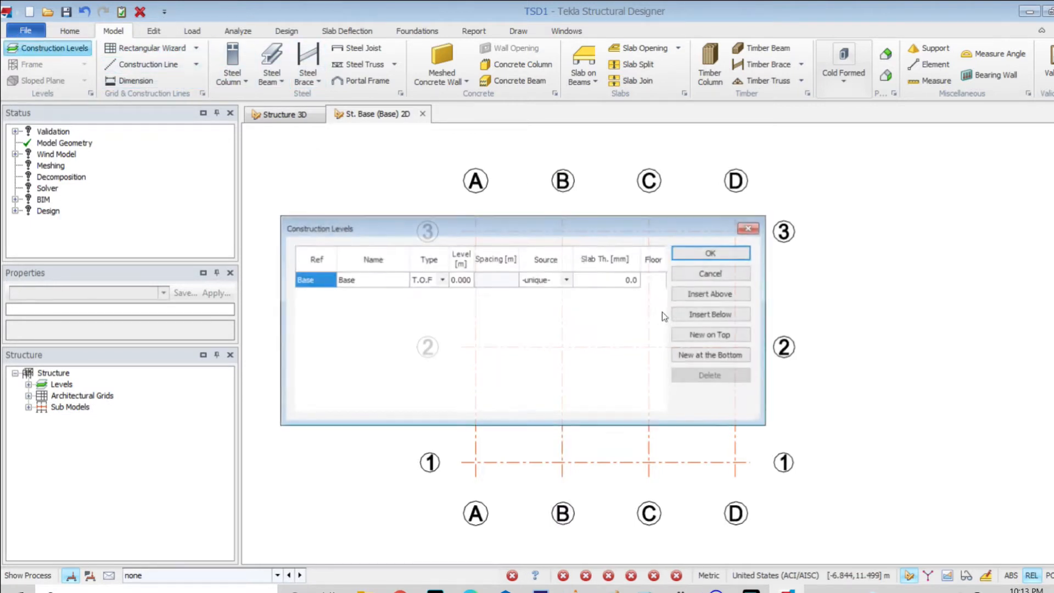
left_click(720, 295)
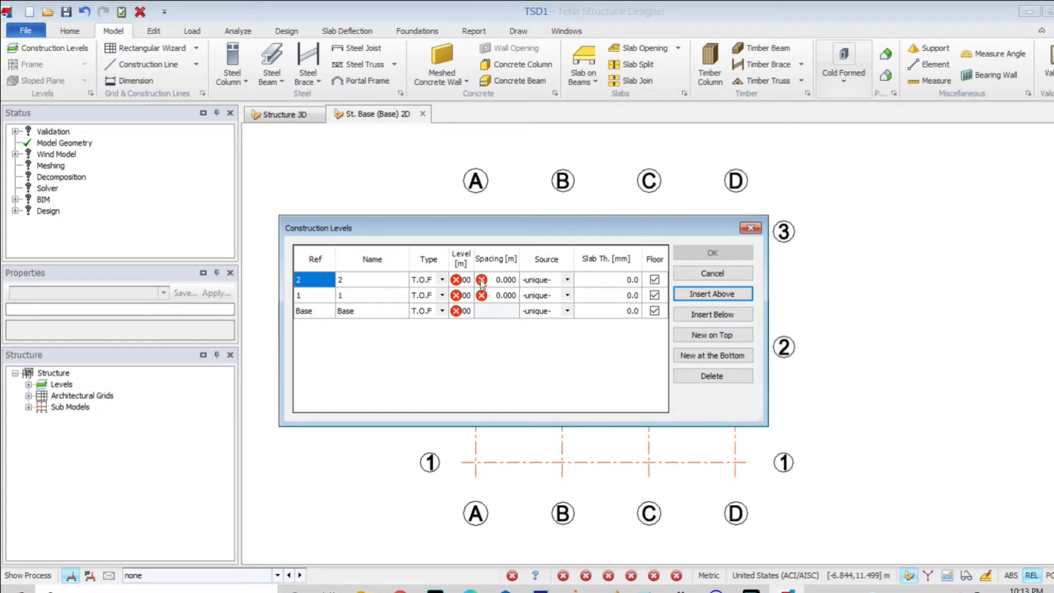
- Set the spacing of levels 1 and 2 to 4 m each and apply the construction levels
left_click(467, 280)
left_click(467, 293)
type("4")
left_click(548, 308)
left_click(506, 281)
type("4")
left_click(516, 296)
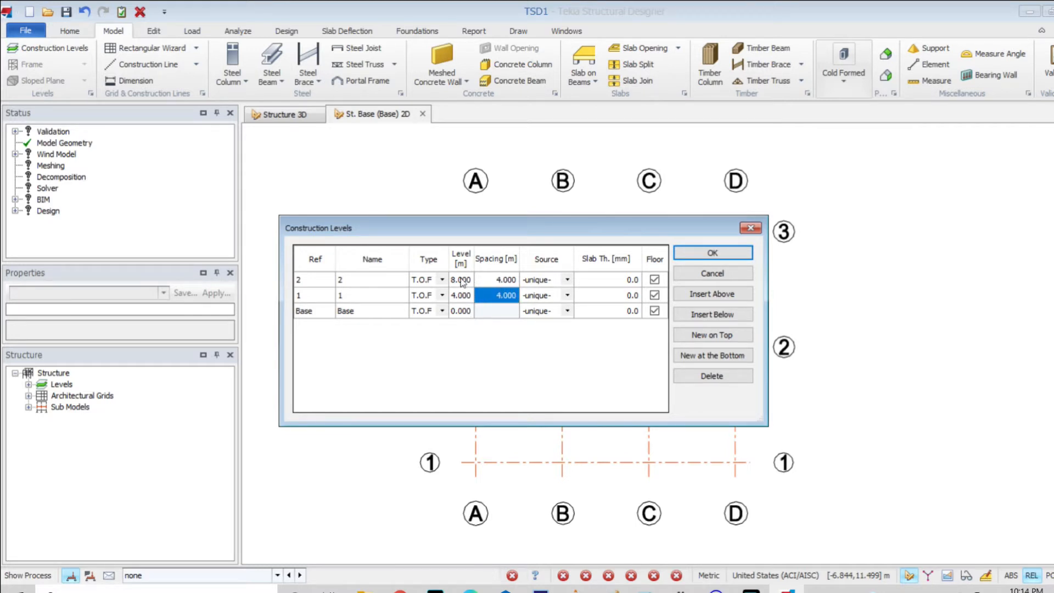
left_click(704, 255)
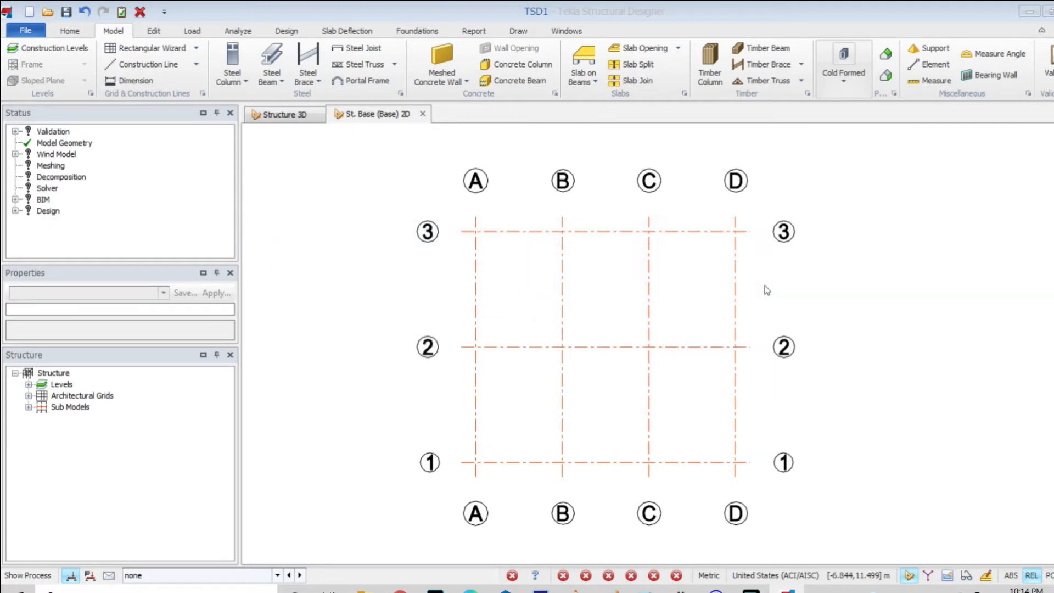
- Open the 2D plan views of levels St. 1 and St. 2 and look through the level views
left_click(295, 115)
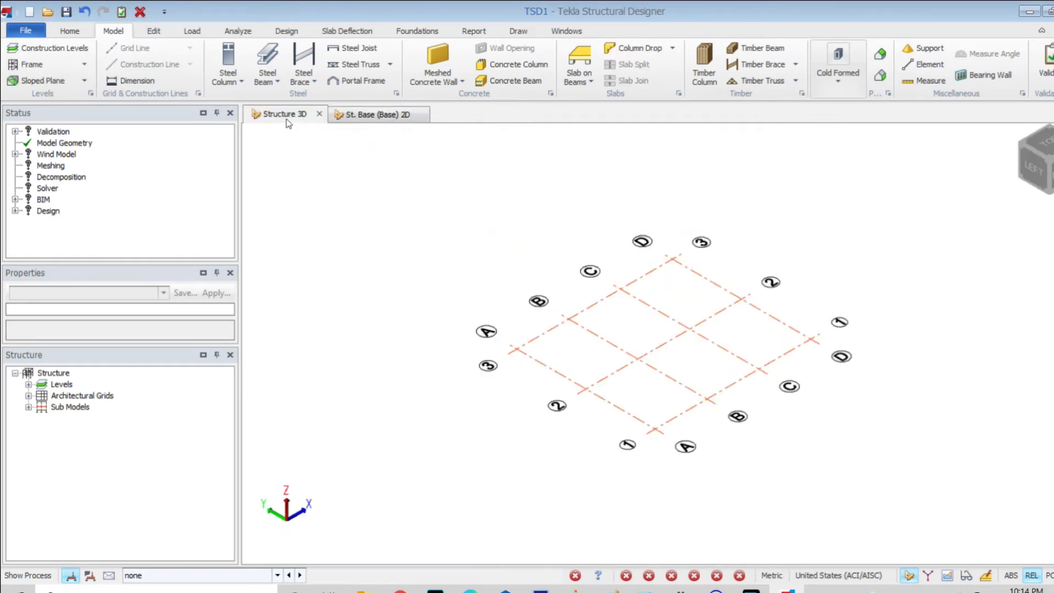
left_click(351, 114)
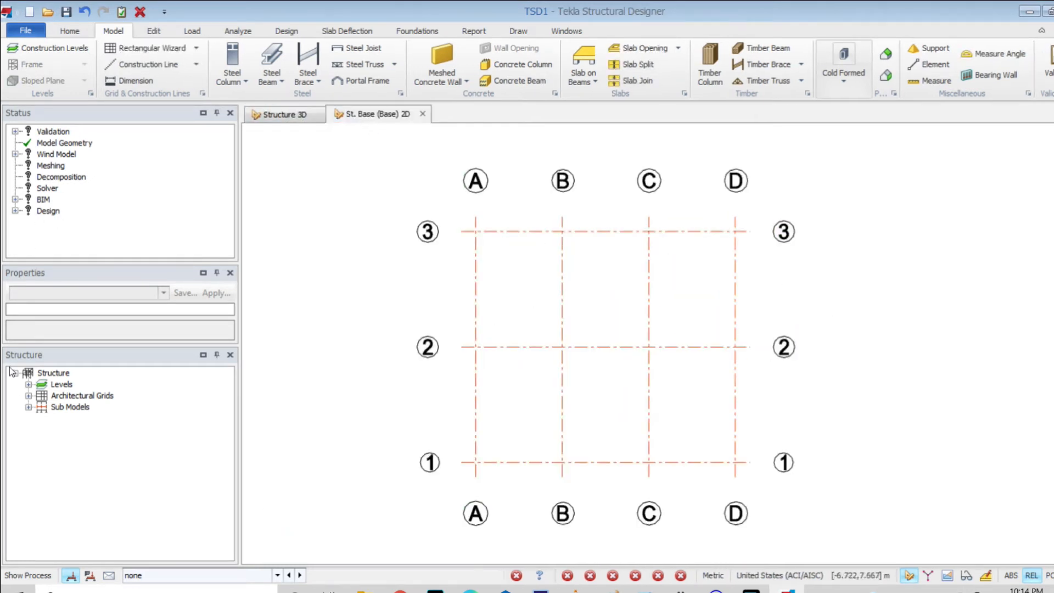
left_click(28, 384)
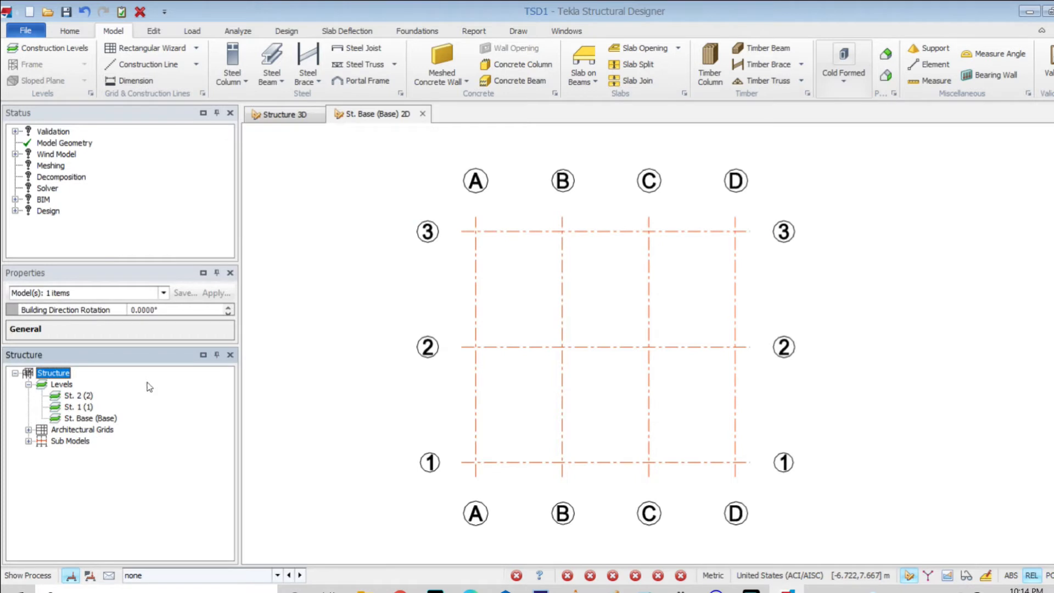
right_click(83, 404)
left_click(116, 414)
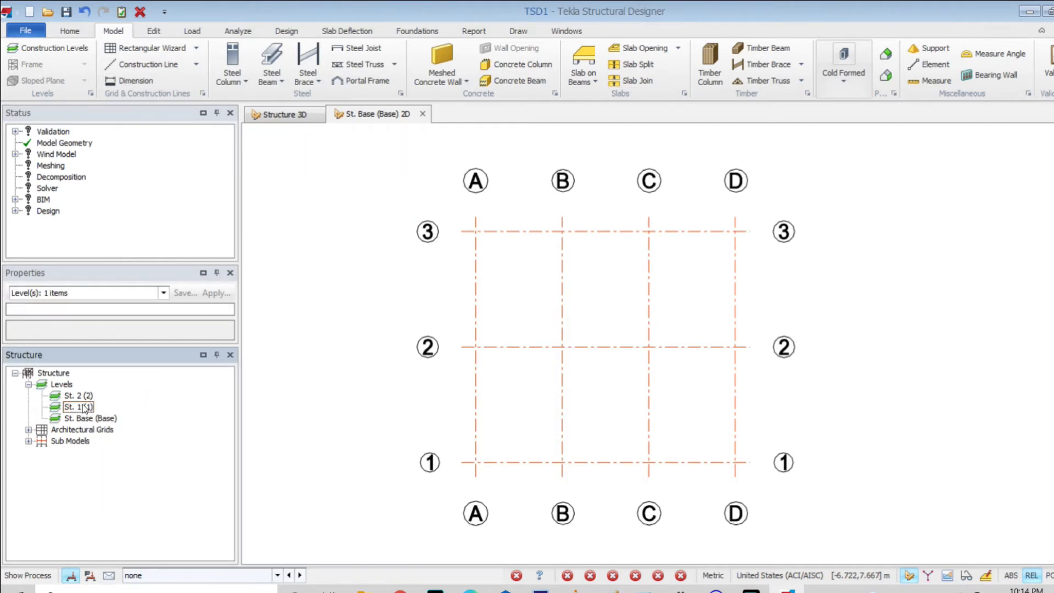
right_click(76, 396)
left_click(105, 407)
left_click(102, 419)
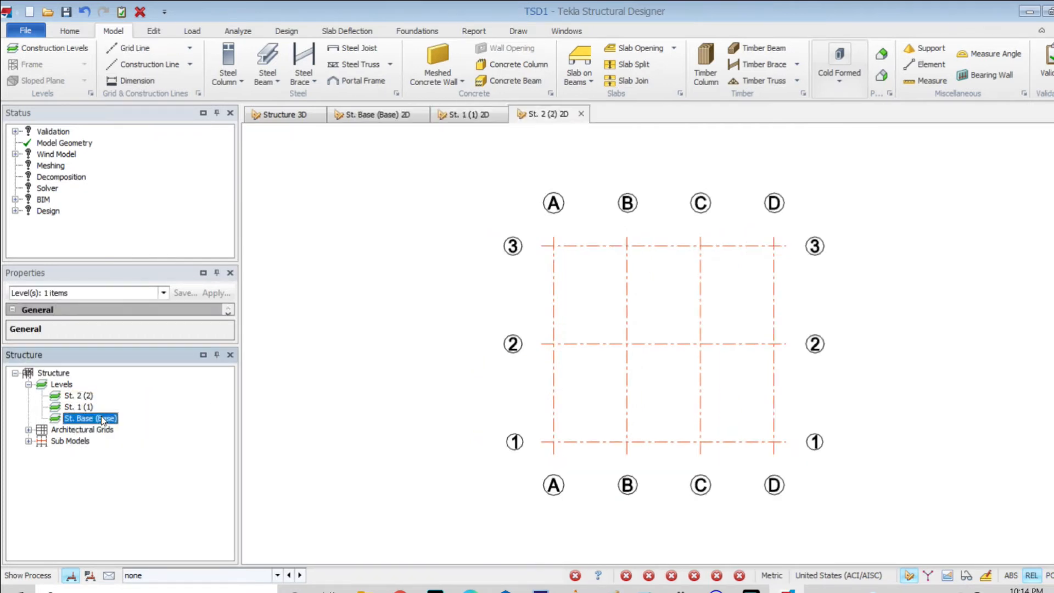
left_click(395, 115)
left_click(467, 115)
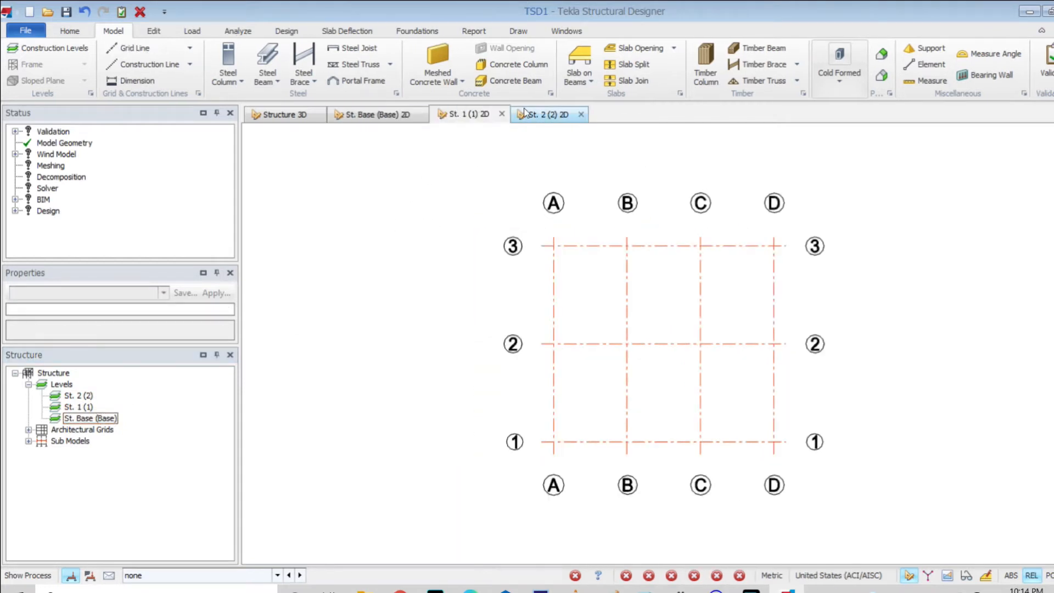
left_click(531, 116)
- Start a reinforced concrete column in the Structure 3D view and create a property set named K1 for it
left_click(298, 118)
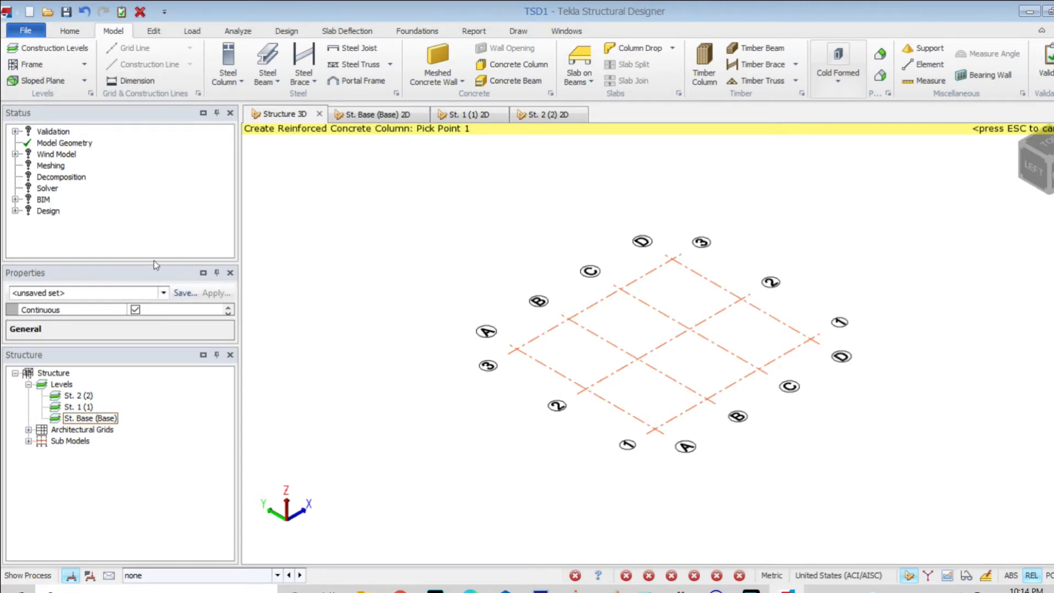
left_click_drag(153, 261, 159, 211)
left_click_drag(164, 346, 176, 463)
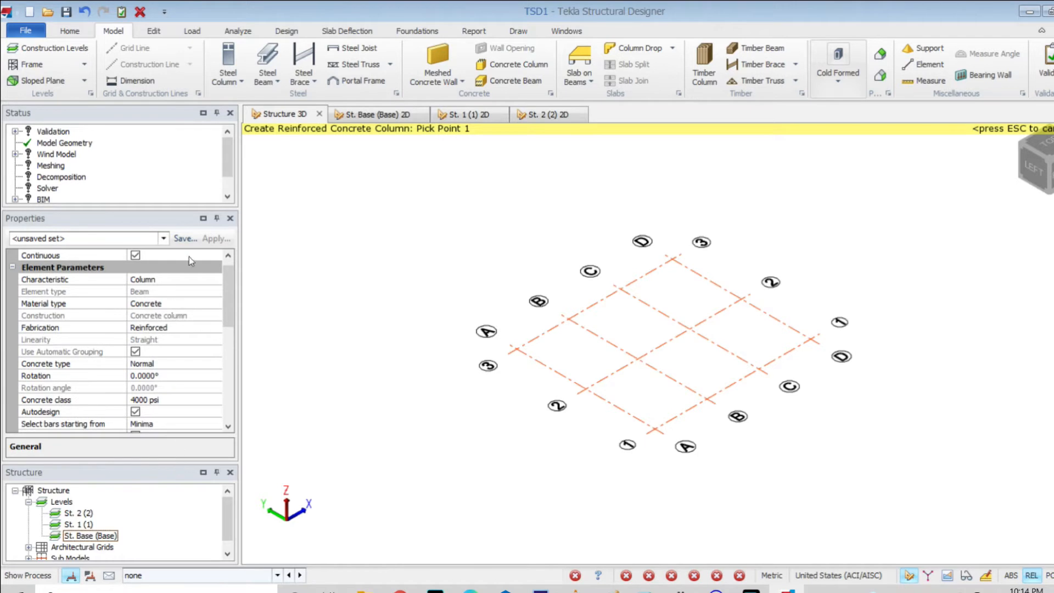
left_click(186, 239)
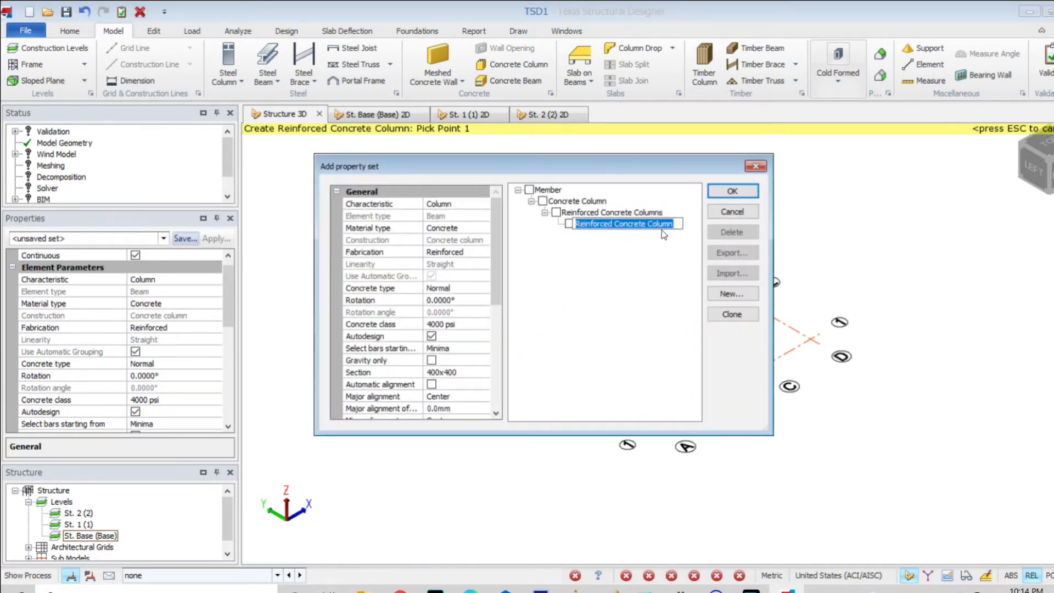
type("K1")
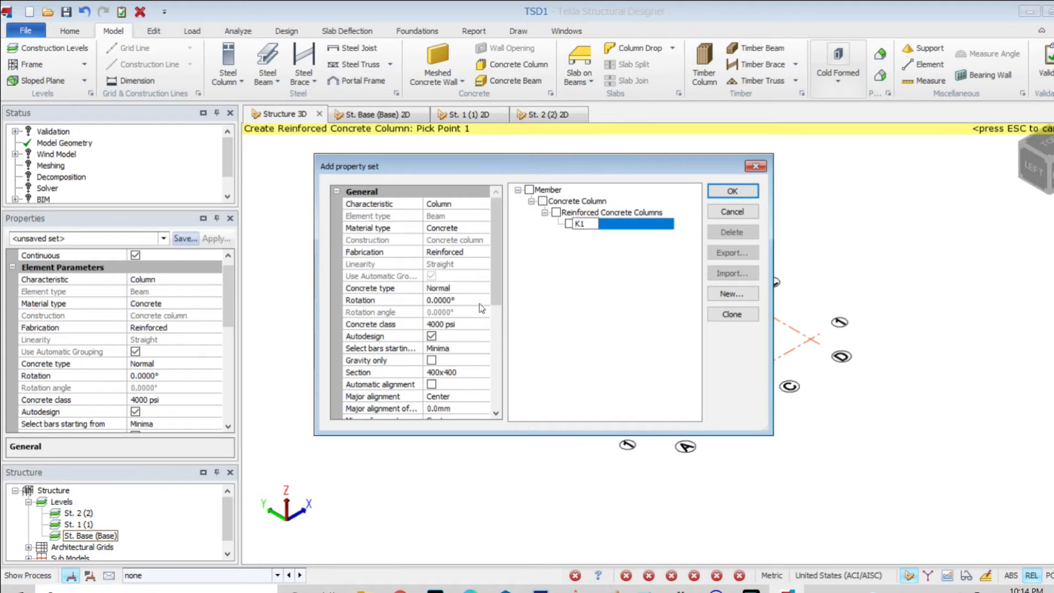
- Set the K1 column section to a rectangle 300 mm in breadth and 500 mm in depth
scroll(484, 309, "down", 2)
left_click(485, 300)
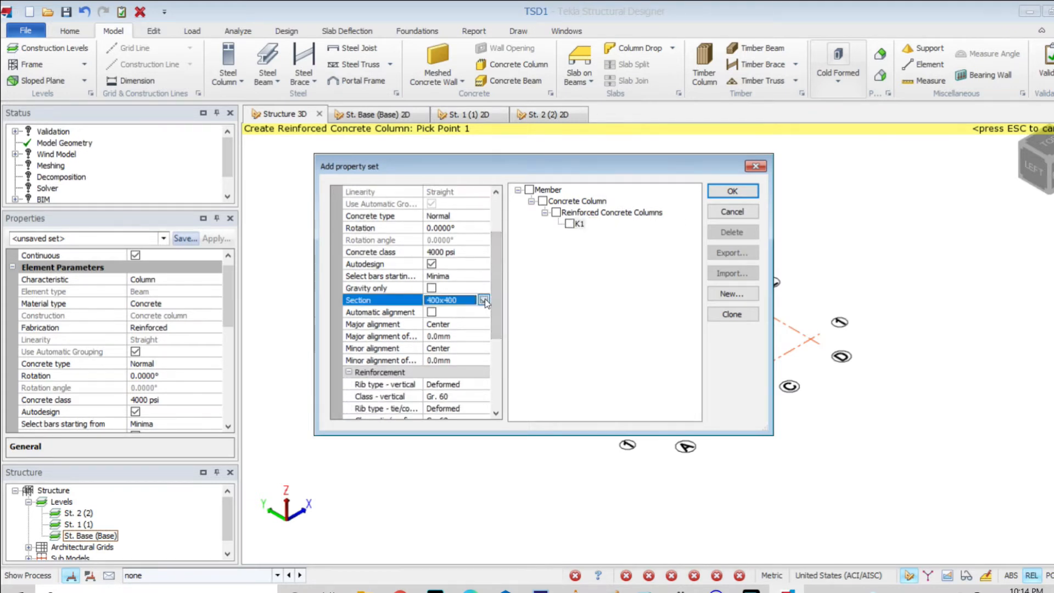
left_click(483, 300)
left_click(469, 317)
left_click(488, 299)
left_click(465, 321)
double_click(375, 202)
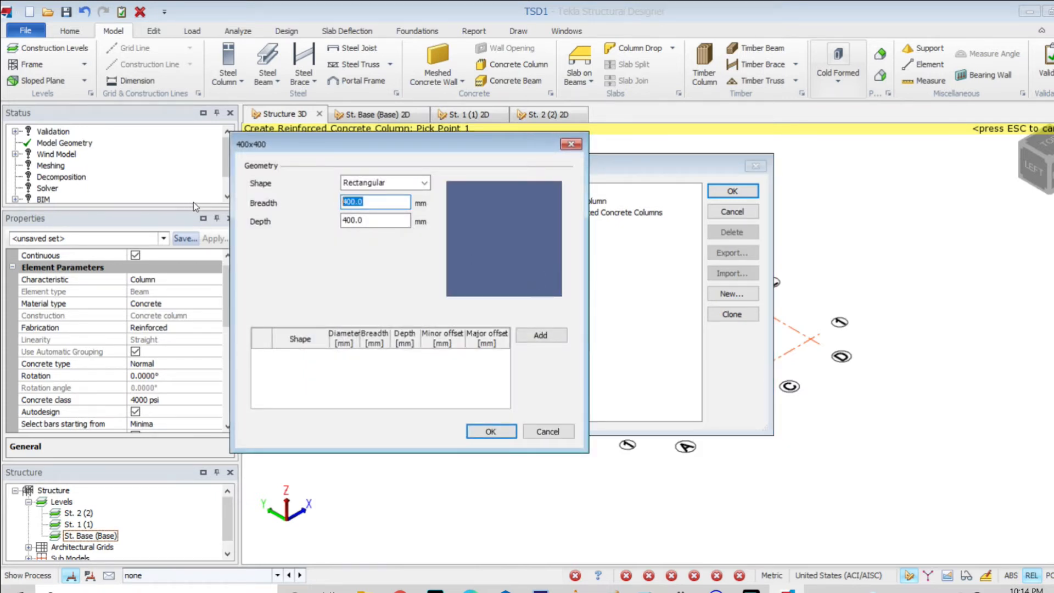
type("300")
double_click(376, 220)
type("500")
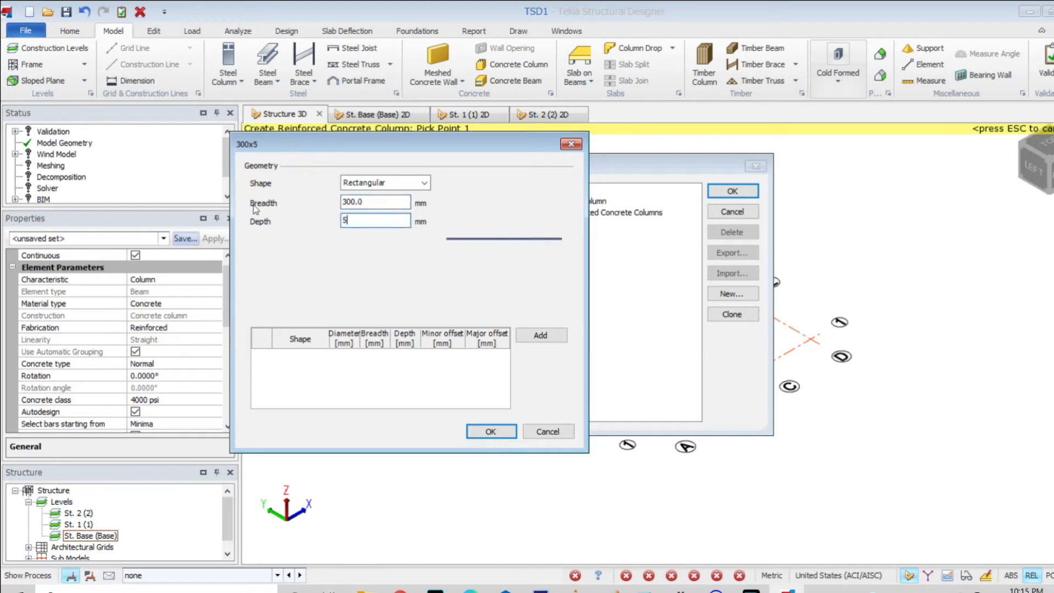
left_click(491, 430)
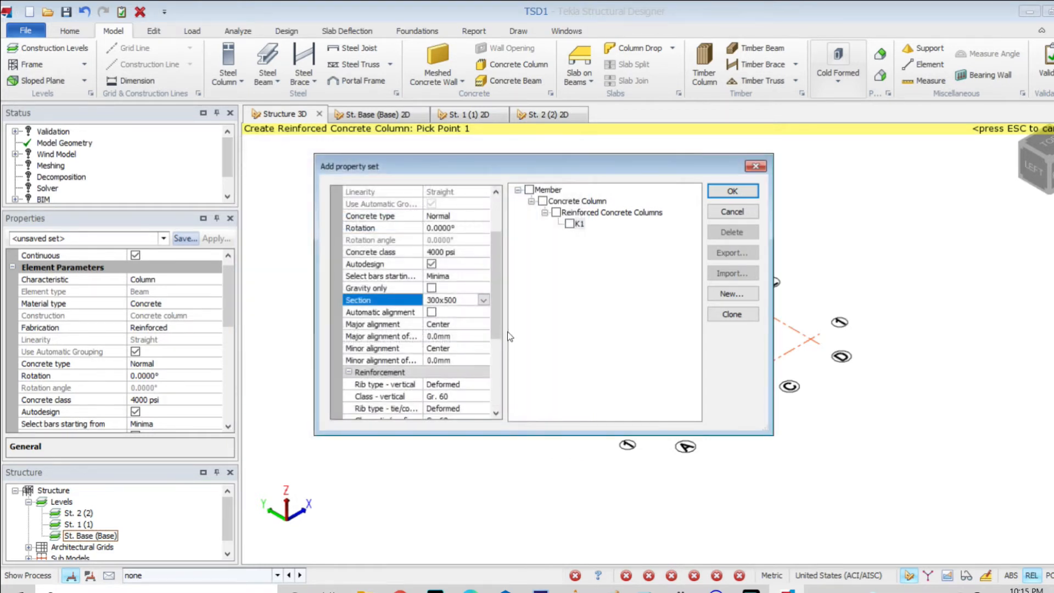
- Review the K1 column parameters and set the concrete class to 4000 psi
scroll(477, 316, "down", 3)
scroll(477, 315, "up", 2)
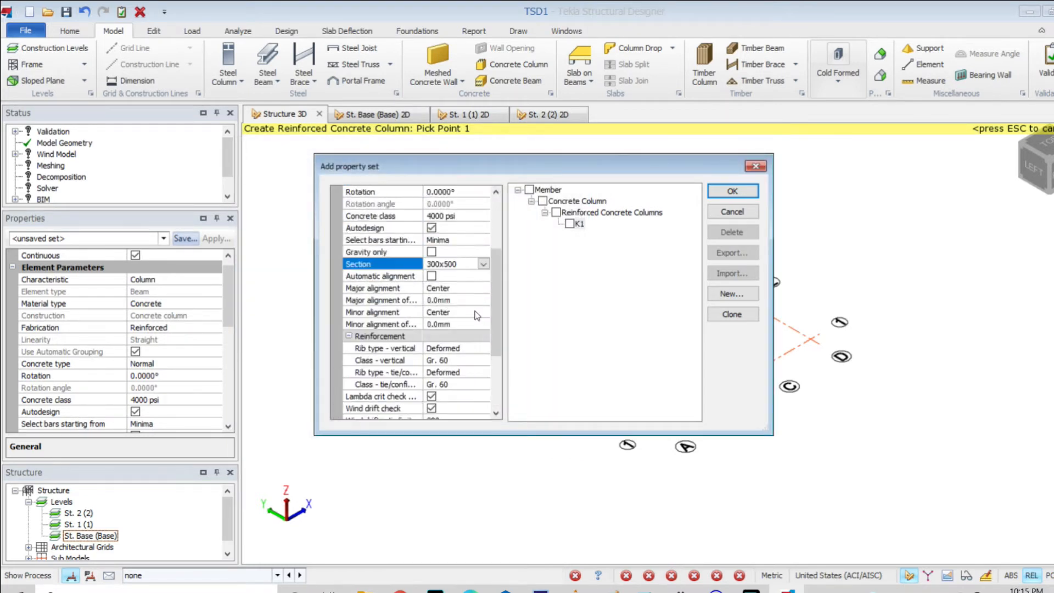
scroll(477, 316, "down", 1)
scroll(477, 315, "up", 1)
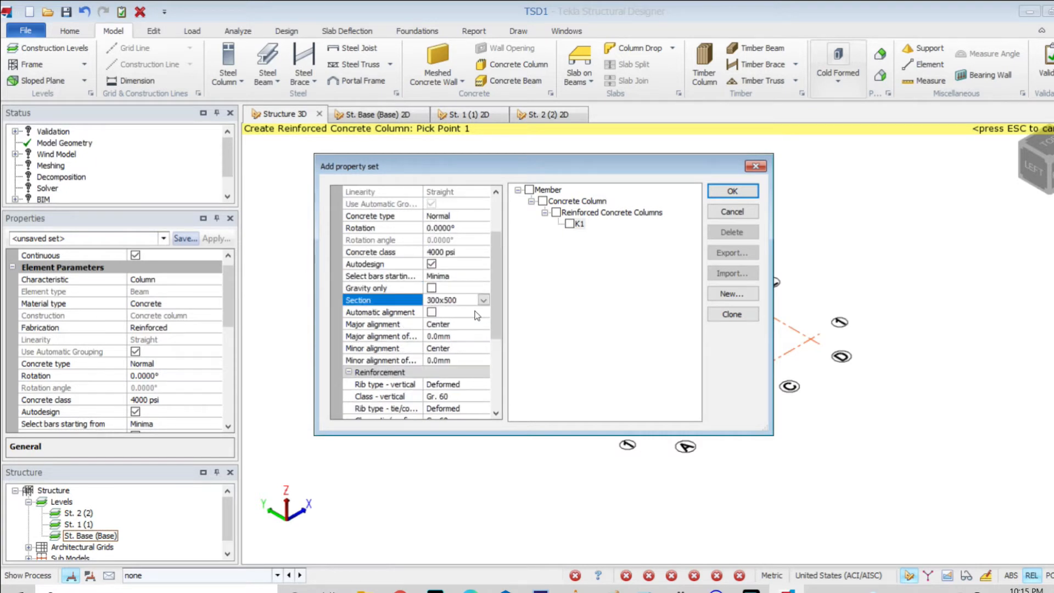
left_click_drag(549, 166, 478, 180)
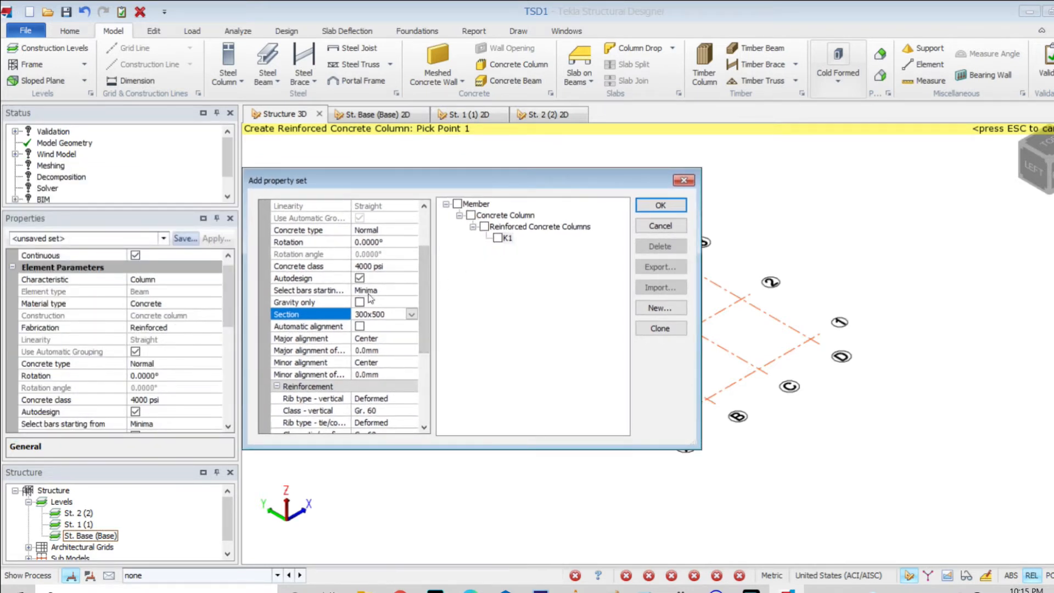
scroll(387, 309, "down", 4)
scroll(388, 311, "up", 4)
scroll(419, 272, "down", 1)
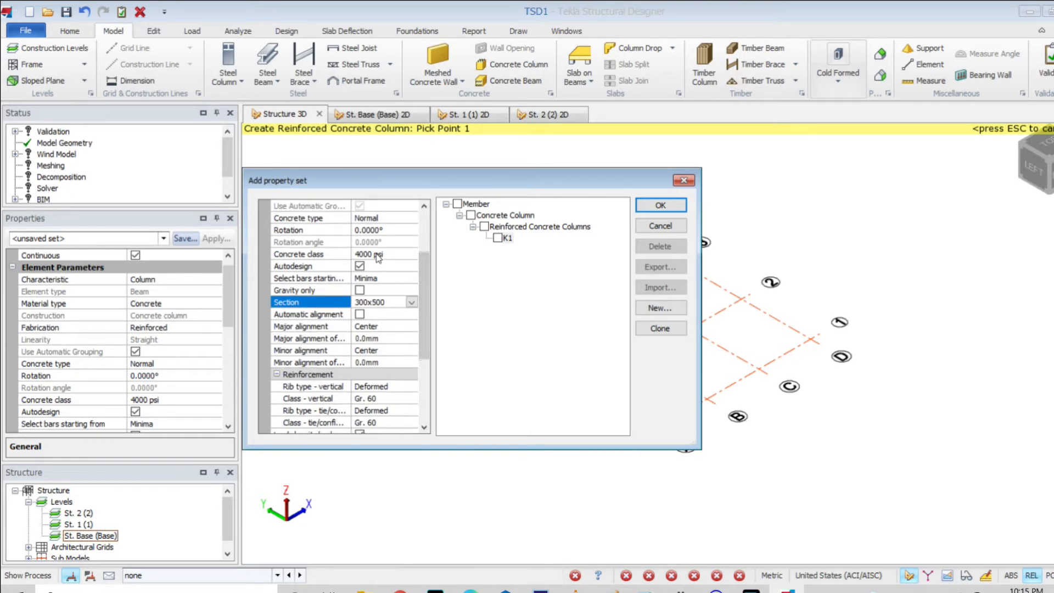
left_click(378, 256)
left_click(411, 255)
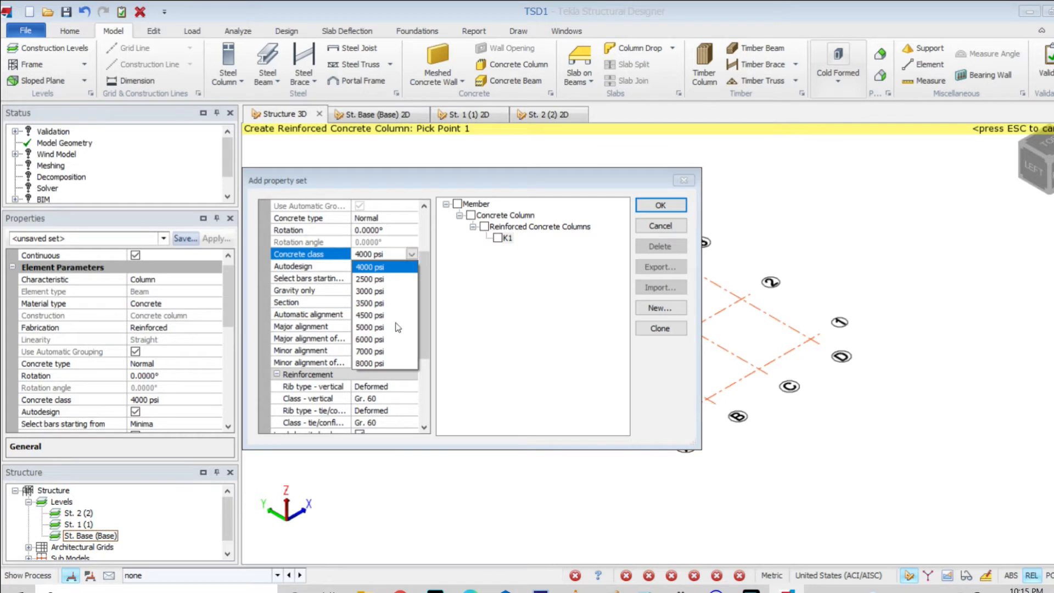
left_click(386, 267)
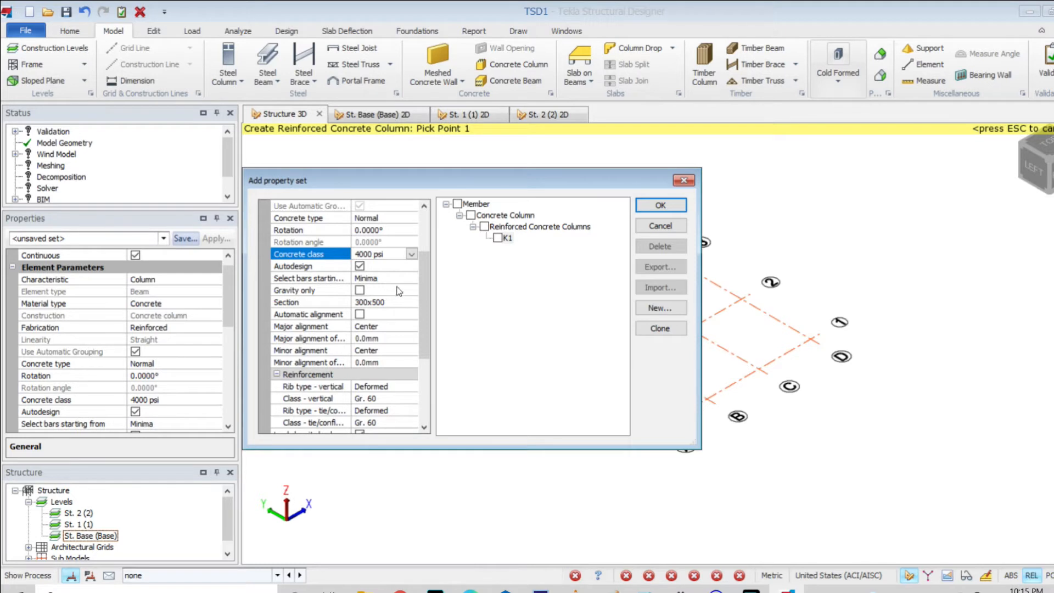
- Review the K1 property set's reinforcement, nominal cover, releases, design control, slenderness and stiffness parameters
scroll(399, 291, "down", 1)
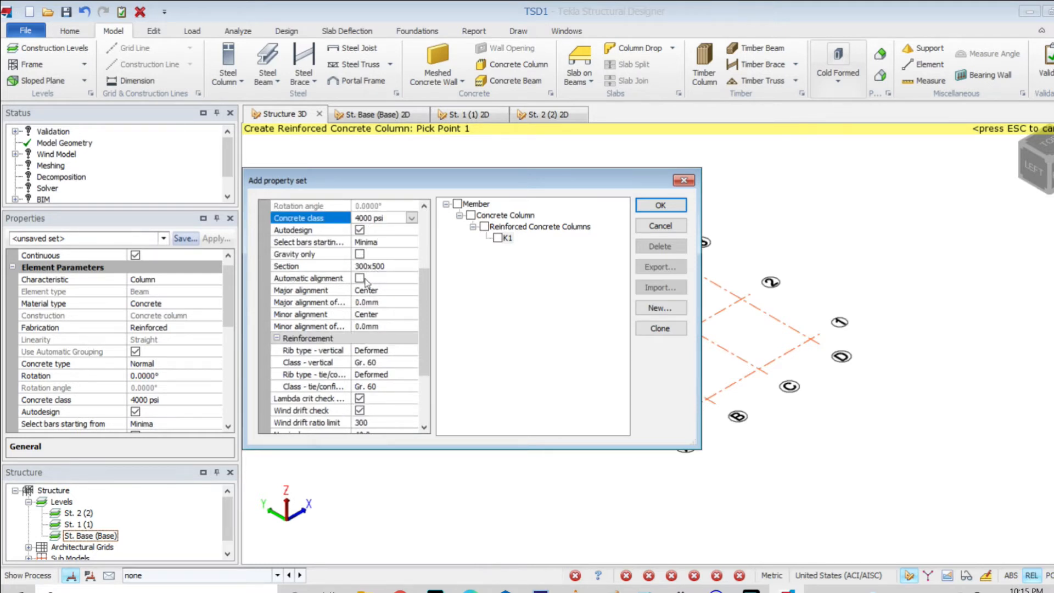
scroll(382, 324, "down", 2)
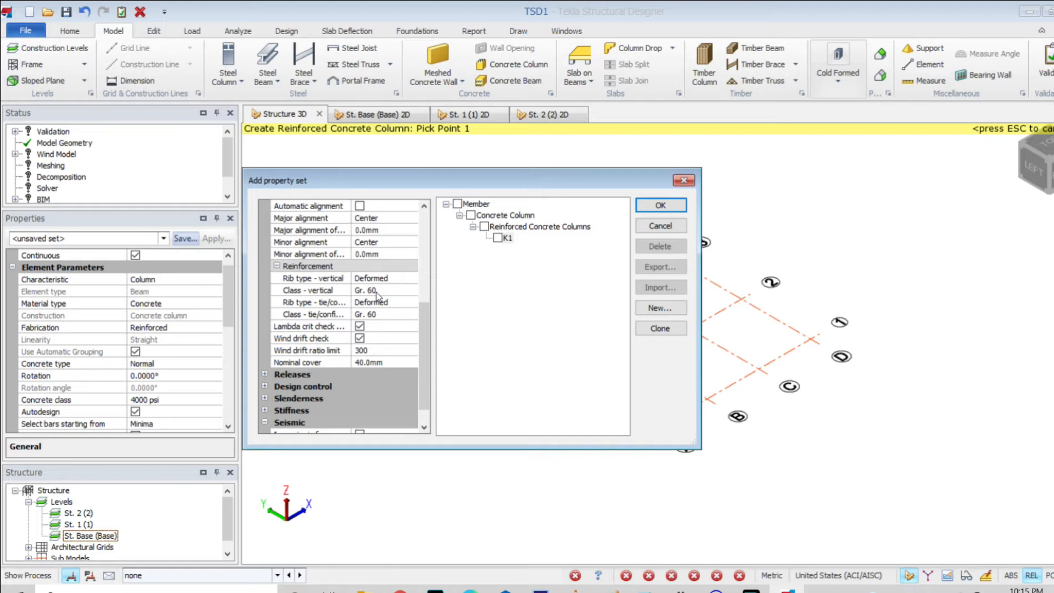
scroll(346, 332, "down", 1)
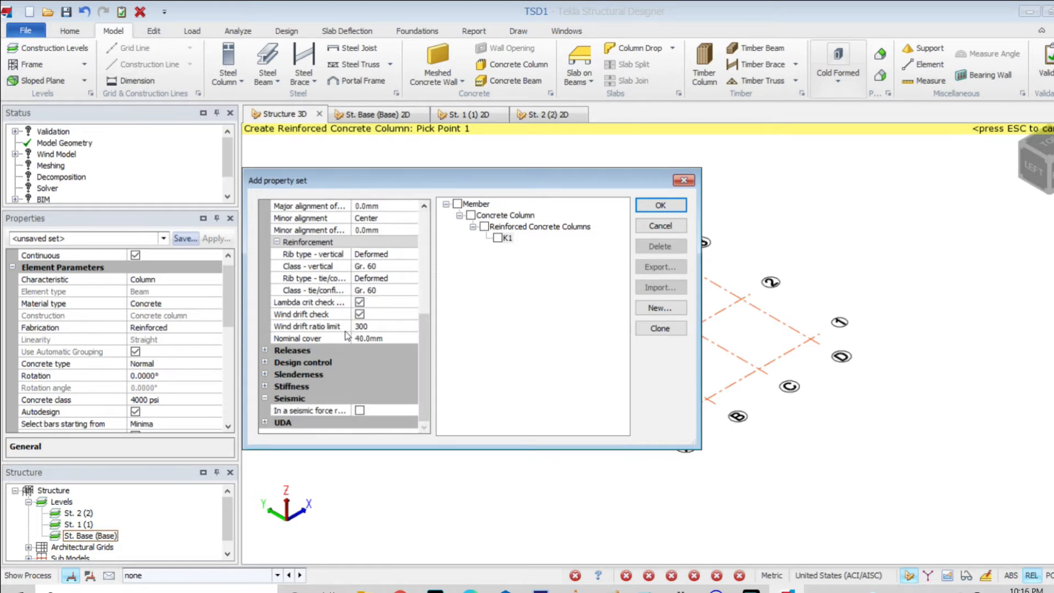
left_click(265, 350)
scroll(384, 323, "down", 2)
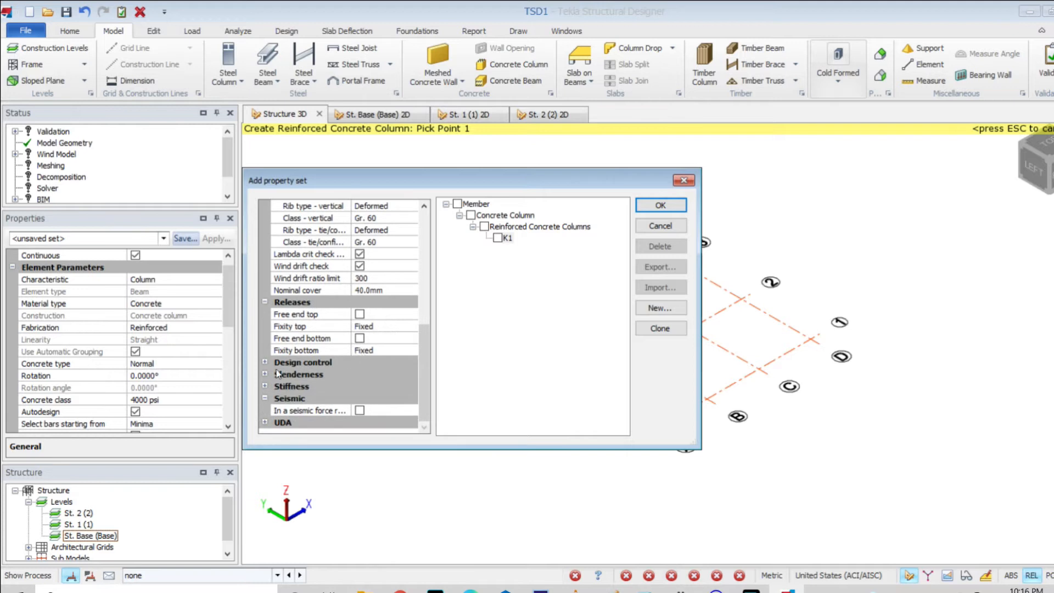
left_click(264, 362)
scroll(312, 368, "down", 1)
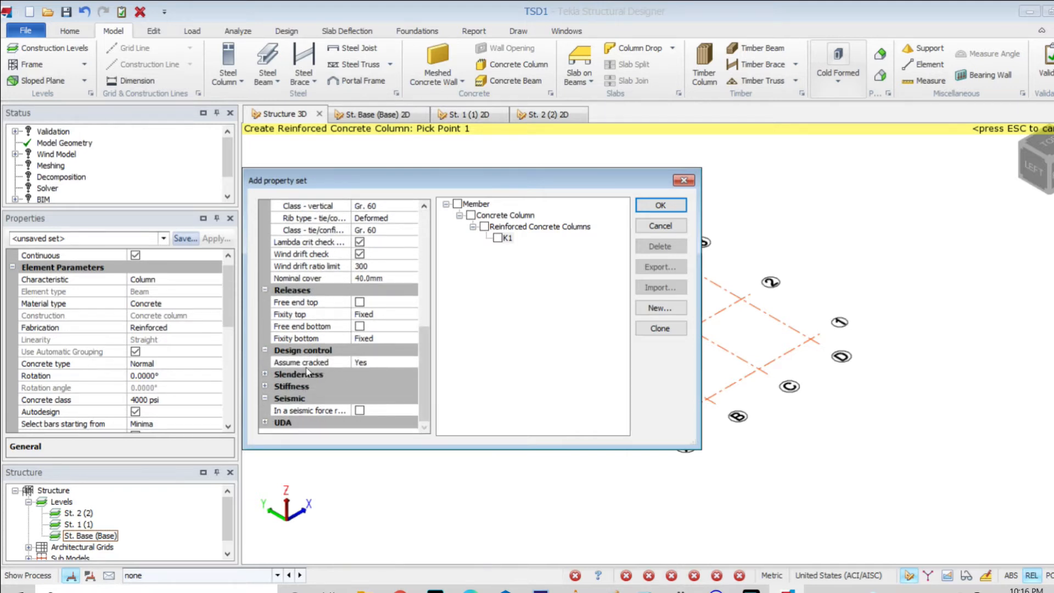
left_click(265, 374)
scroll(370, 349, "down", 2)
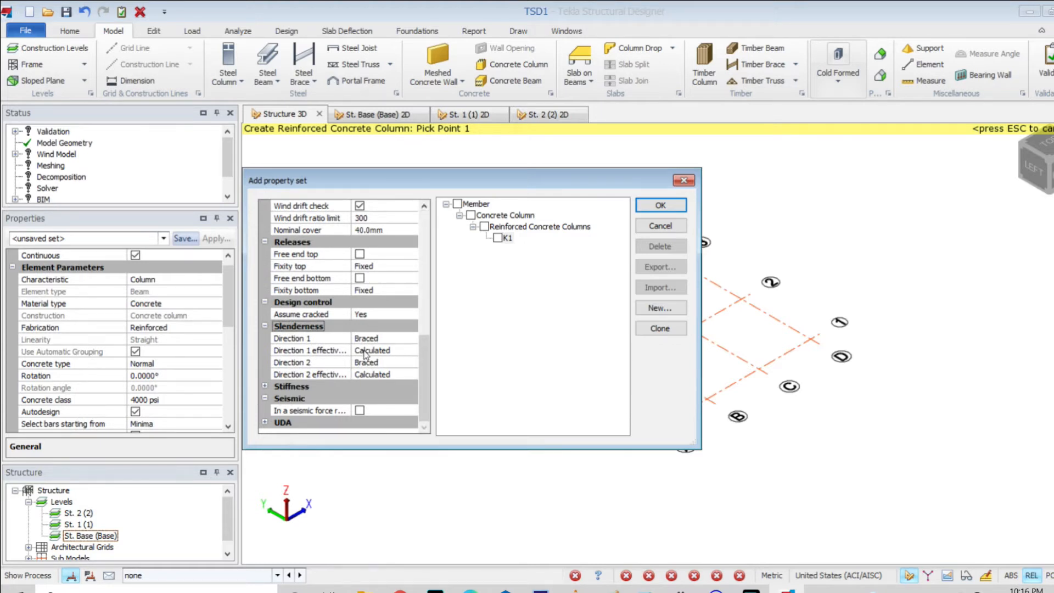
left_click(264, 387)
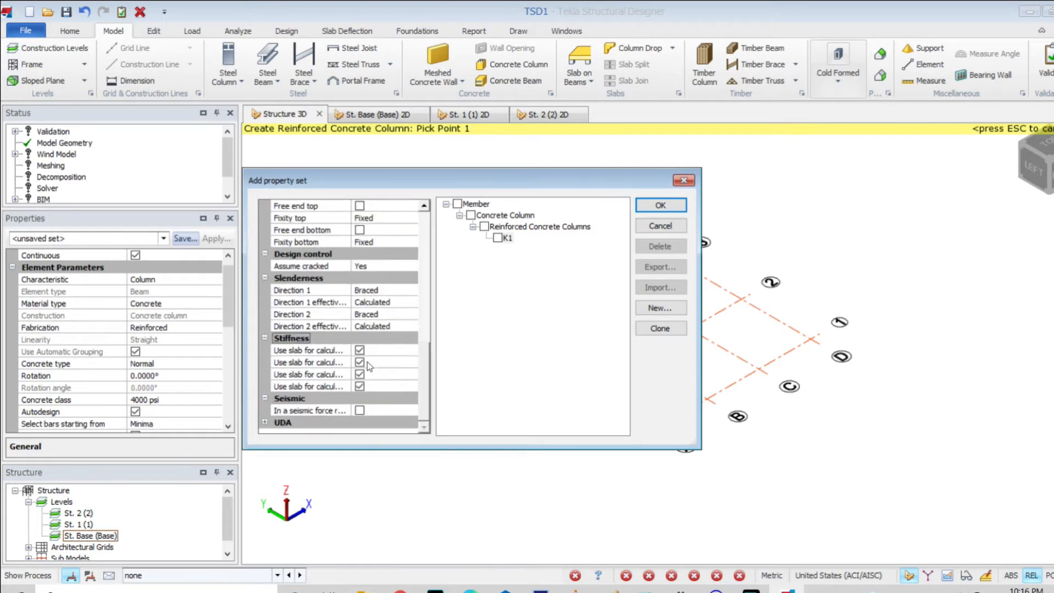
- Include the K1 column in a seismic force resisting system with SFRS direction Dir1 and type Special moment frame
left_click(359, 411)
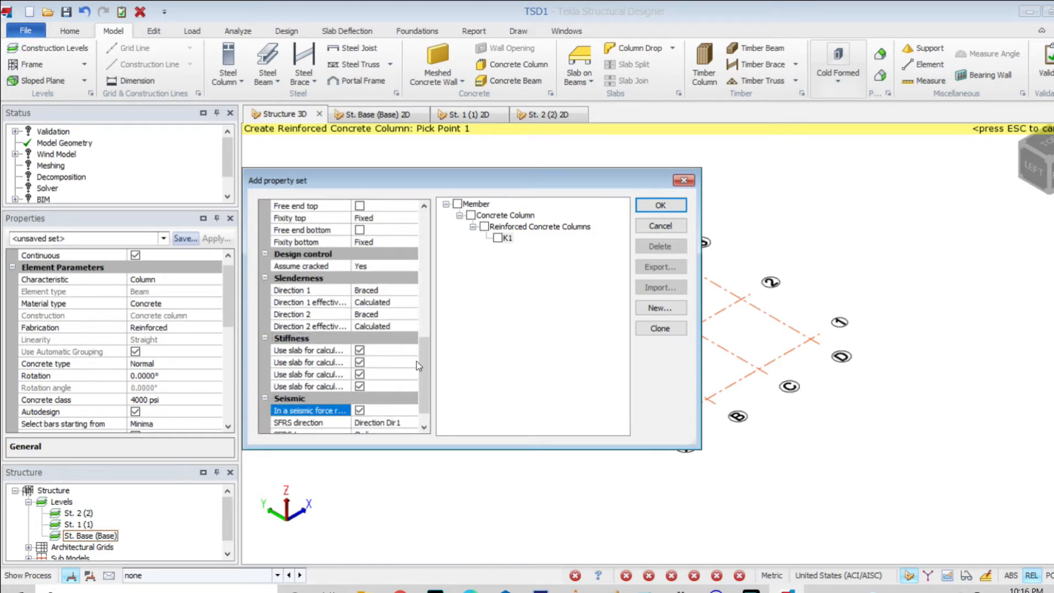
scroll(420, 403, "down", 1)
left_click(412, 399)
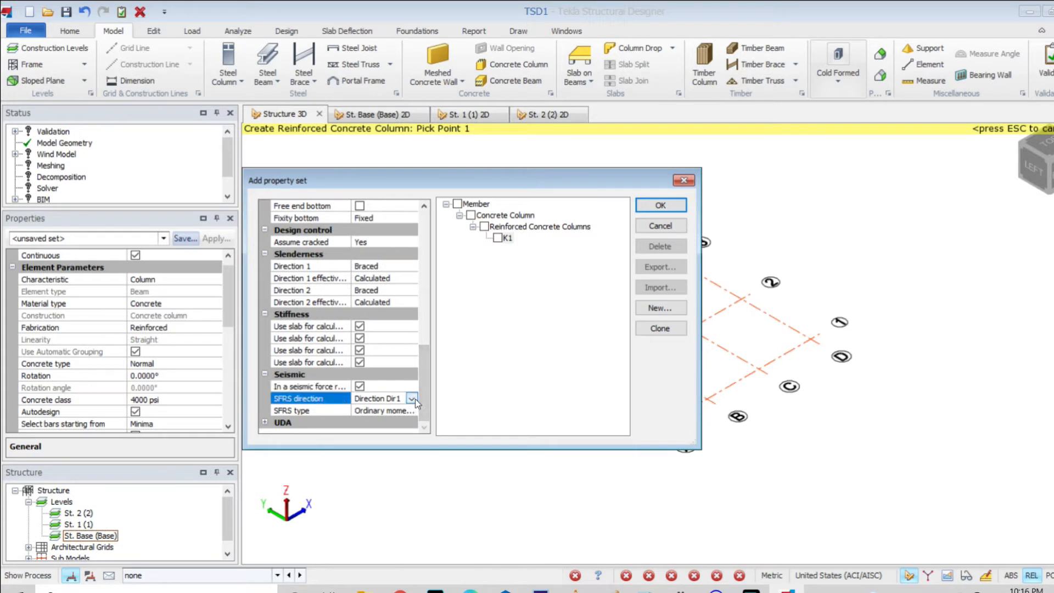
left_click(380, 411)
left_click(380, 411)
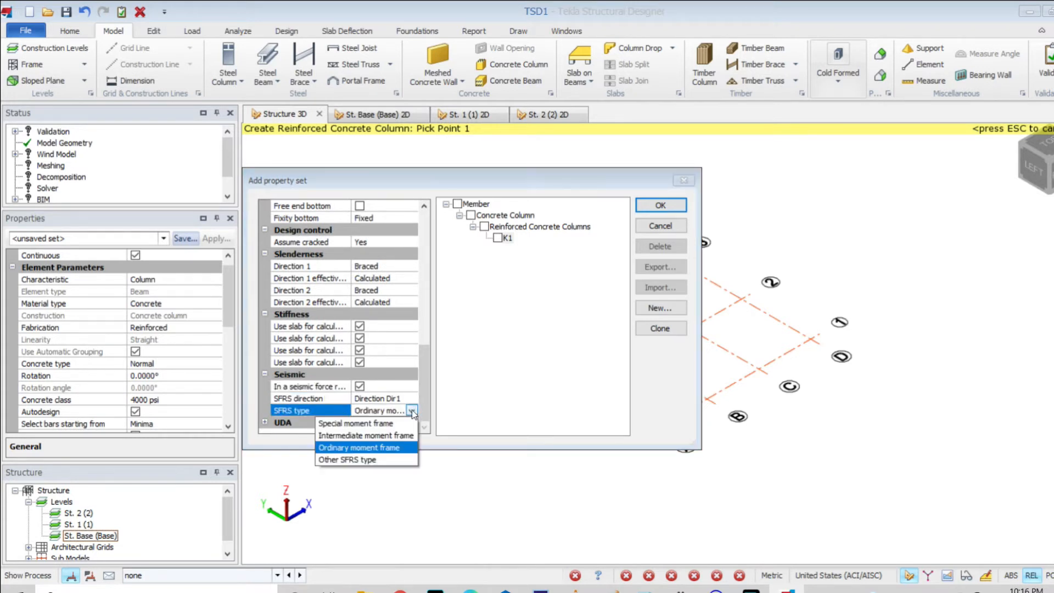
left_click(371, 423)
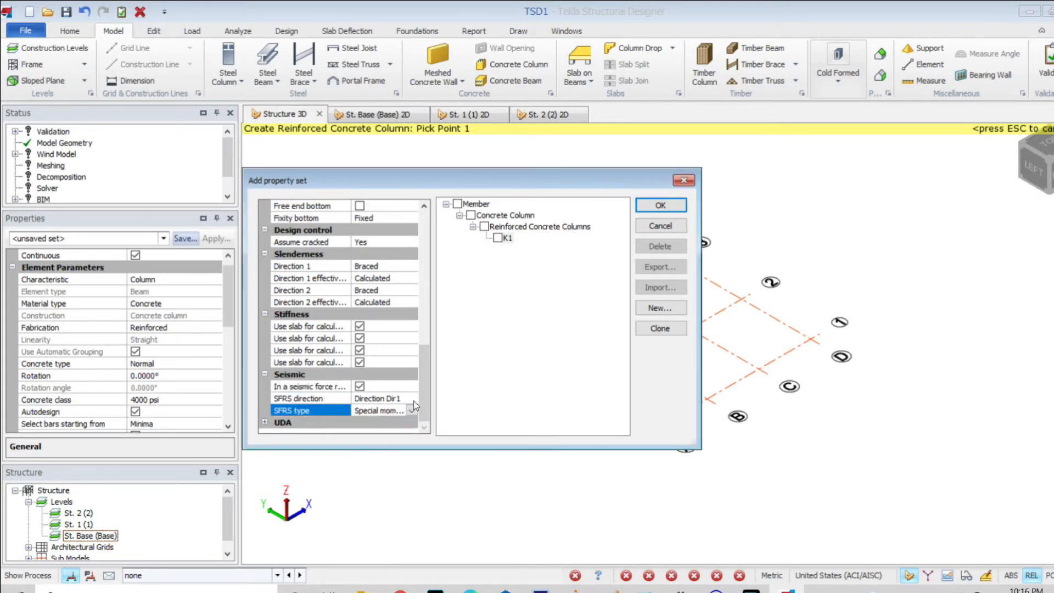
left_click(413, 401)
left_click(413, 401)
left_click(412, 399)
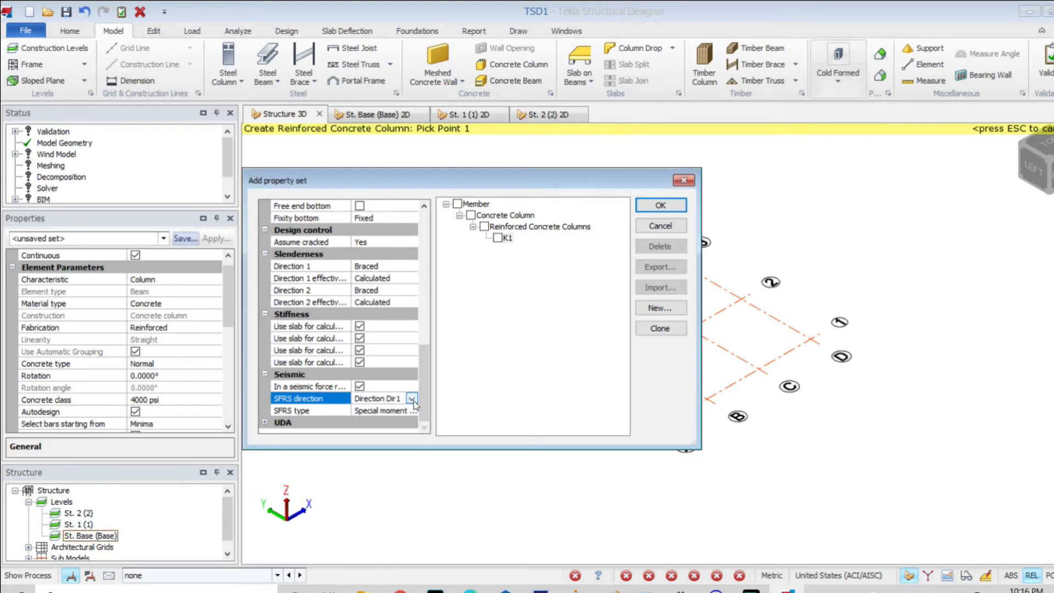
- Rename the K1 property set as K1 Dir 1 and save it
double_click(509, 237)
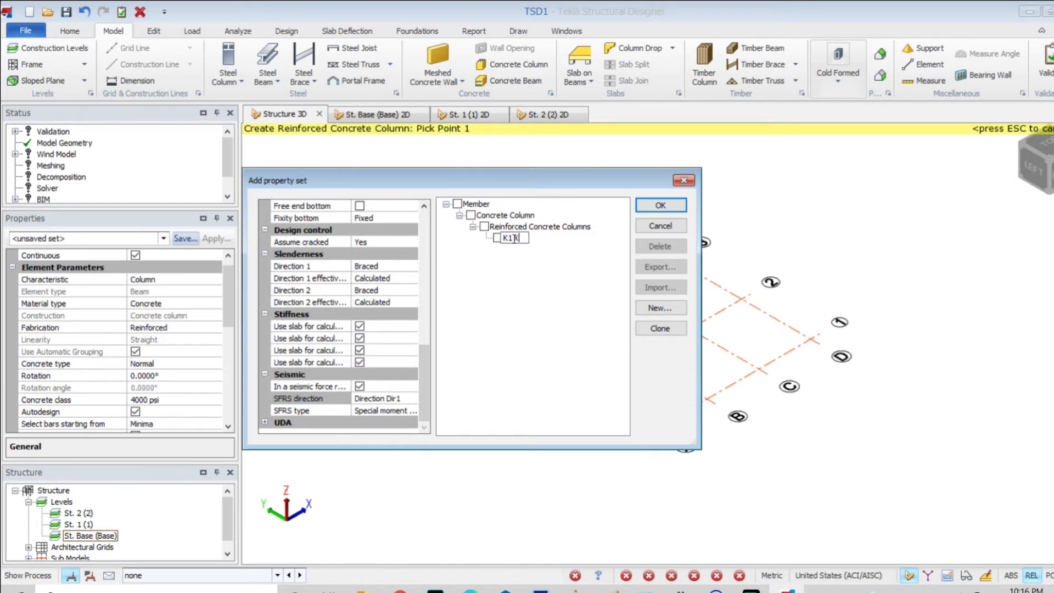
type("Dir 1")
left_click(661, 205)
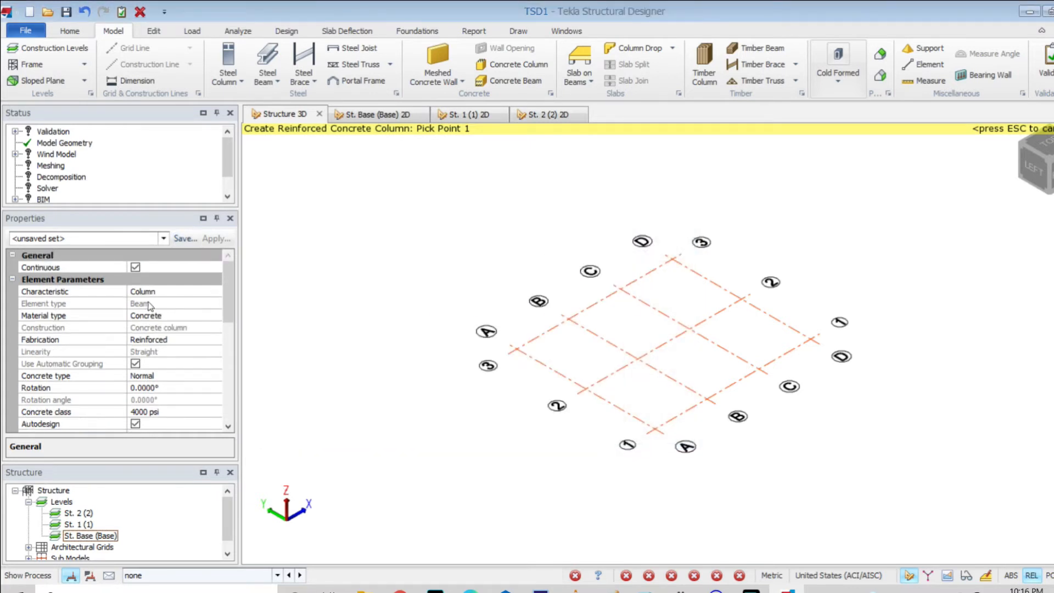
- Create a second reinforced concrete column property set named K1 Dir 2 with a 300x500 section
left_click(164, 238)
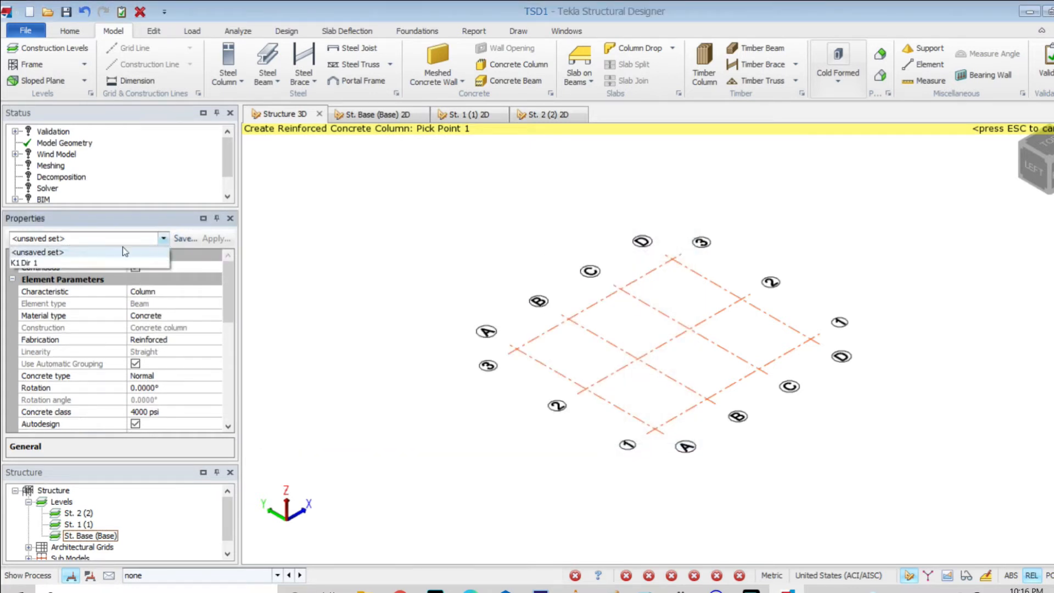
left_click(186, 239)
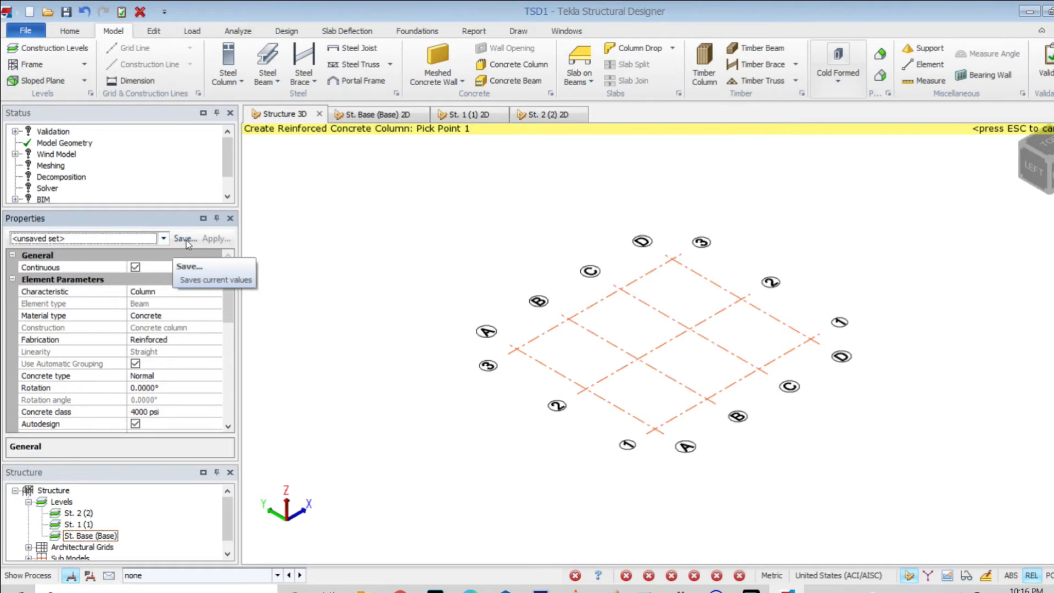
left_click(186, 240)
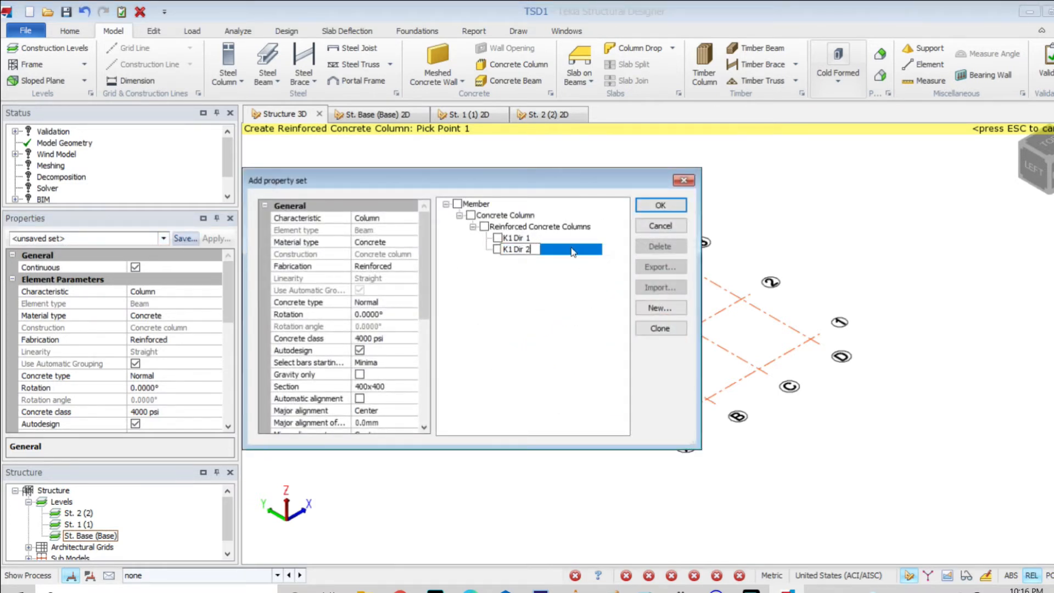
left_click_drag(426, 273, 423, 318)
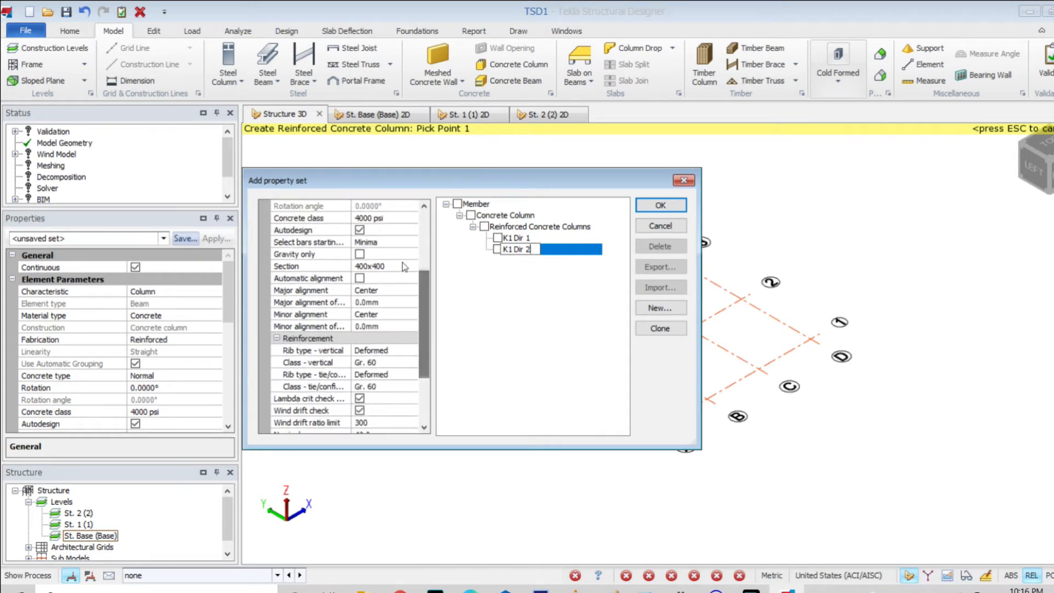
left_click(405, 267)
left_click(412, 266)
left_click(377, 297)
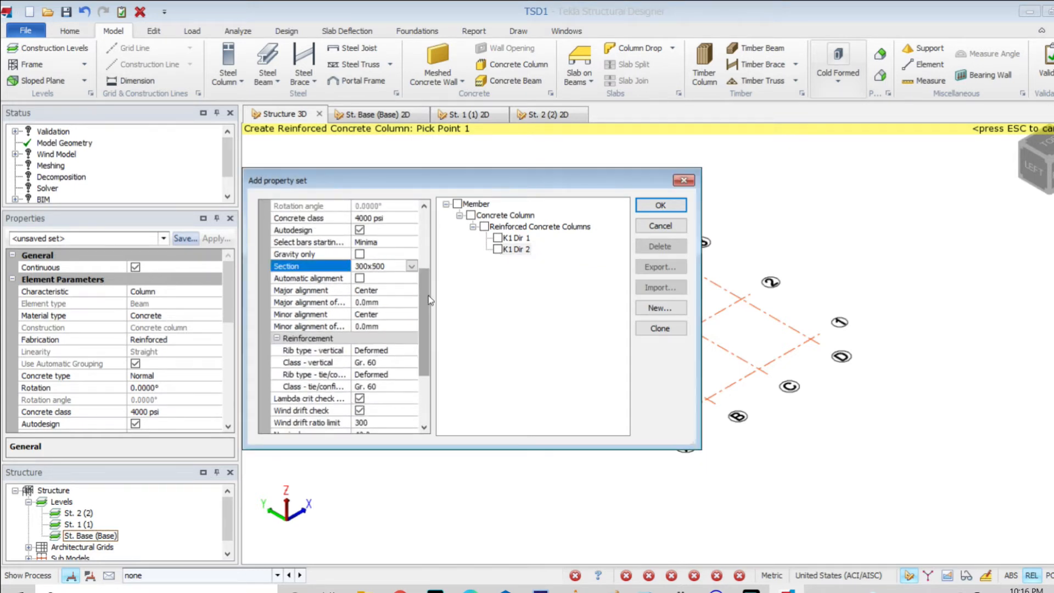
- Include K1 Dir 2 in a seismic force resisting system with SFRS direction Dir2 and type Special moment frame
scroll(337, 398, "down", 3)
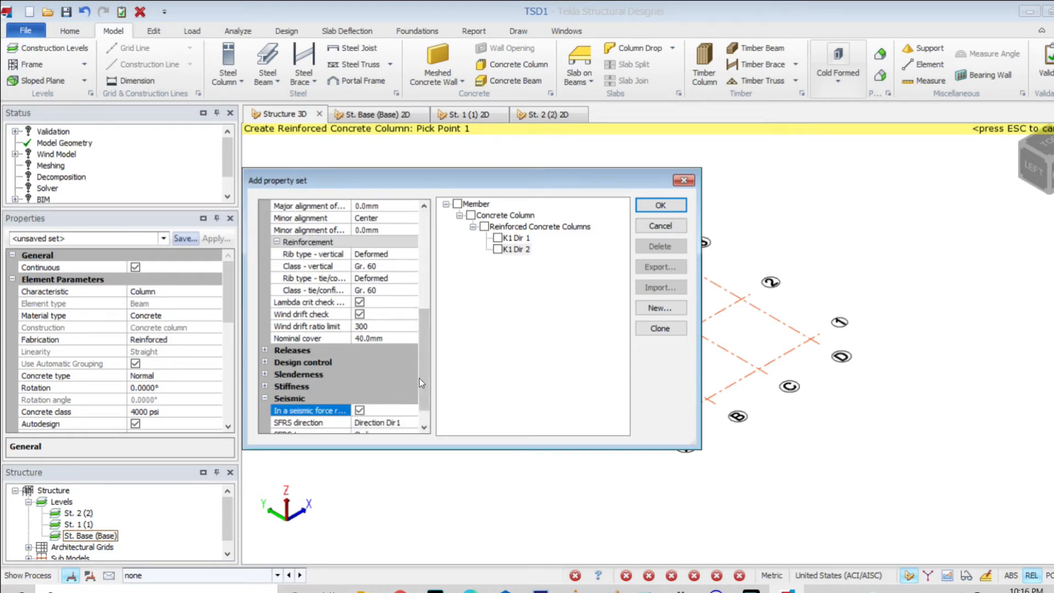
scroll(421, 383, "down", 1)
left_click(409, 398)
left_click(411, 398)
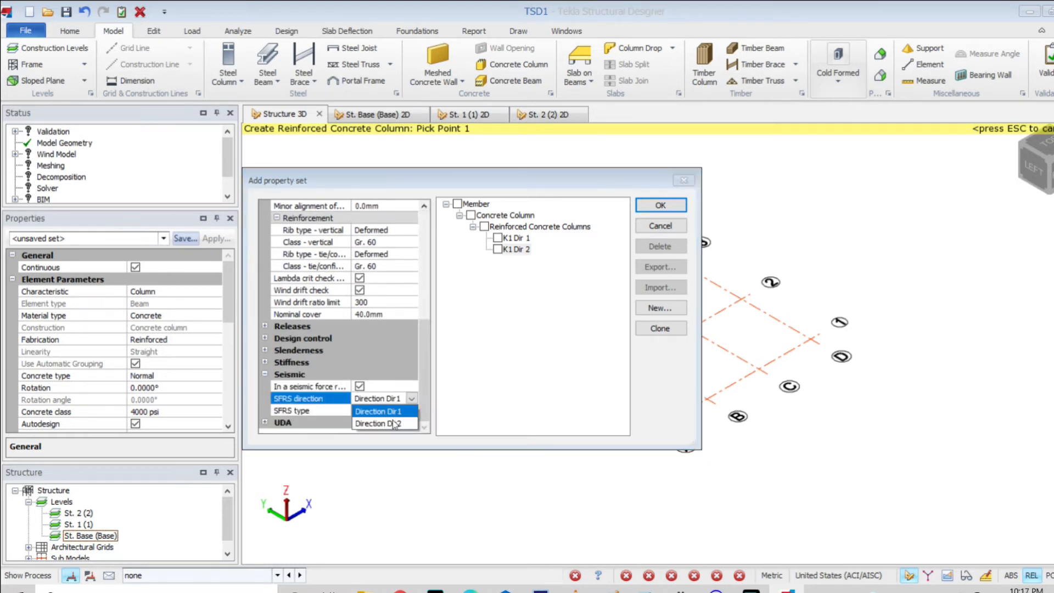
left_click(393, 423)
left_click(410, 411)
left_click(411, 411)
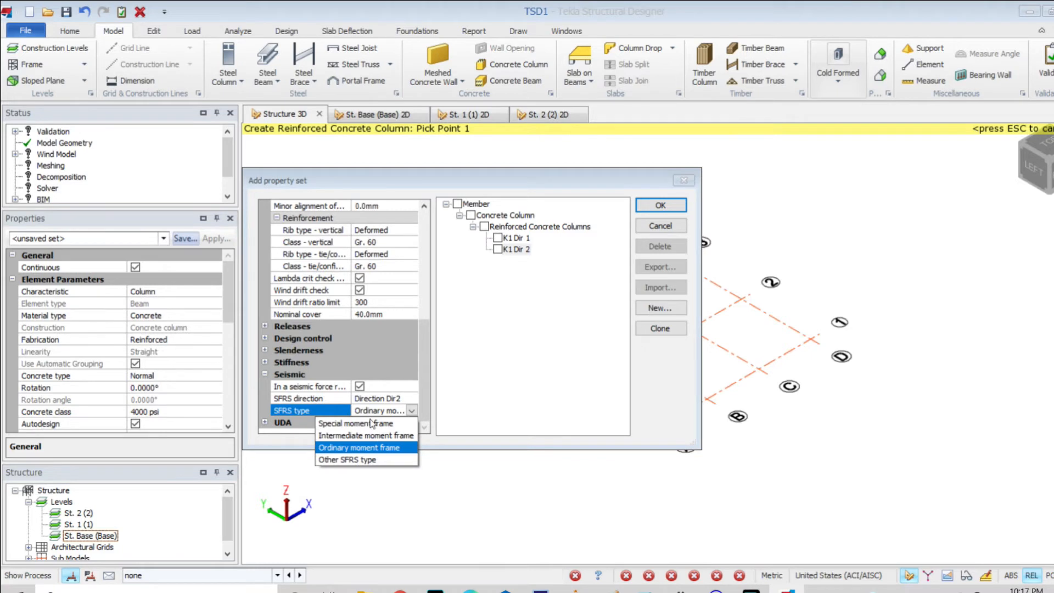
left_click(372, 423)
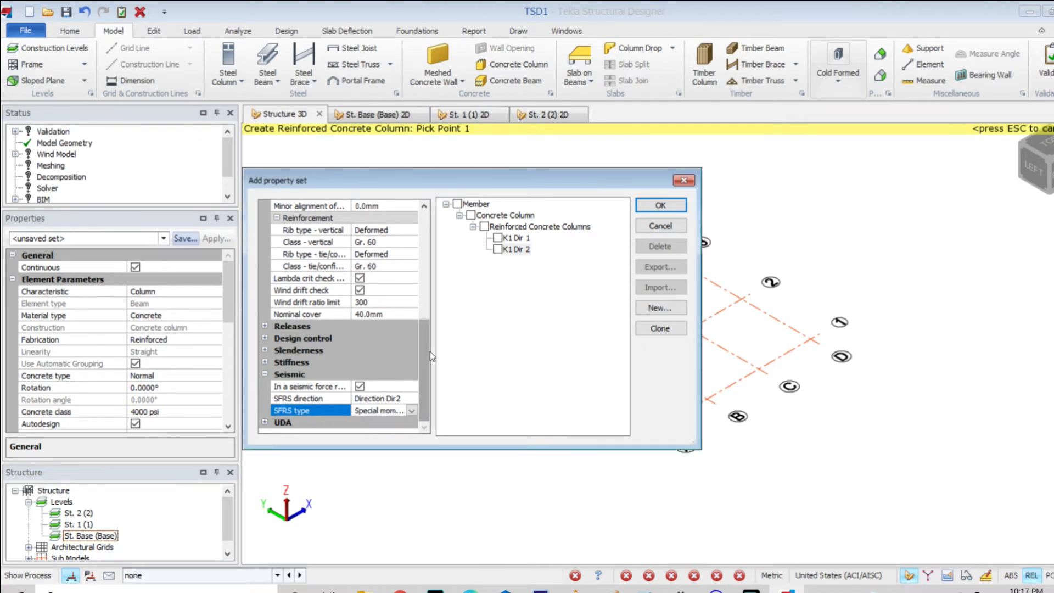
- Check the K1 Dir 2 parameters and save the property set
left_click_drag(426, 357, 437, 241)
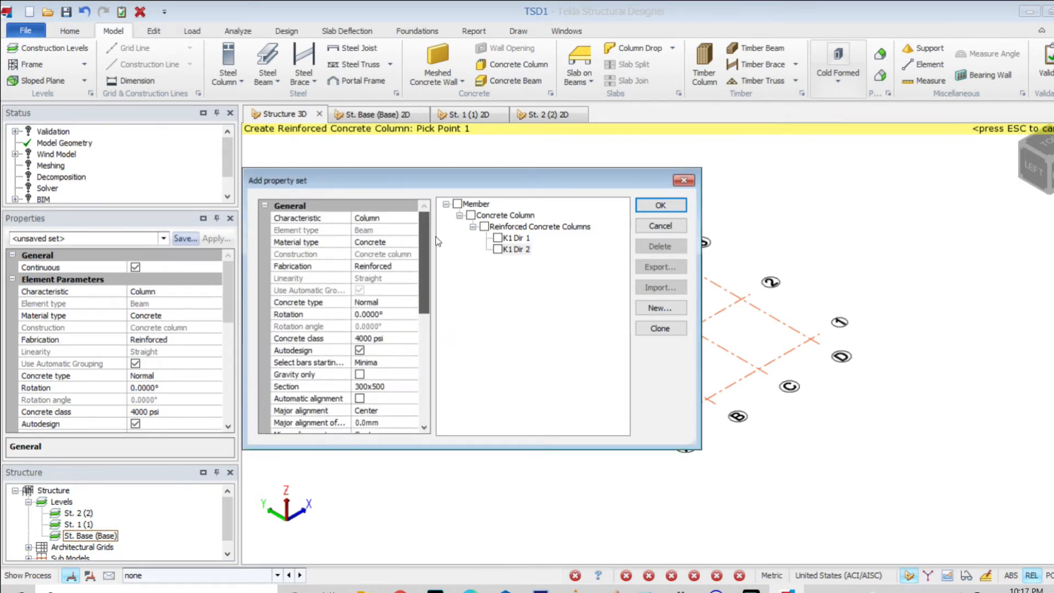
scroll(358, 355, "down", 7)
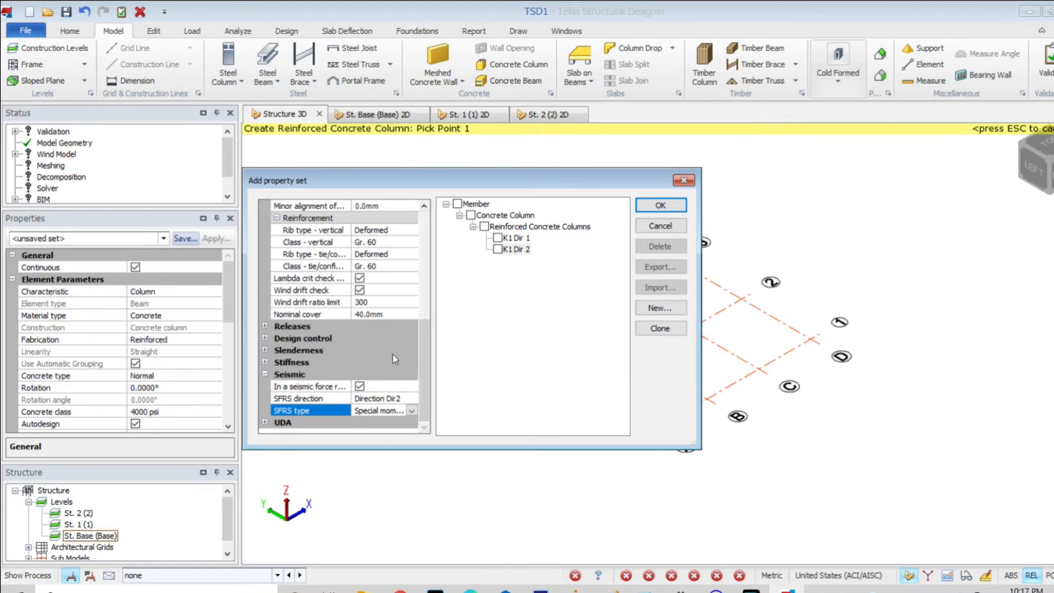
scroll(393, 354, "up", 3)
scroll(399, 334, "up", 4)
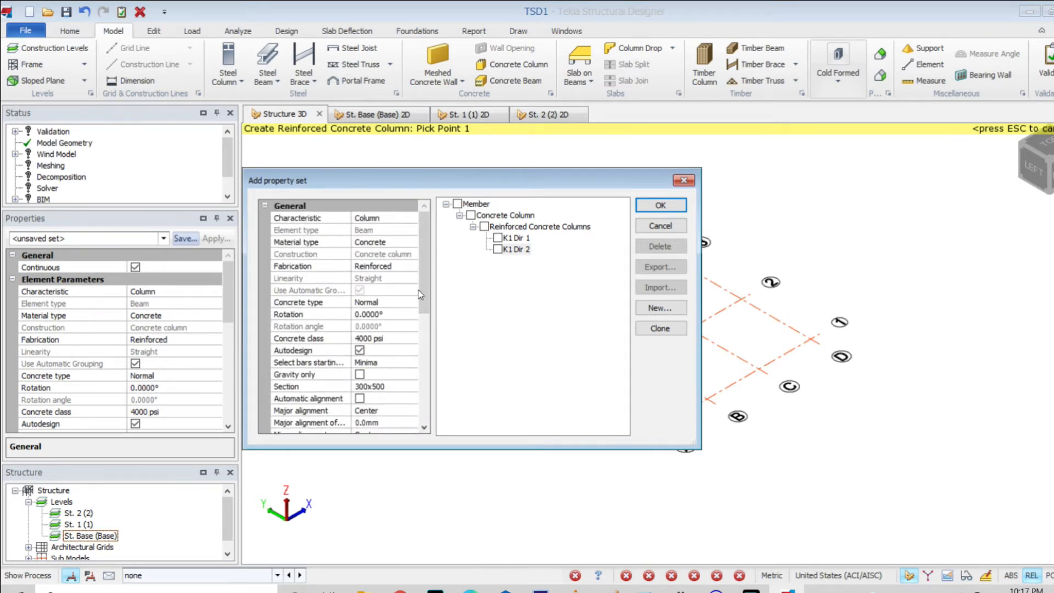
scroll(420, 351, "down", 5)
left_click(678, 206)
- Apply the K1 Dir 2 property set to the new column and check its seismic parameters
right_click_drag(905, 288, 683, 292)
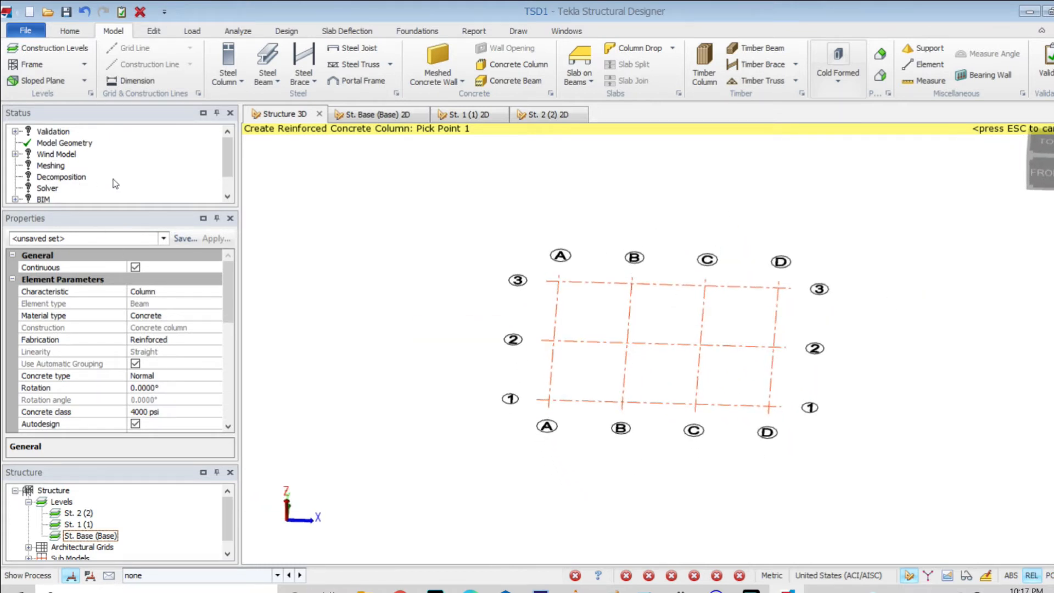
left_click(163, 238)
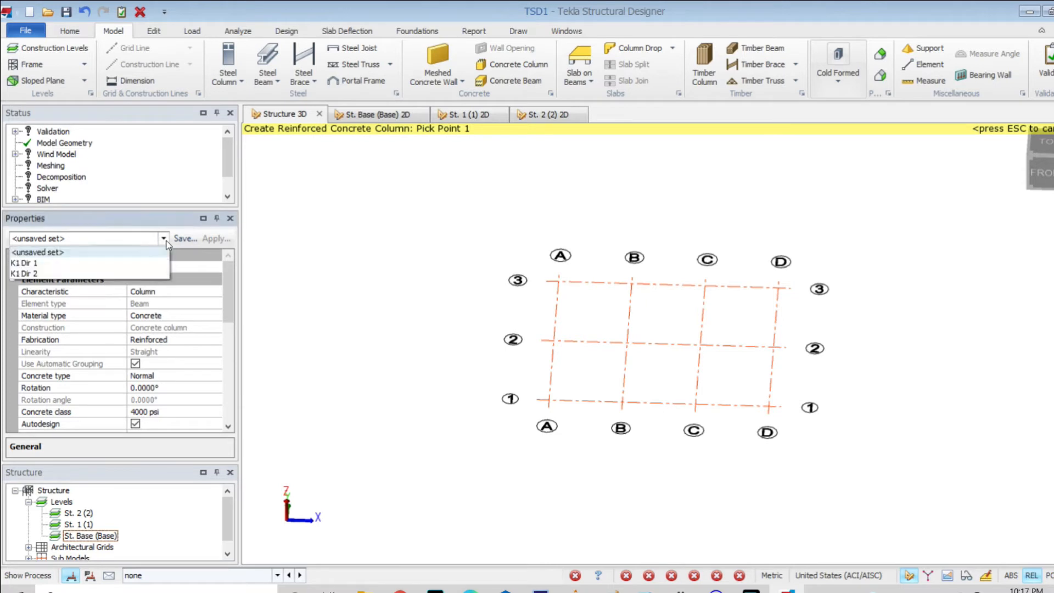
right_click_drag(631, 366, 649, 426)
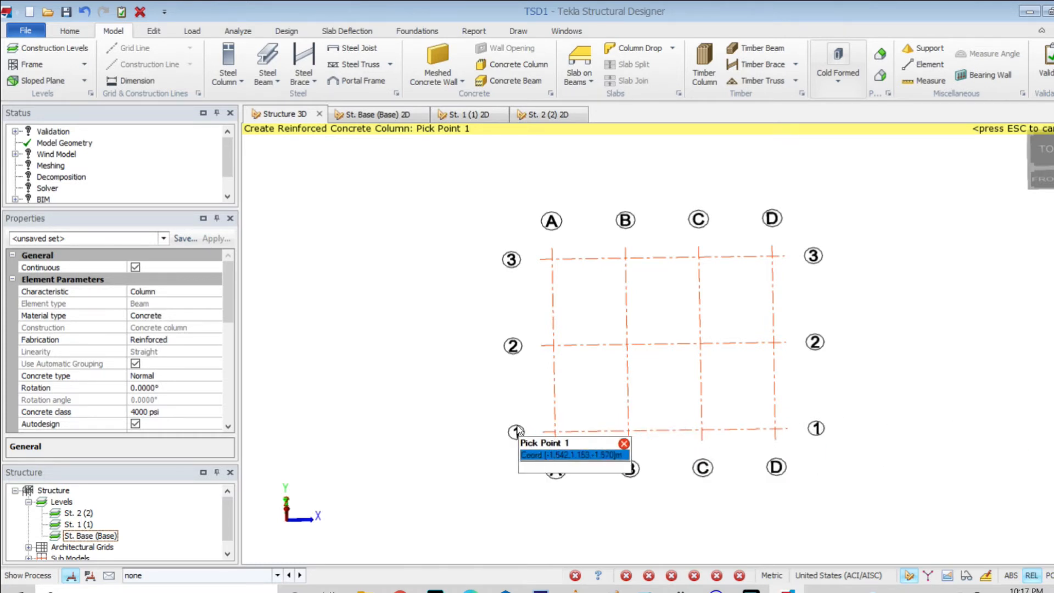
left_click_drag(228, 289, 226, 261)
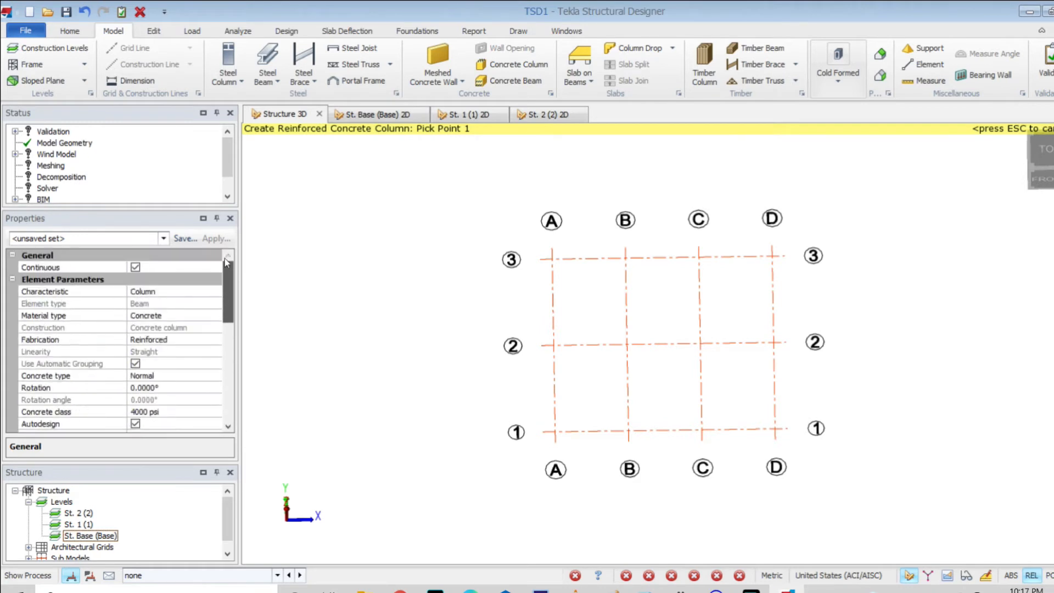
left_click(163, 238)
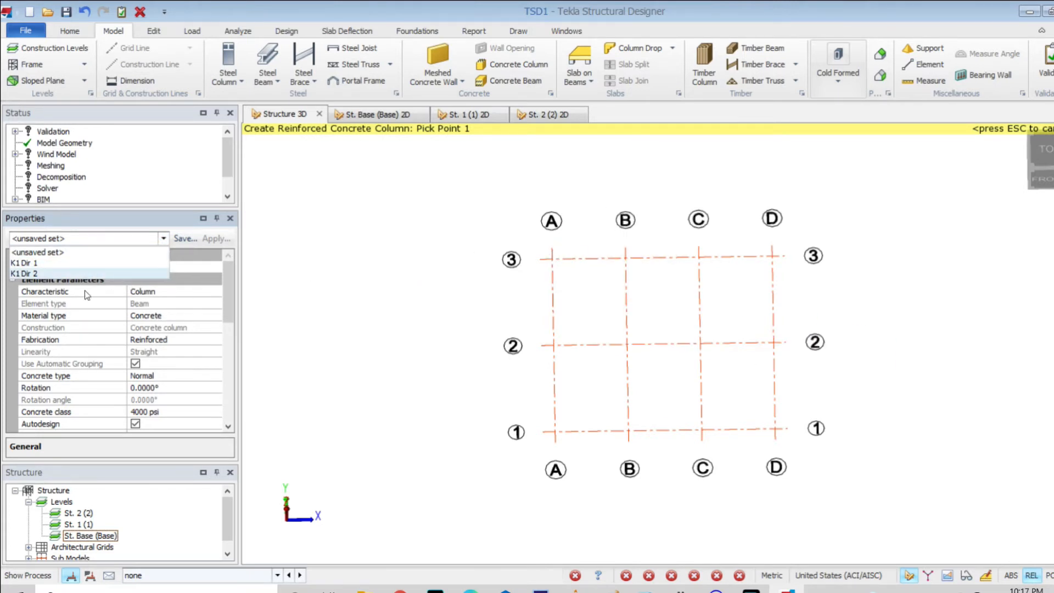
left_click(65, 272)
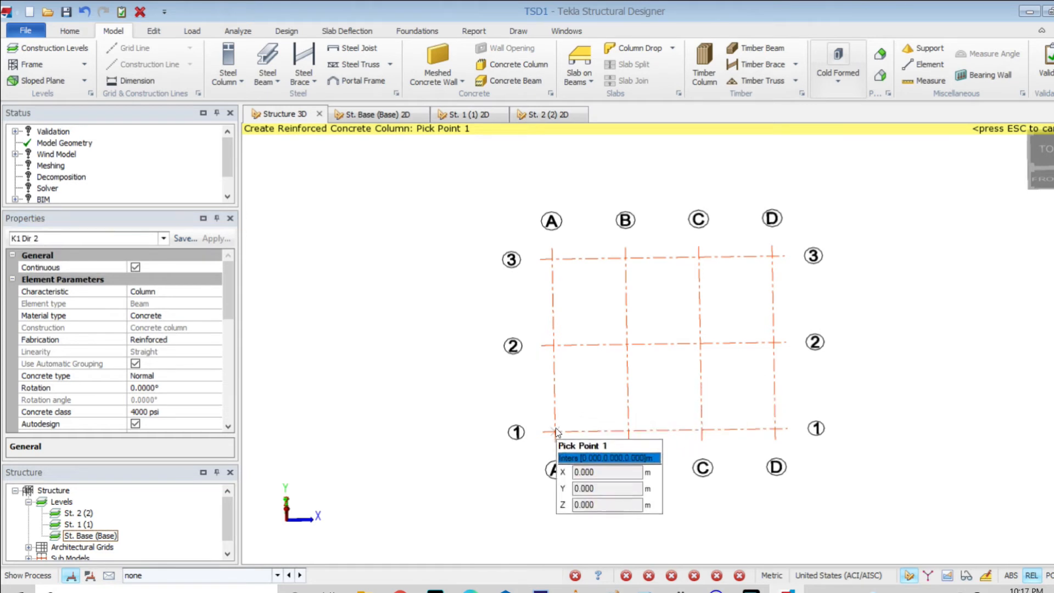
left_click_drag(228, 292, 228, 395)
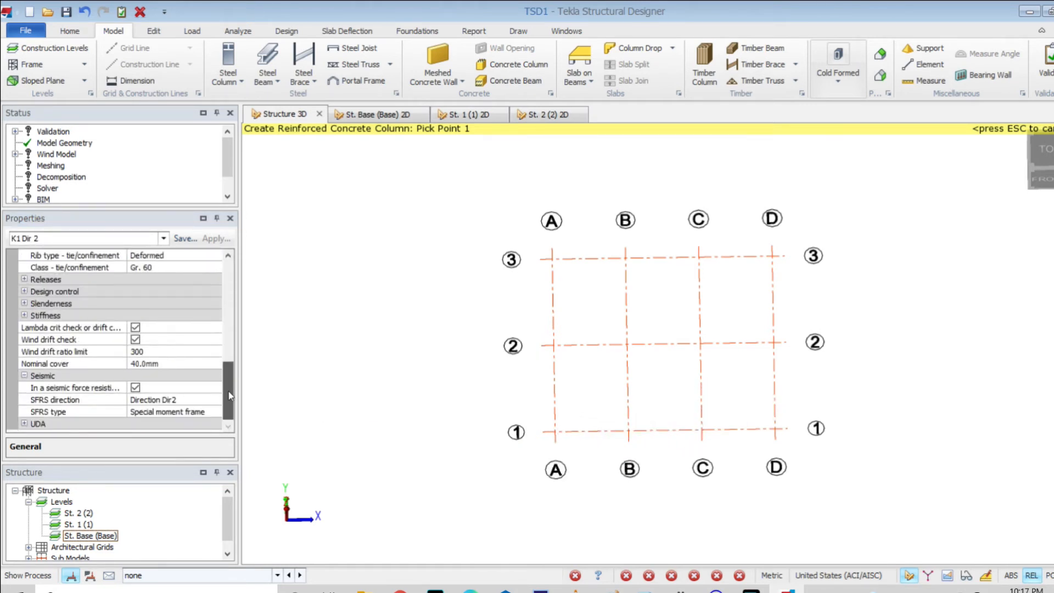
- Try to place a K1 Dir 2 column at grid intersection A/1 in the 3D view
left_click(555, 430)
left_click(556, 430)
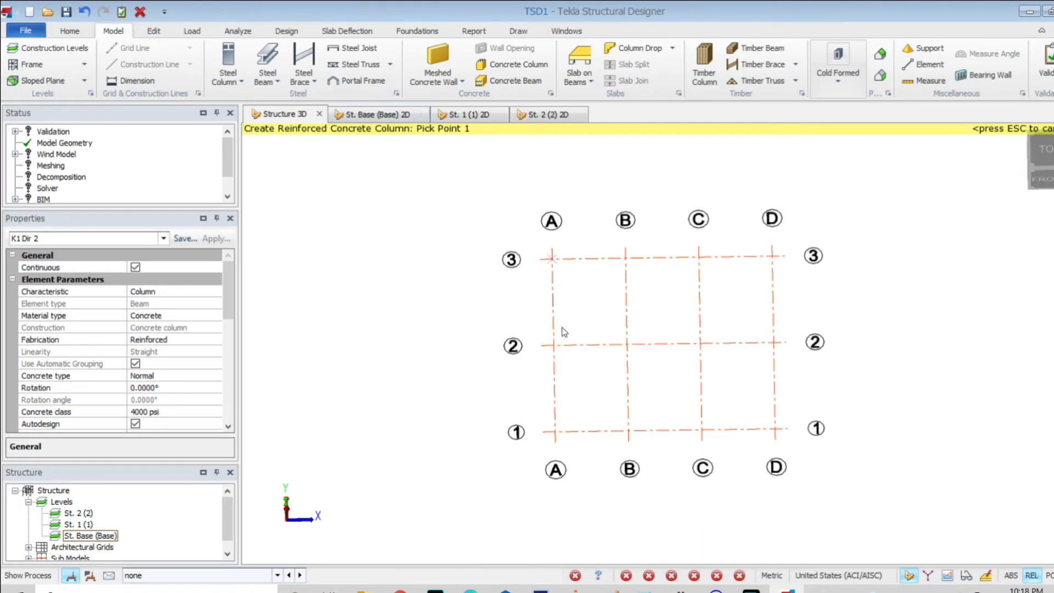
key("ctrl+Tab")
right_click_drag(682, 229, 629, 309)
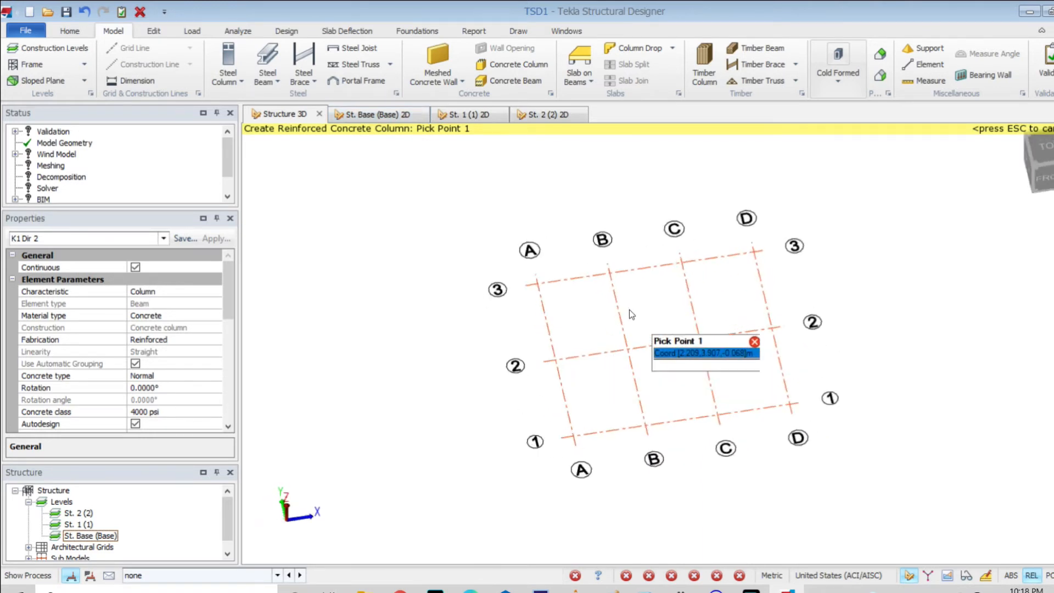
- Place a K1 Dir 2 concrete column at grid intersection A/1 in the St. Base 2D plan
left_click(394, 117)
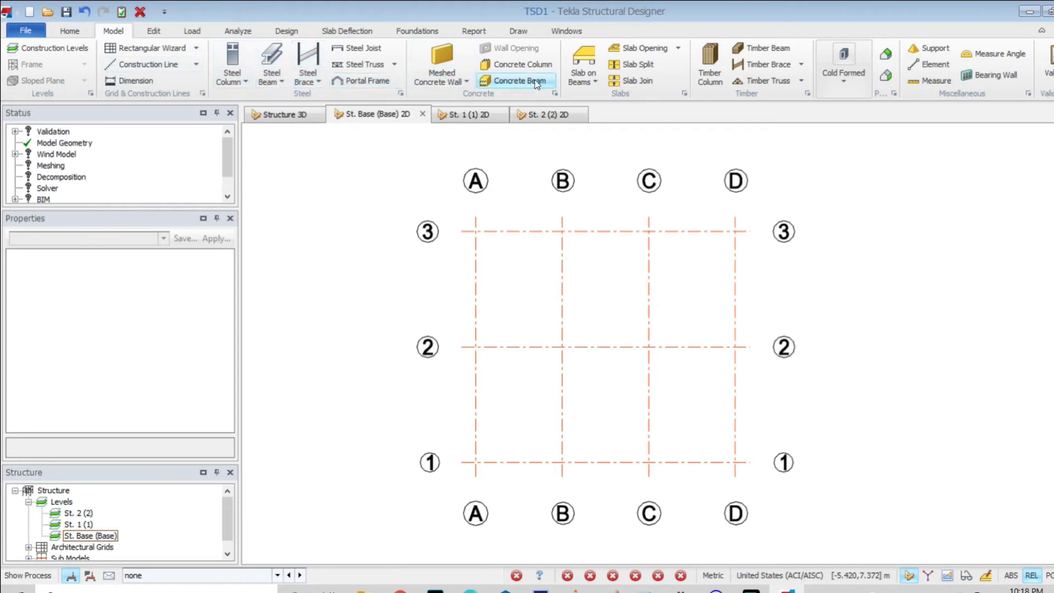
left_click(529, 67)
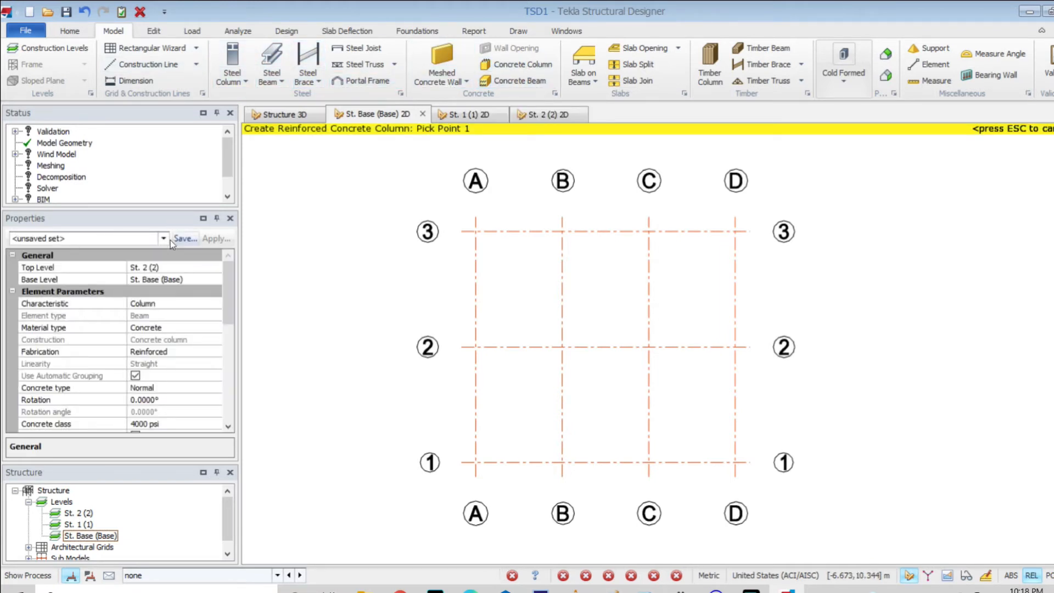
left_click(163, 238)
left_click(68, 271)
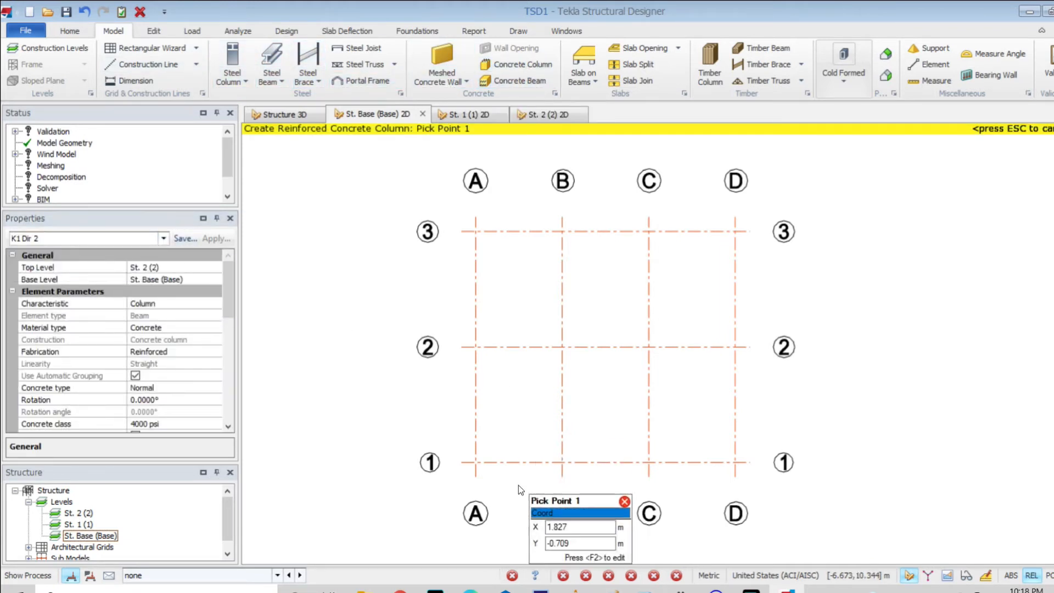
left_click(475, 462)
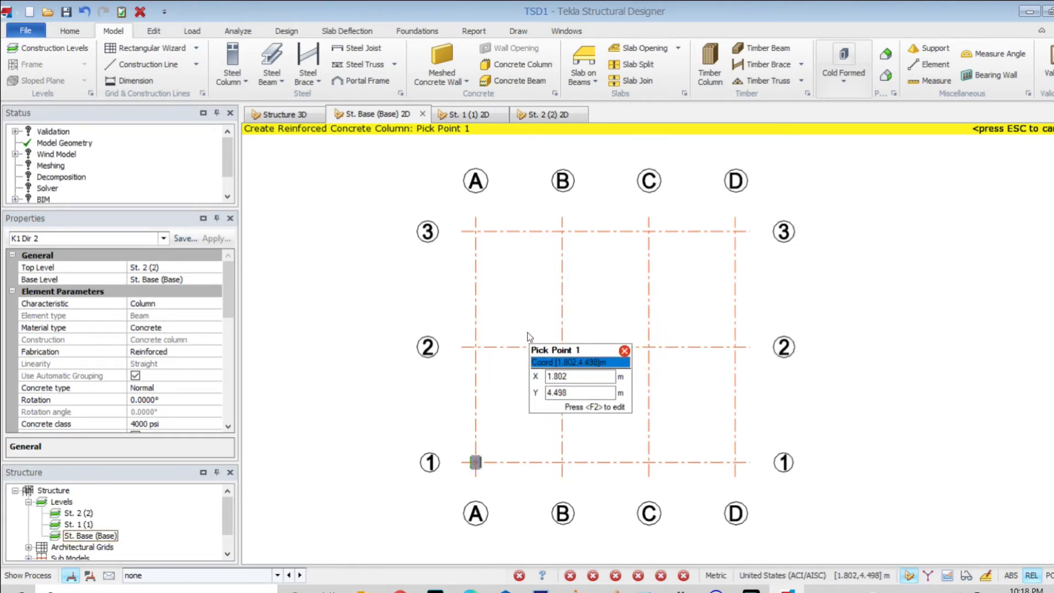
- Place further K1 Dir 2 columns at grid intersections A/2, A/3, D/3, D/2 and D/1
mouse_move(223, 292)
left_mouse_down()
mouse_move(246, 385)
mouse_move(233, 278)
left_mouse_up()
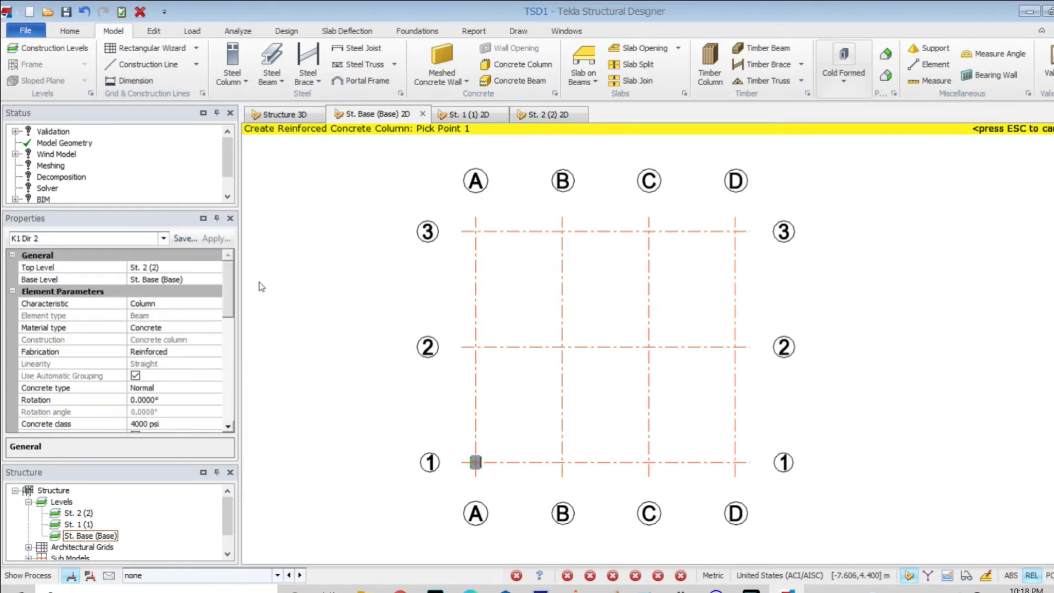
scroll(466, 461, "up", 5)
scroll(463, 465, "down", 3)
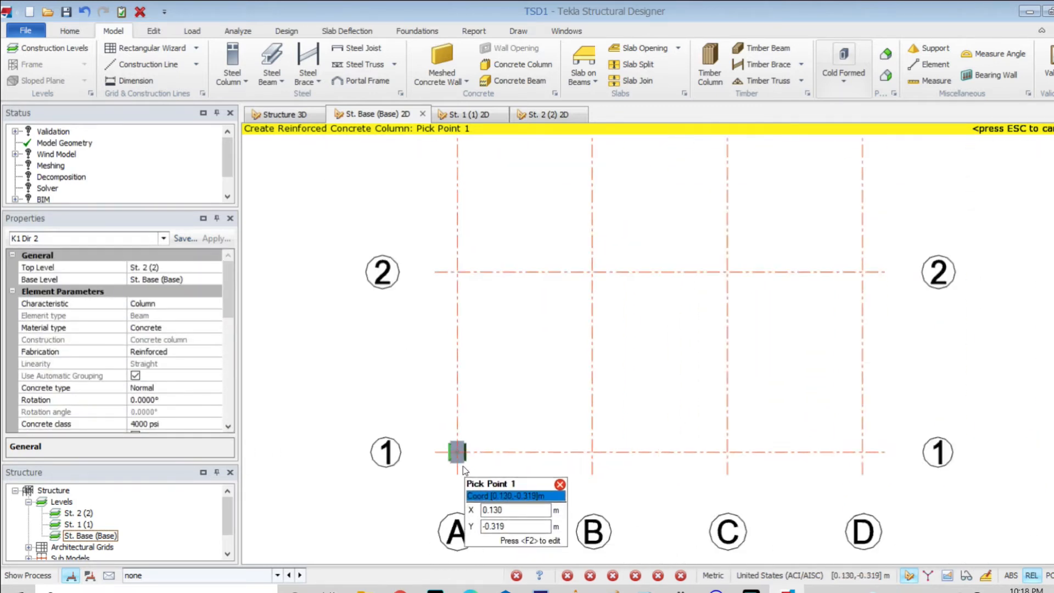
scroll(463, 466, "down", 3)
left_click(458, 312)
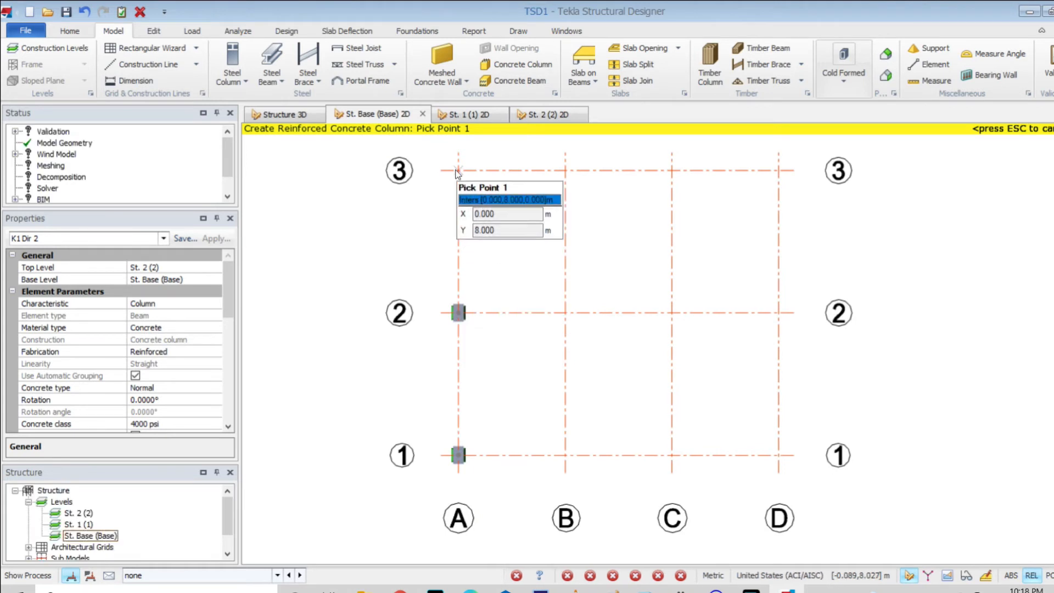
left_click(457, 172)
left_click(777, 171)
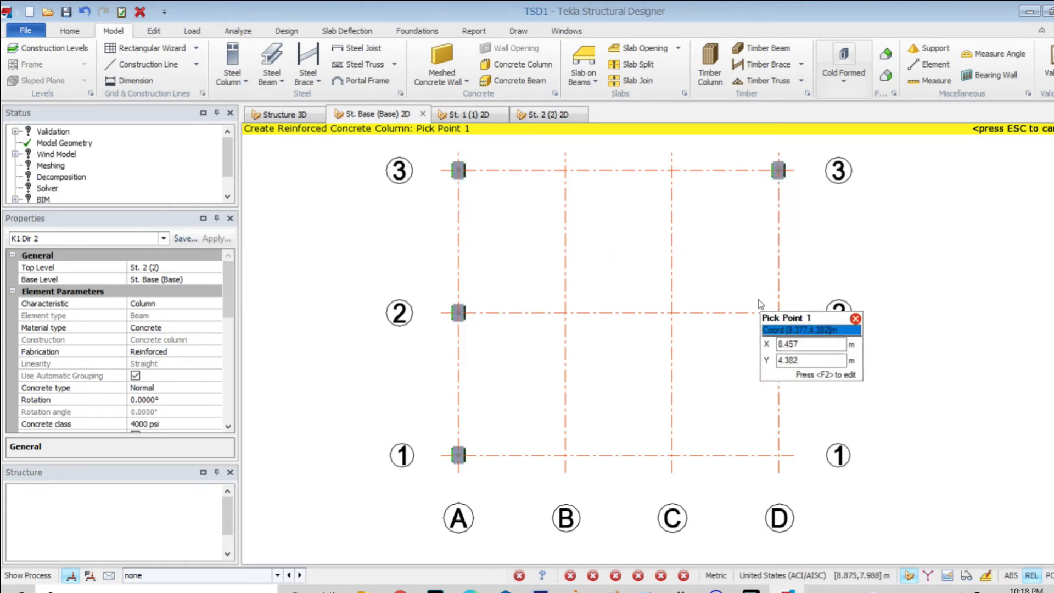
left_click(777, 312)
left_click(778, 455)
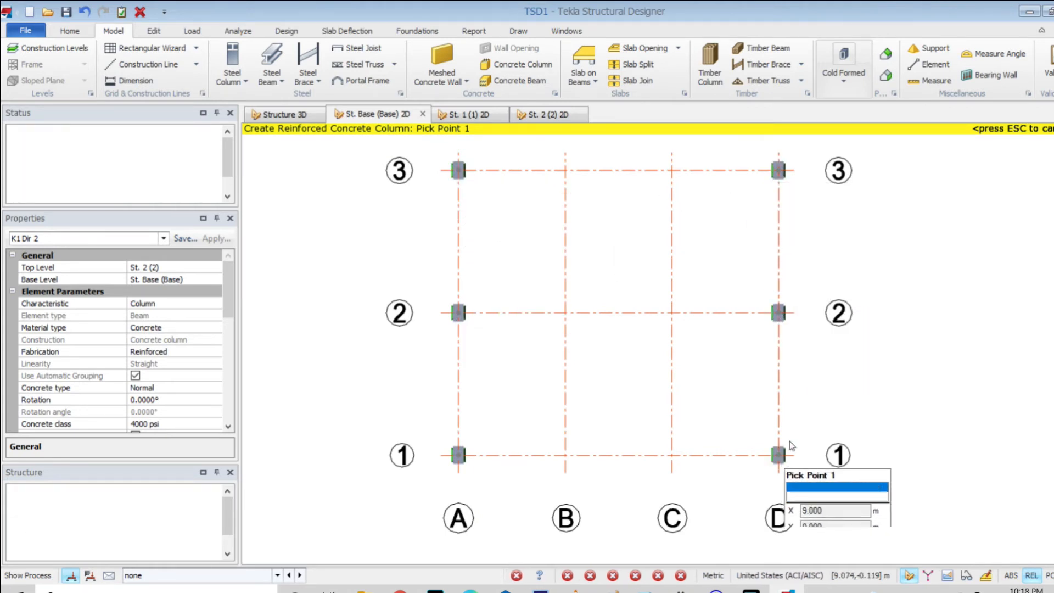
- Place K1 Dir 1 columns where grid lines B and C cross grid lines 1, 2 and 3
left_click(163, 239)
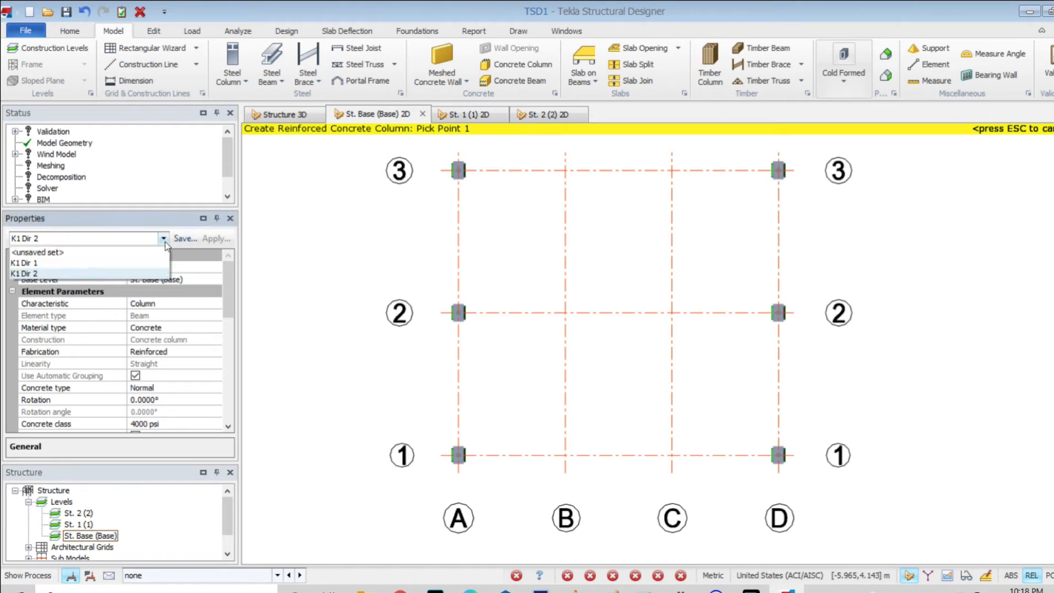
left_click(33, 264)
left_click(565, 170)
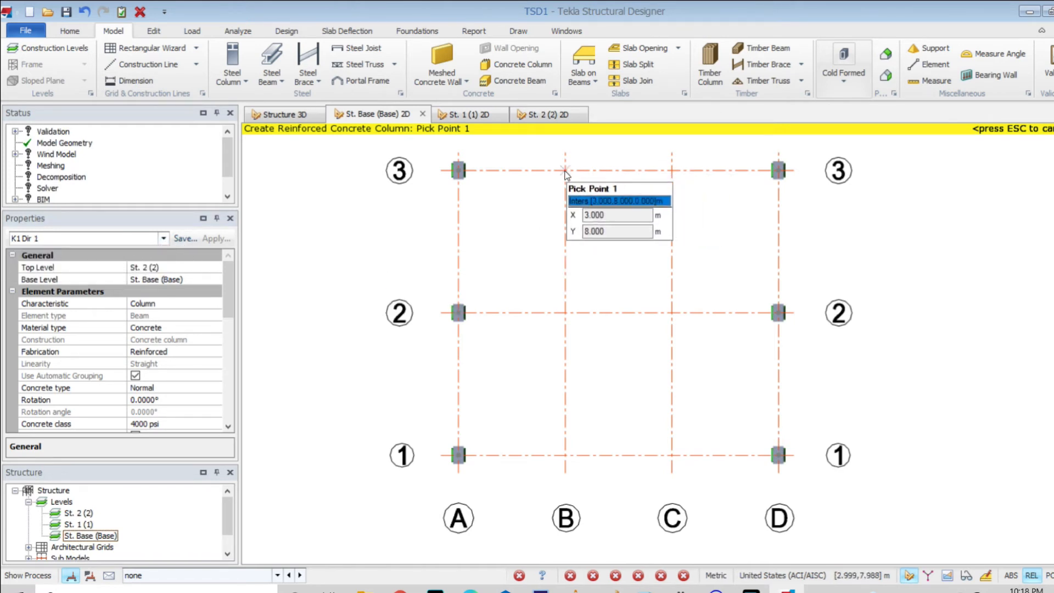
left_click(671, 170)
left_click(671, 313)
left_click(569, 323)
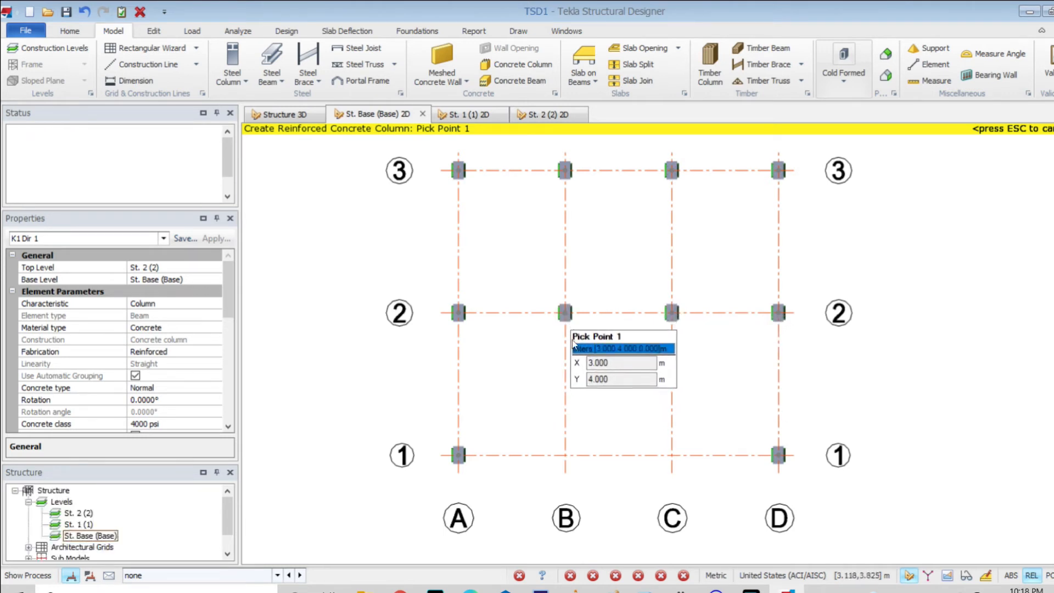
left_click(566, 453)
left_click(672, 455)
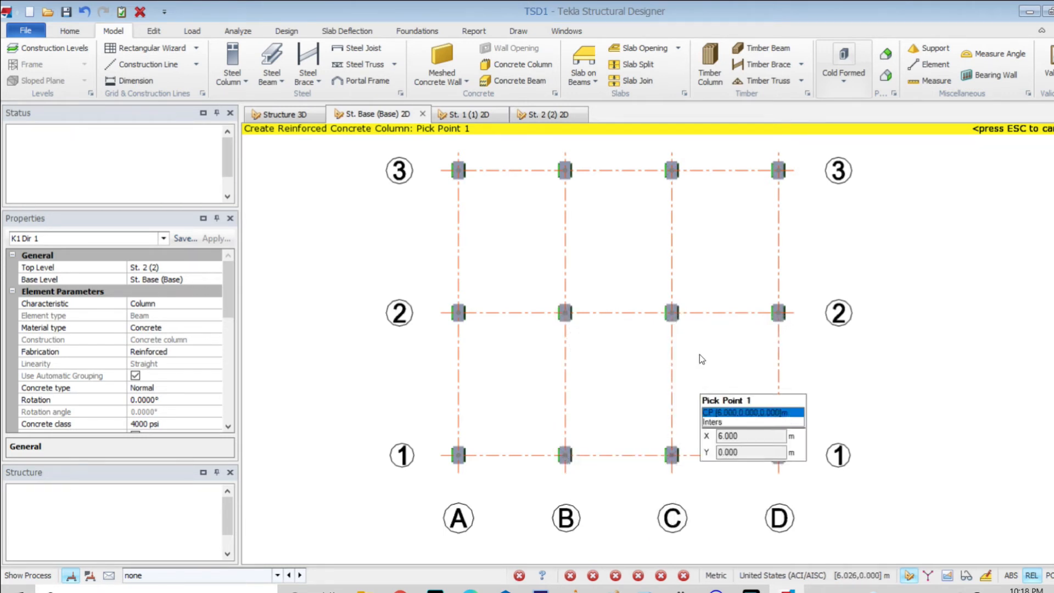
- End column placement and examine the columns in 3D, including one column's properties and the restraints of the D/1 base support
scroll(592, 311, "down", 2)
left_click(298, 116)
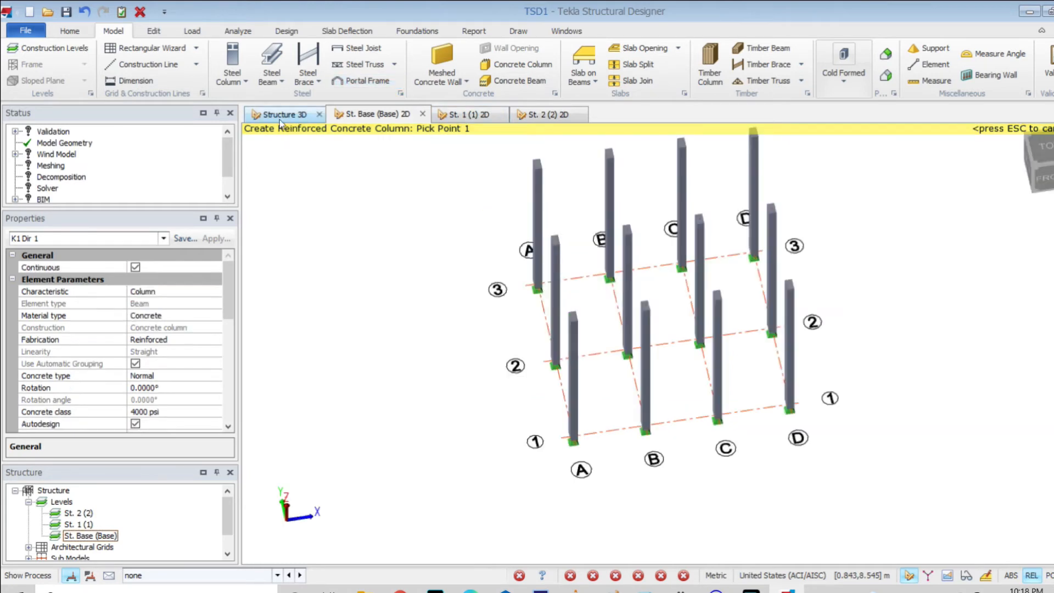
scroll(785, 383, "up", 4)
scroll(543, 302, "down", 5)
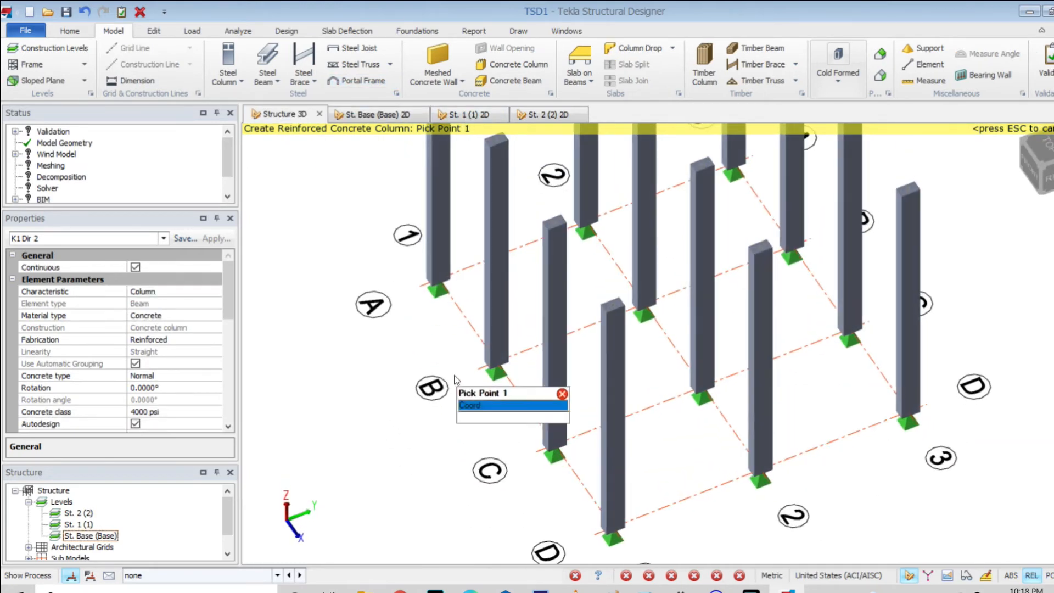
right_click_drag(670, 296, 682, 303)
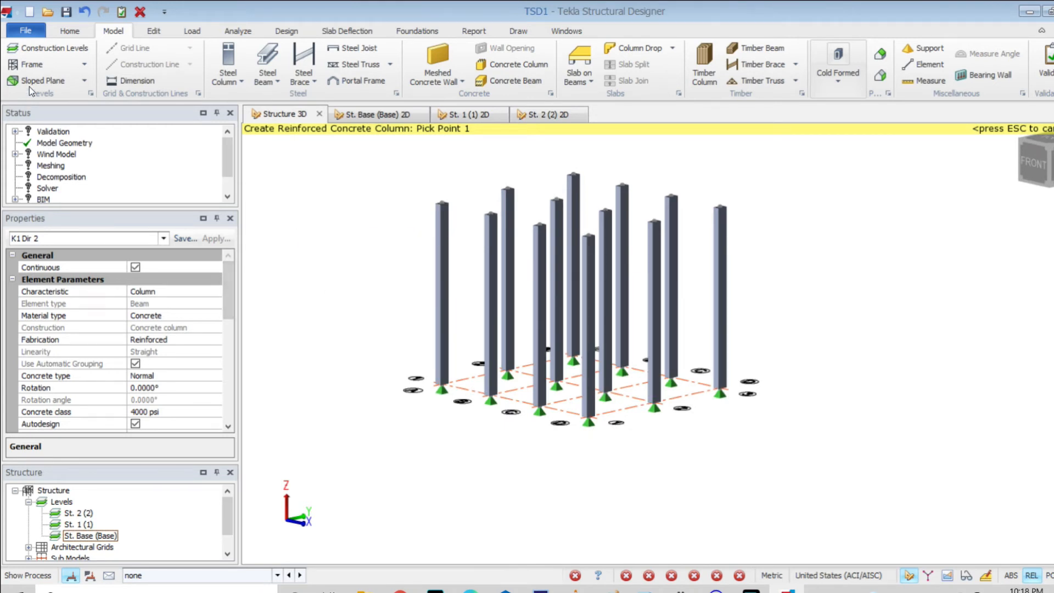
key("Escape")
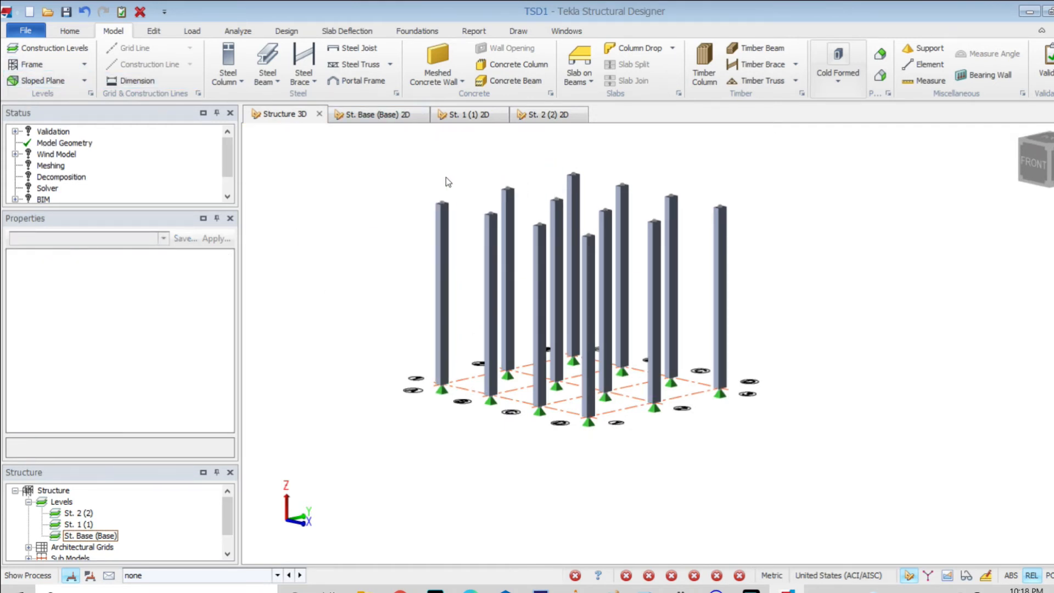
left_click(443, 230)
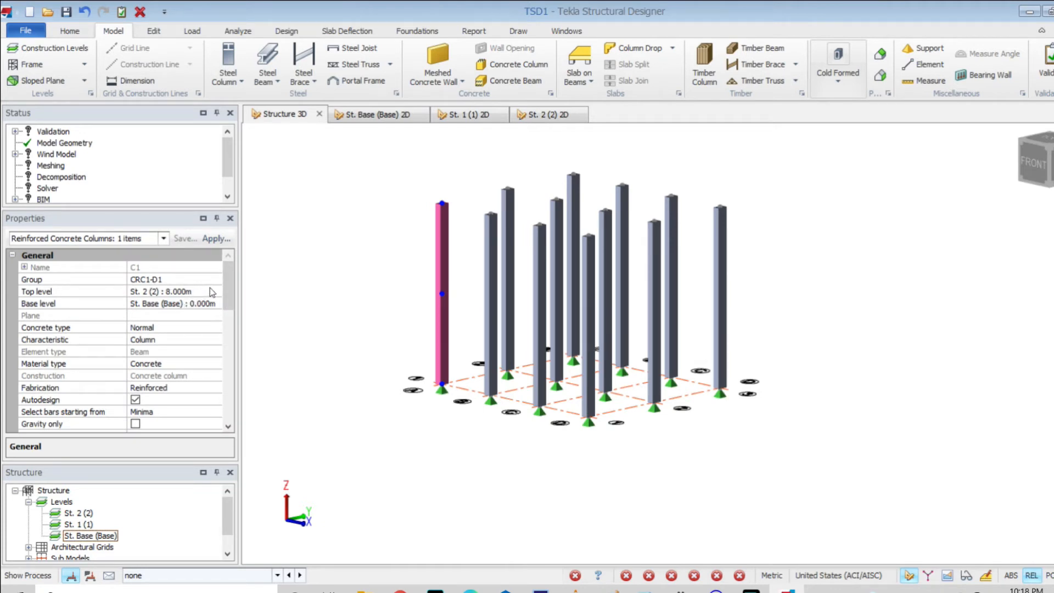
left_click(344, 313)
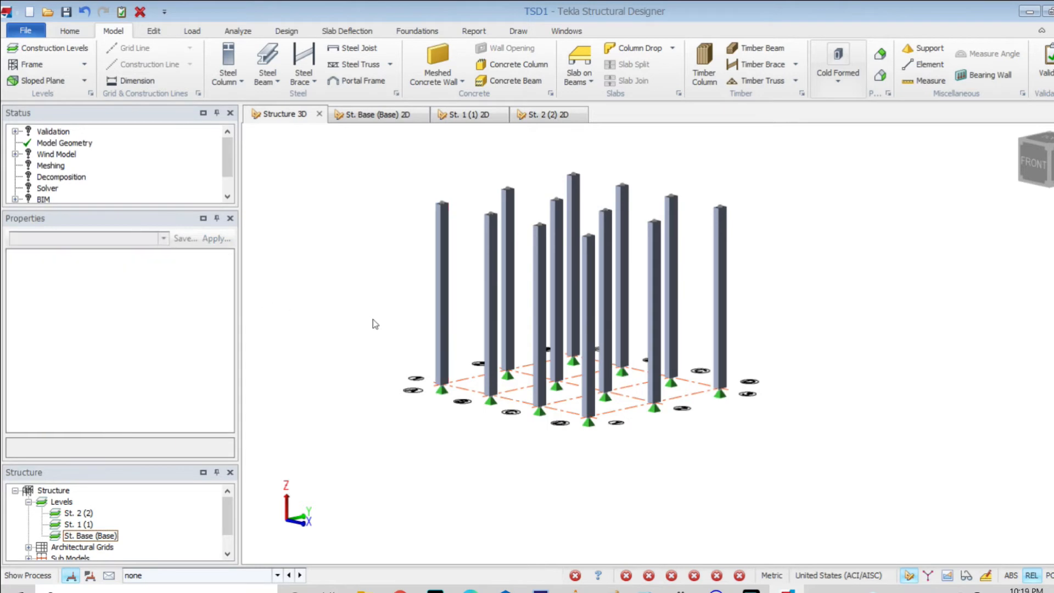
scroll(691, 336, "up", 8)
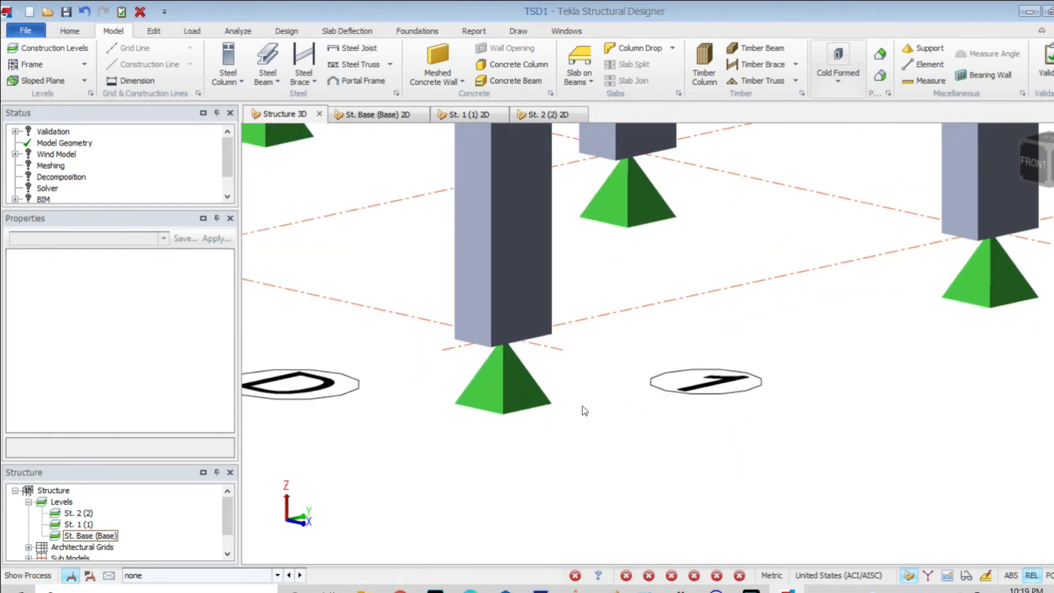
left_click(497, 373)
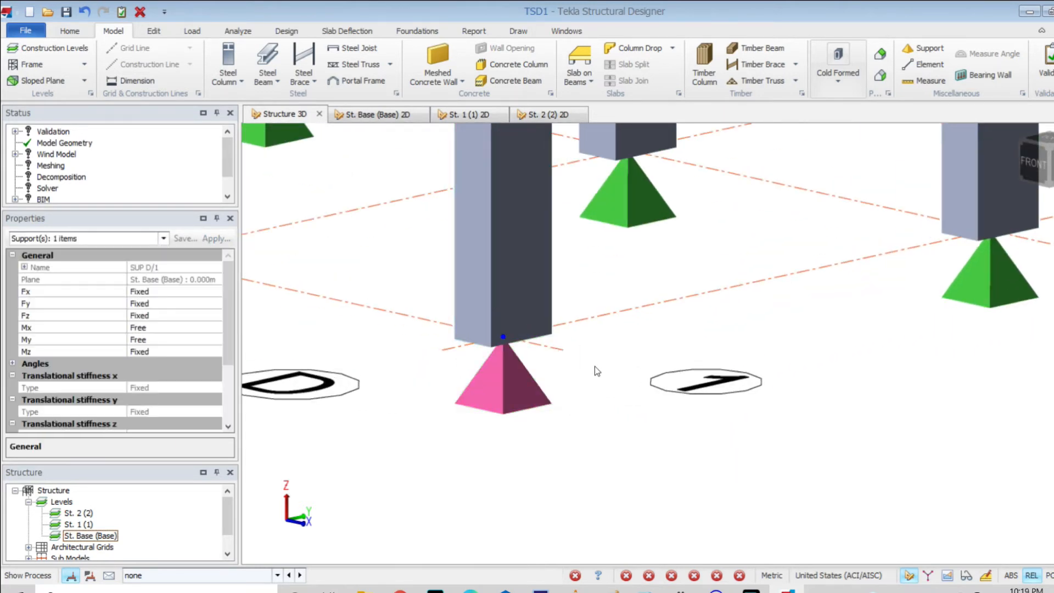
- Select the column base supports other than D/1 together and set their Mx and My restraints to Fixed
scroll(594, 367, "down", 6)
scroll(665, 378, "down", 5)
left_click_drag(390, 179, 900, 461)
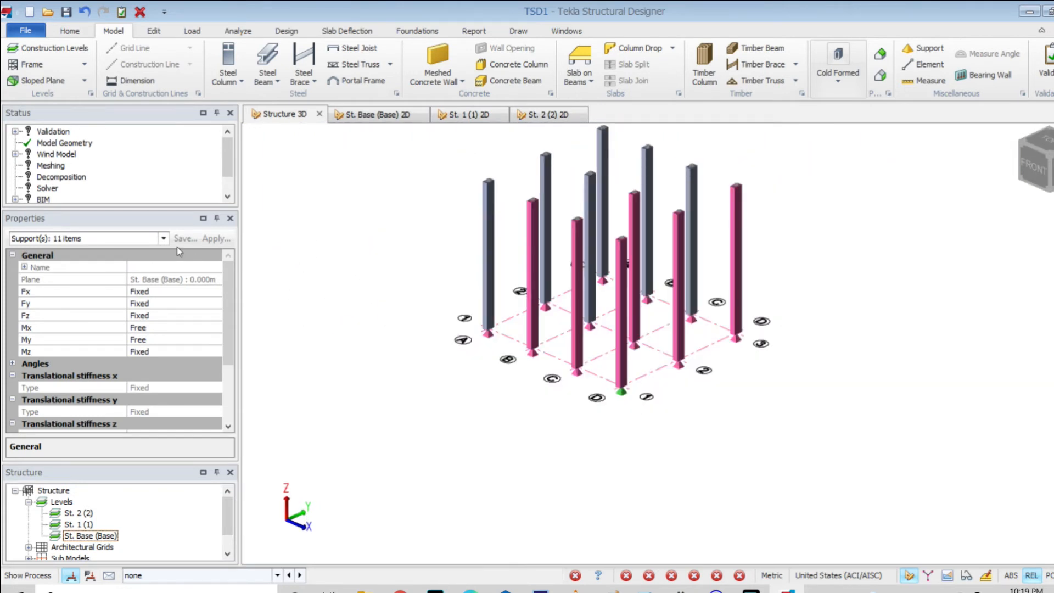
left_click(163, 238)
left_click(163, 241)
left_click(216, 329)
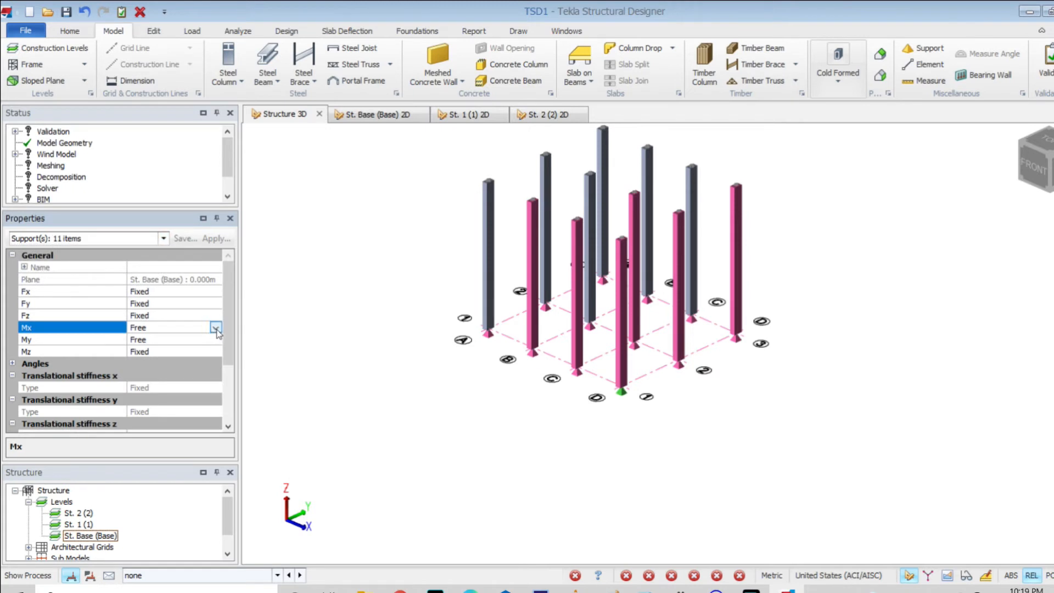
left_click(216, 328)
left_click(172, 339)
left_click(219, 340)
left_click(216, 340)
left_click(173, 351)
left_click(164, 238)
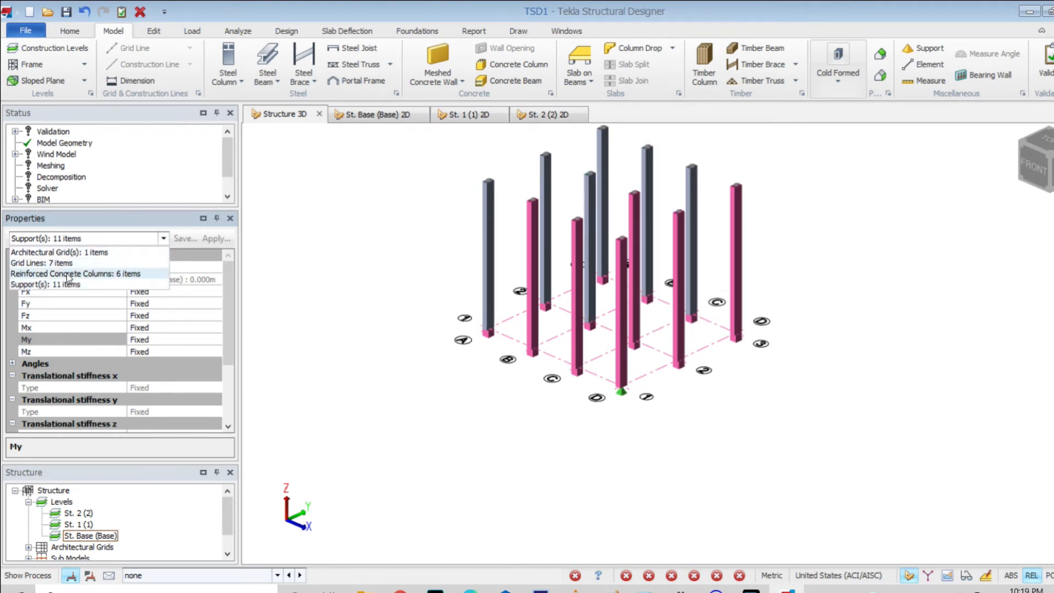
- Set the Mx and My restraints of the remaining base support at D/1 to Fixed and check the supports in 3D
left_click(620, 394)
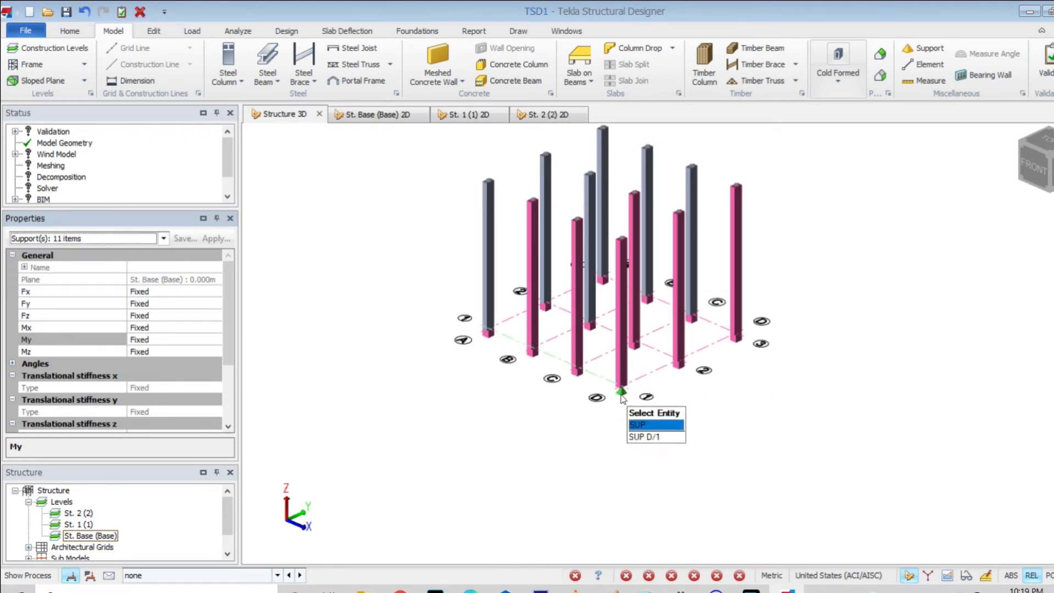
left_click(619, 391)
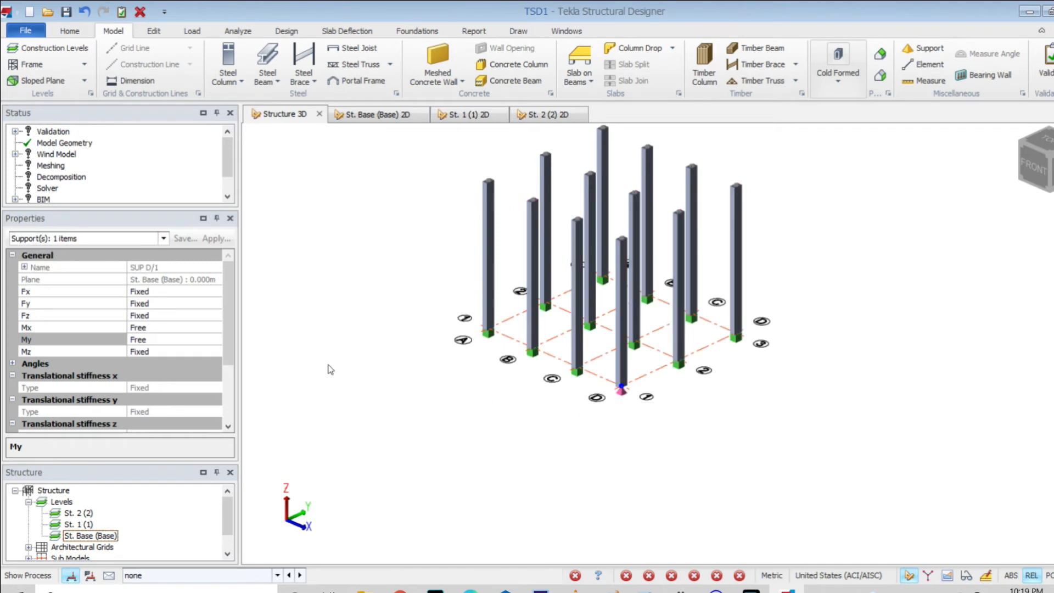
left_click(215, 324)
left_click(215, 327)
left_click(222, 344)
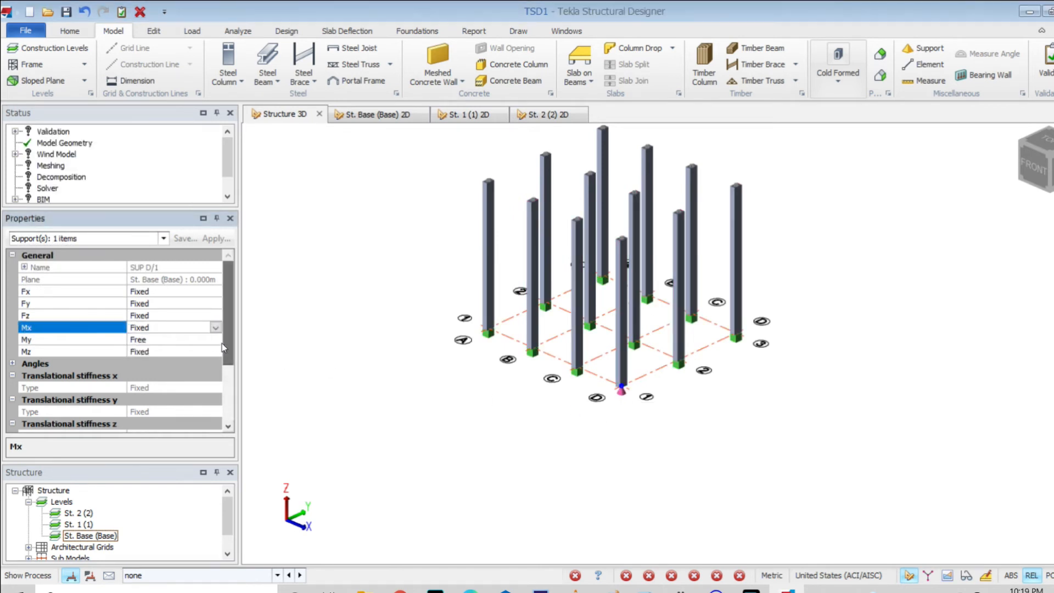
left_click(219, 344)
left_click(216, 339)
left_click(151, 351)
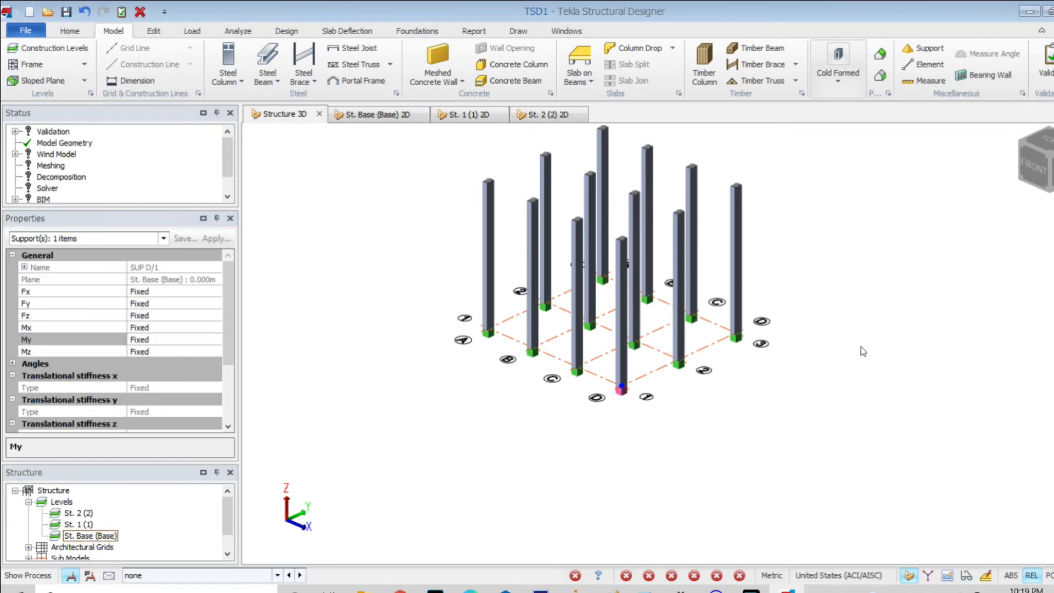
right_click_drag(856, 361, 414, 348)
scroll(867, 426, "up", 7)
scroll(745, 400, "down", 6)
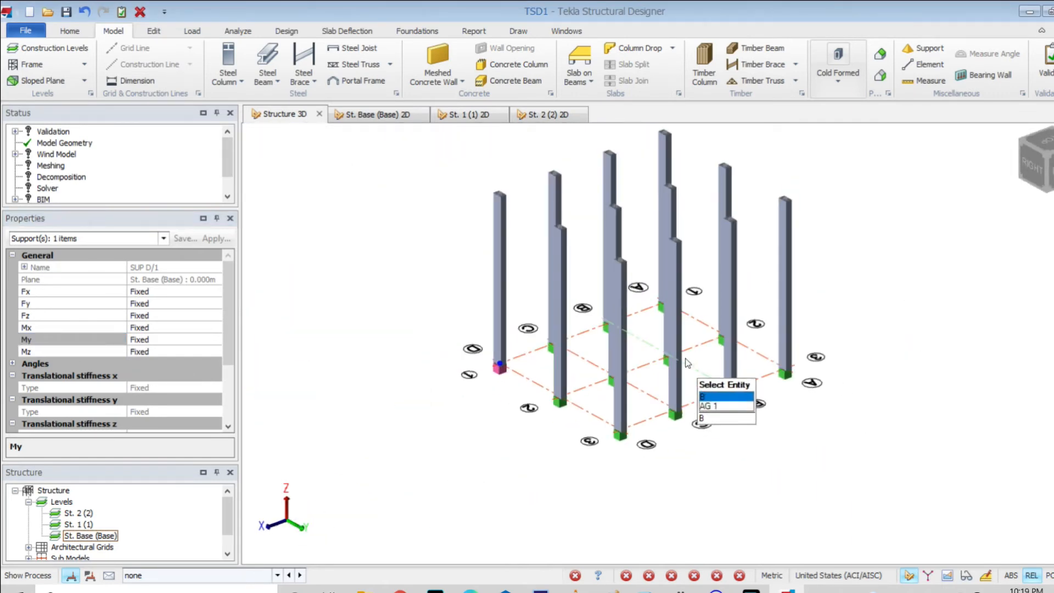
right_click_drag(703, 375, 929, 352)
- Start a concrete beam in the St. 1 2D plan and add a beam property set named B1 Arah X
left_click(461, 114)
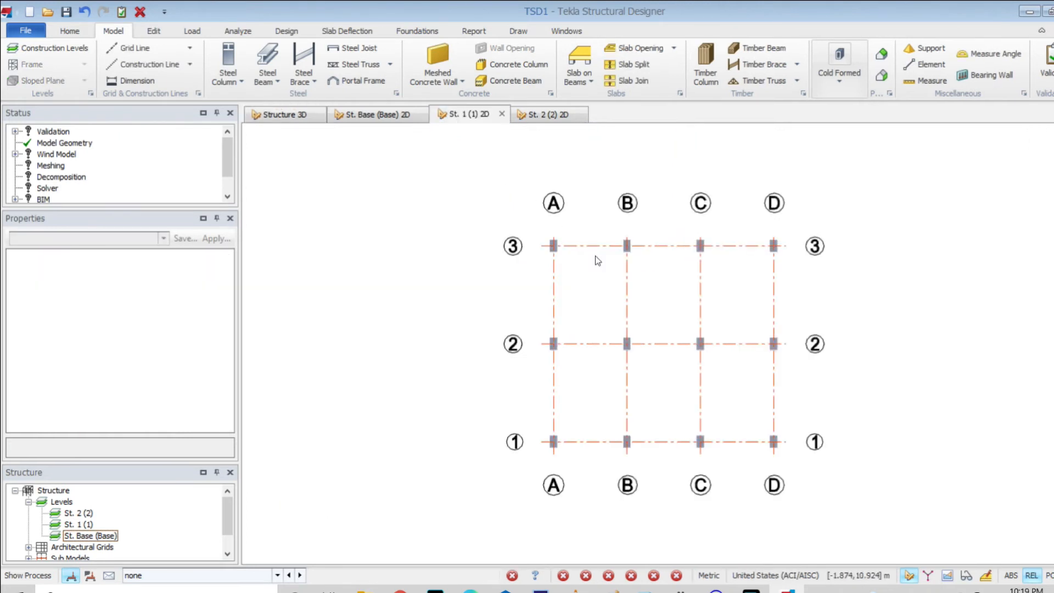
left_click(492, 83)
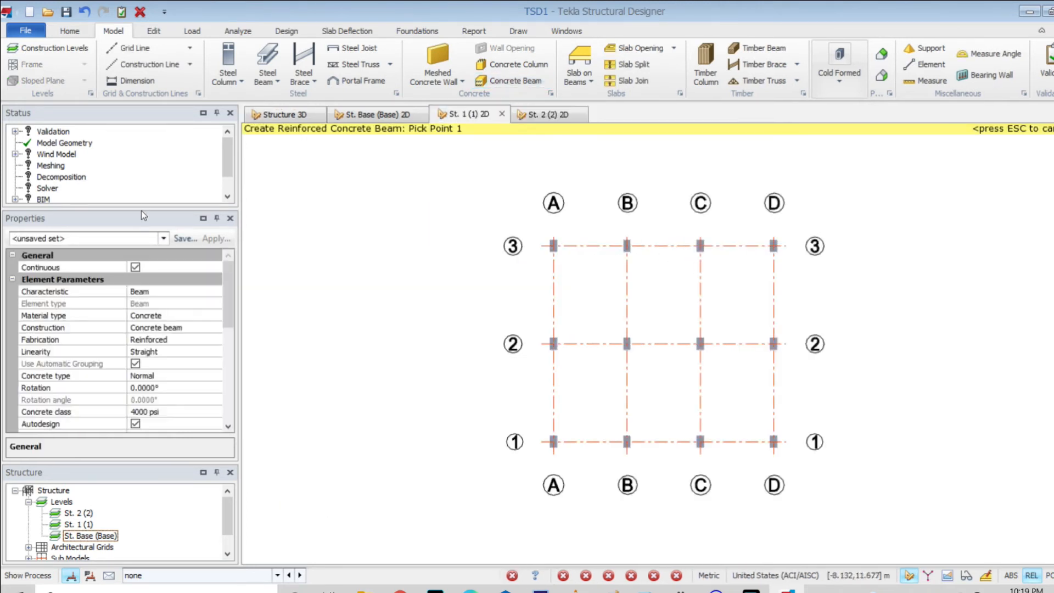
left_click(191, 238)
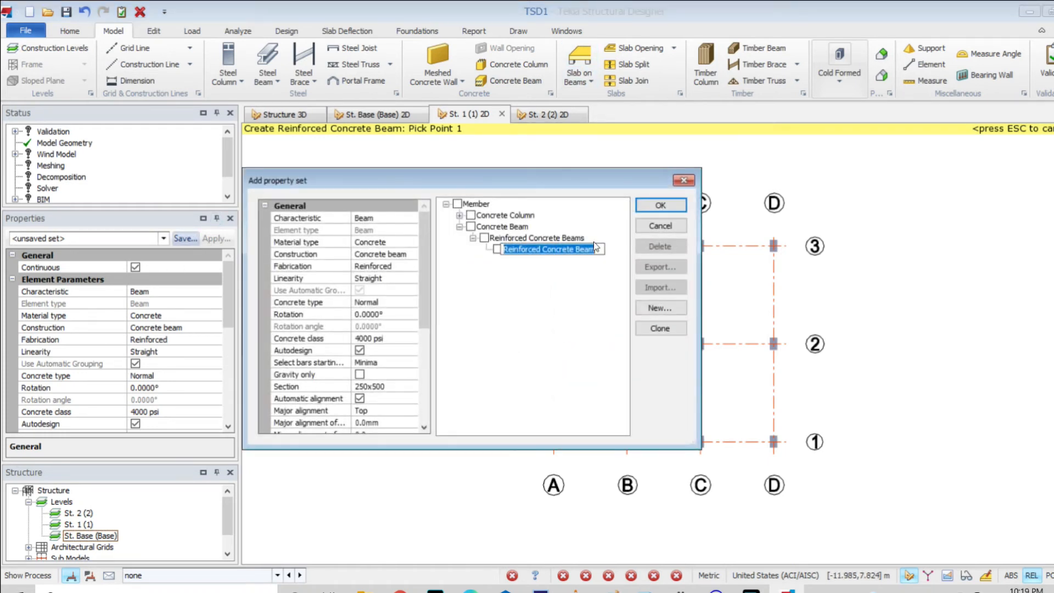
type("B1 Arah X")
- Include the B1 Arah X property set in the seismic force resisting system with SFRS type Special moment frame
left_click_drag(426, 274, 432, 385)
left_click(359, 410)
left_click(416, 410)
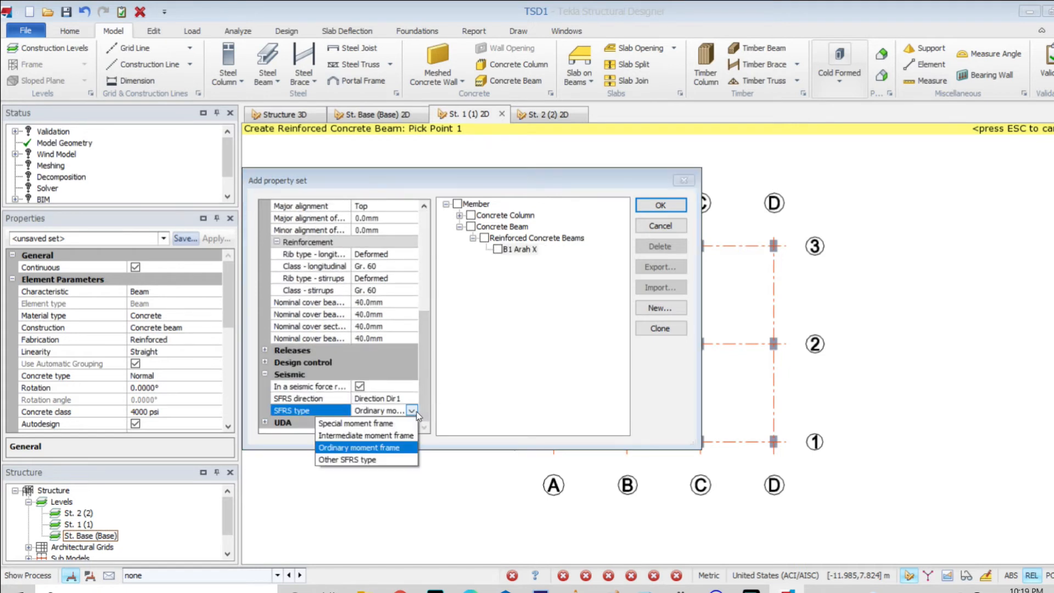
left_click(367, 424)
left_click_drag(426, 377, 434, 350)
scroll(439, 372, "down", 1)
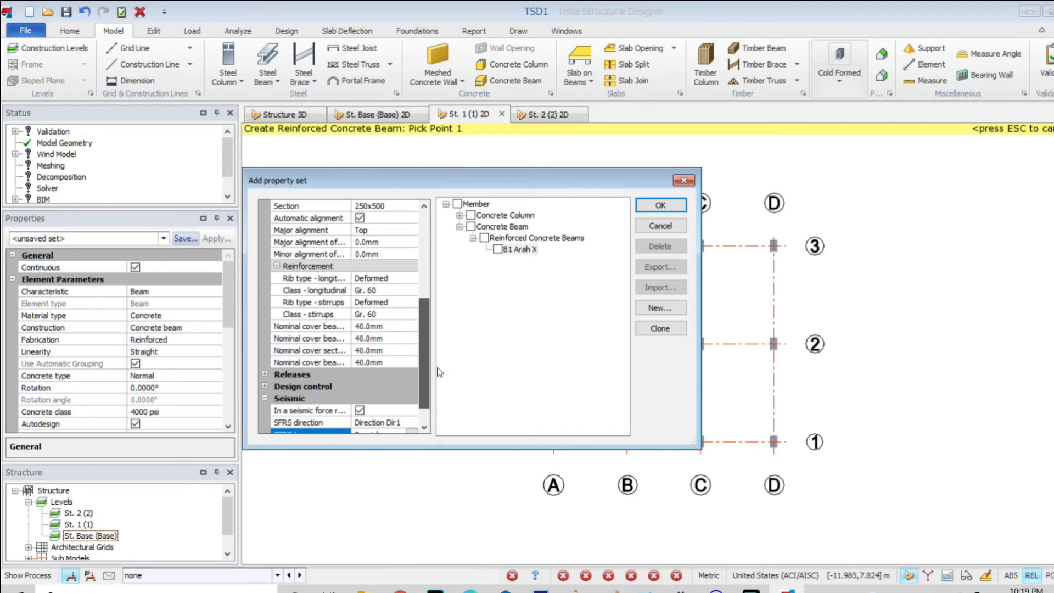
- Review the B1 Arah X settings, turn off automatic alignment, and save the property set
scroll(439, 385, "down", 2)
scroll(446, 363, "up", 6)
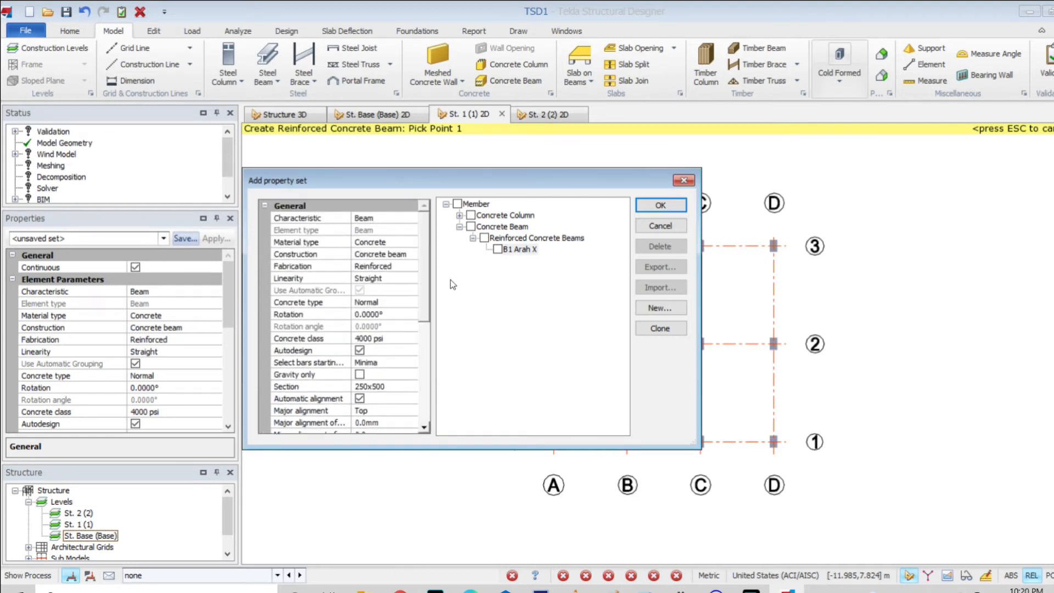
scroll(394, 282, "down", 3)
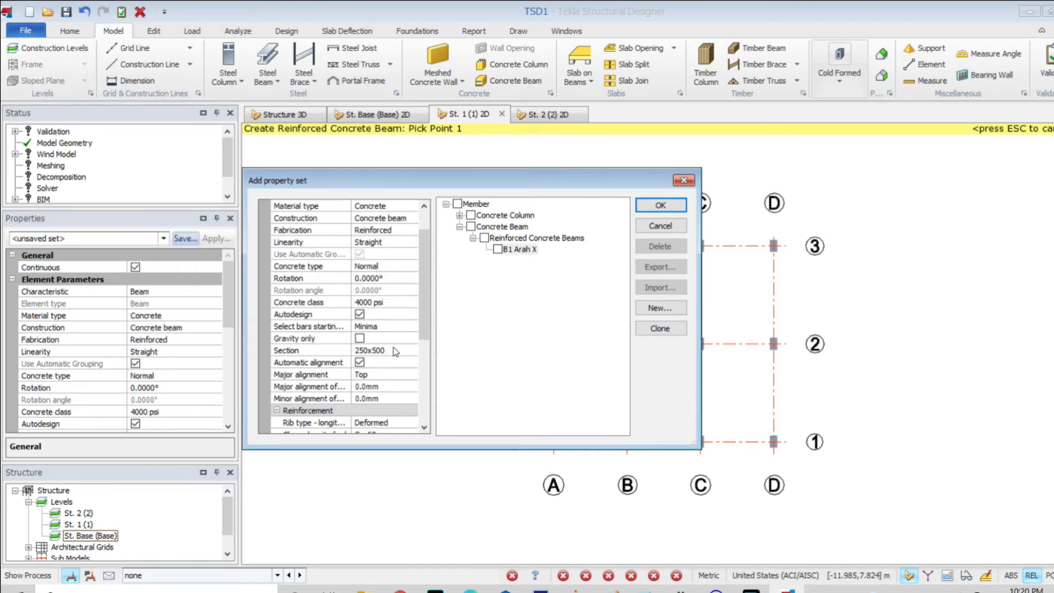
left_click_drag(427, 309, 429, 344)
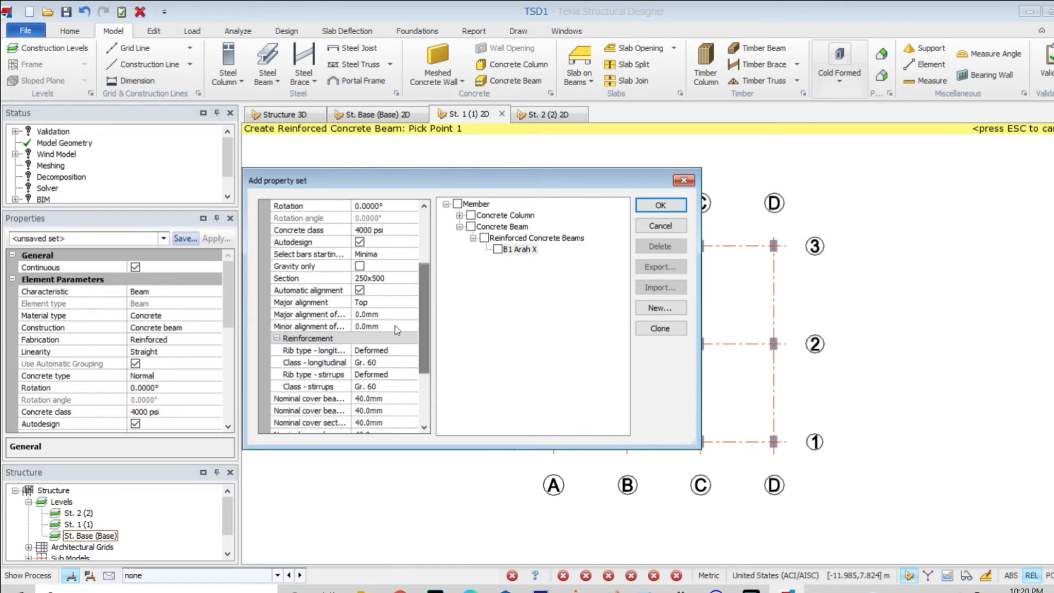
left_click(359, 289)
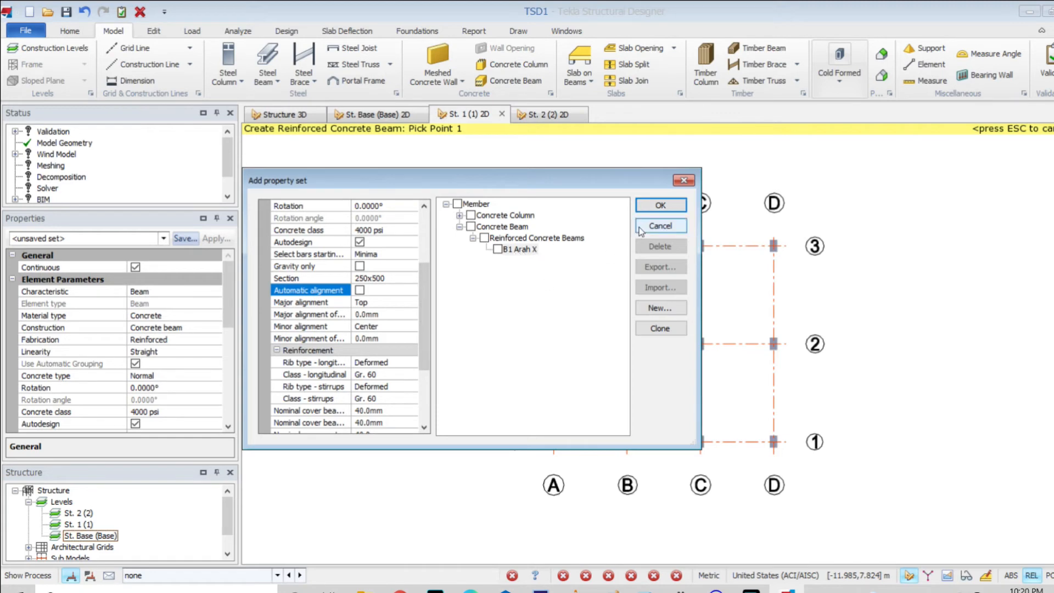
left_click_drag(427, 322, 409, 221)
left_click(643, 206)
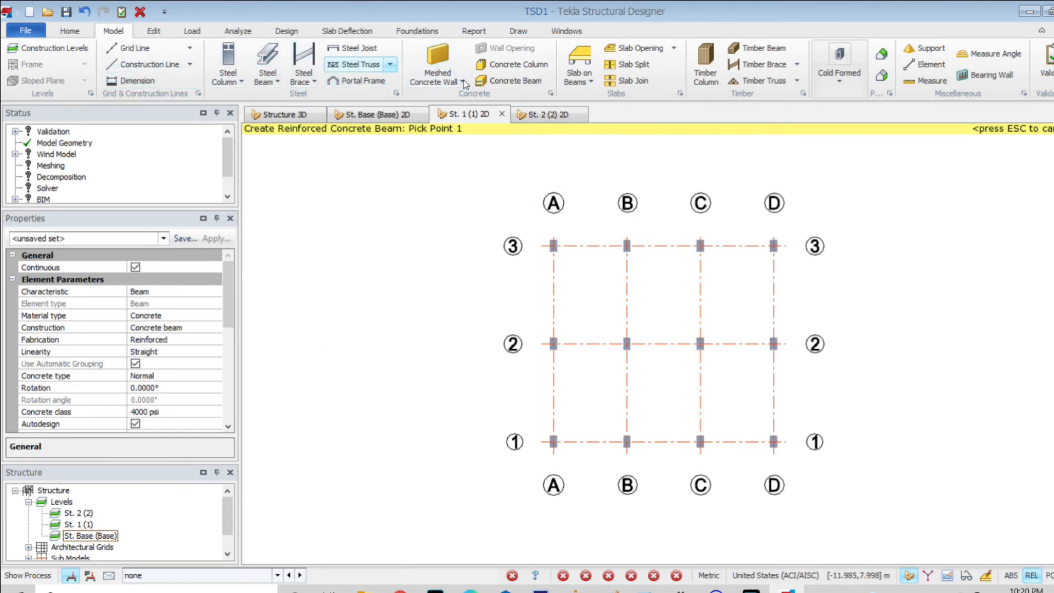
- Add a second beam property set named B1 Arah Y and turn off its automatic alignment
left_click(186, 240)
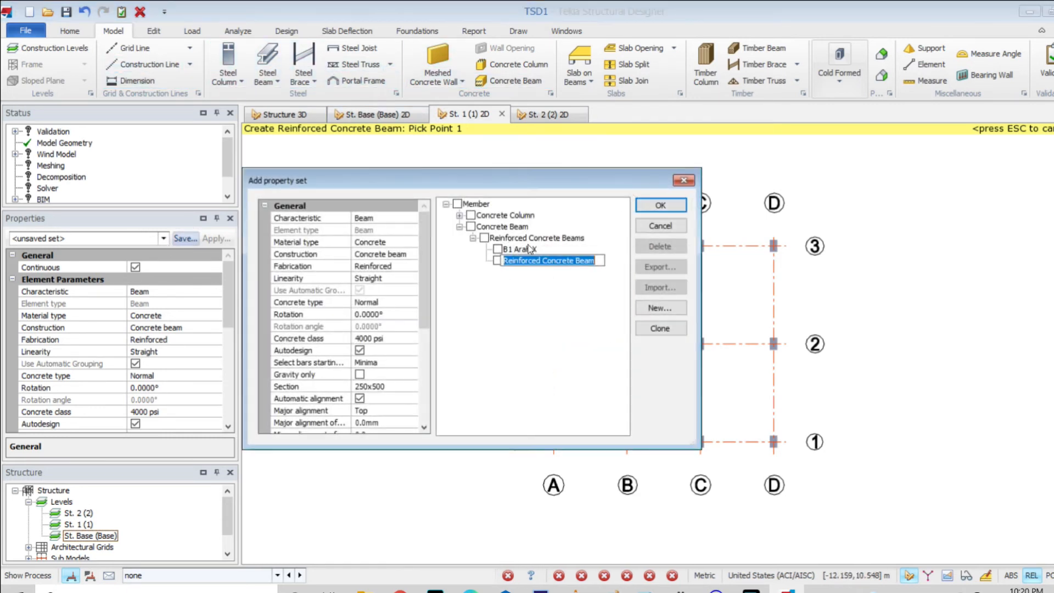
type("B1 Arah Y")
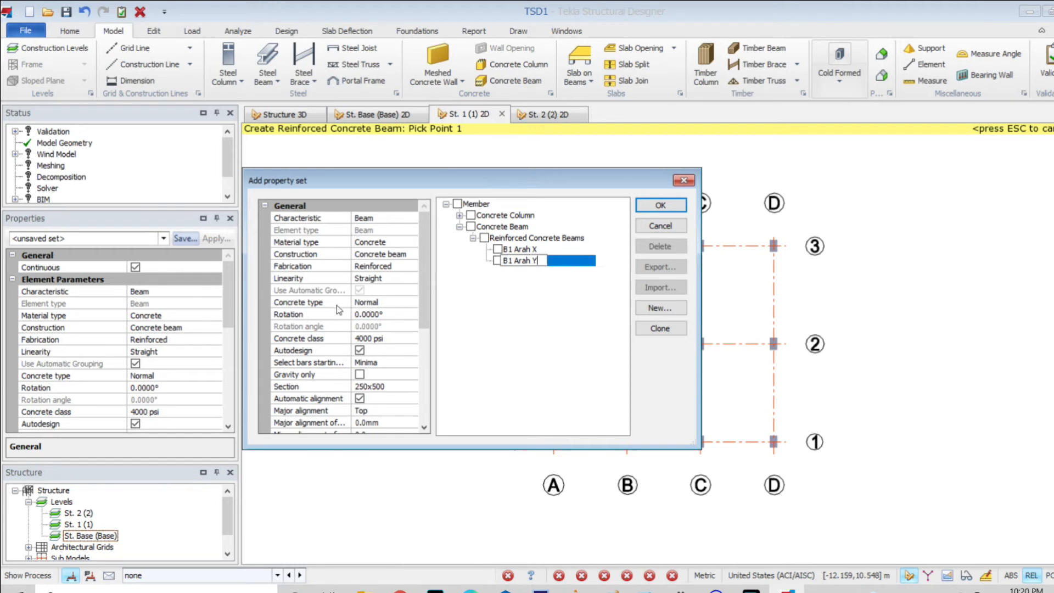
left_click(347, 400)
left_click(359, 398)
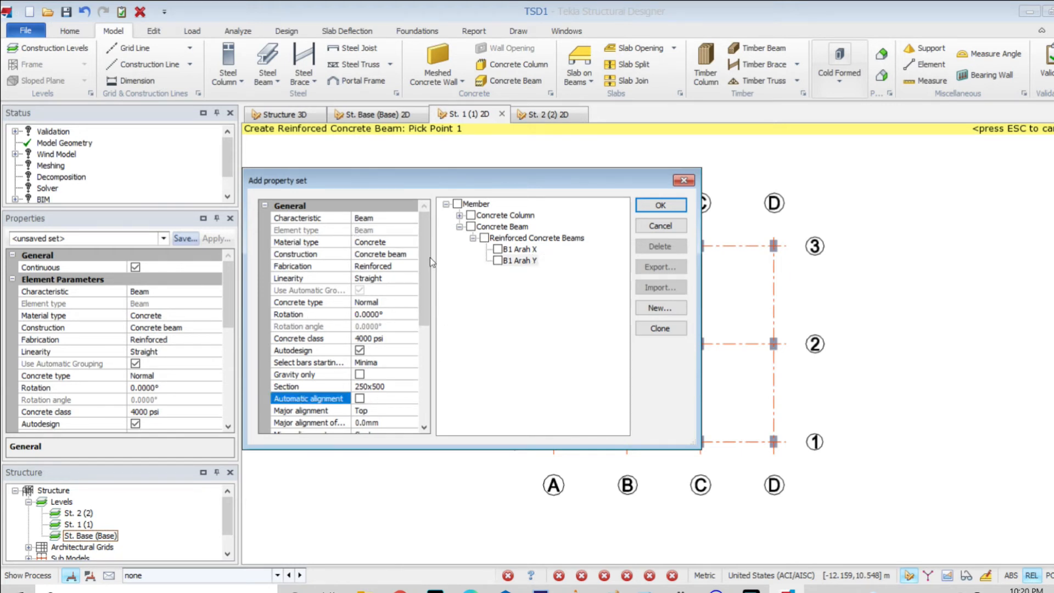
- Include B1 Arah Y in the seismic force resisting system with direction Dir2 and type Special moment frame, and save the set
scroll(379, 402, "down", 5)
left_click(359, 409)
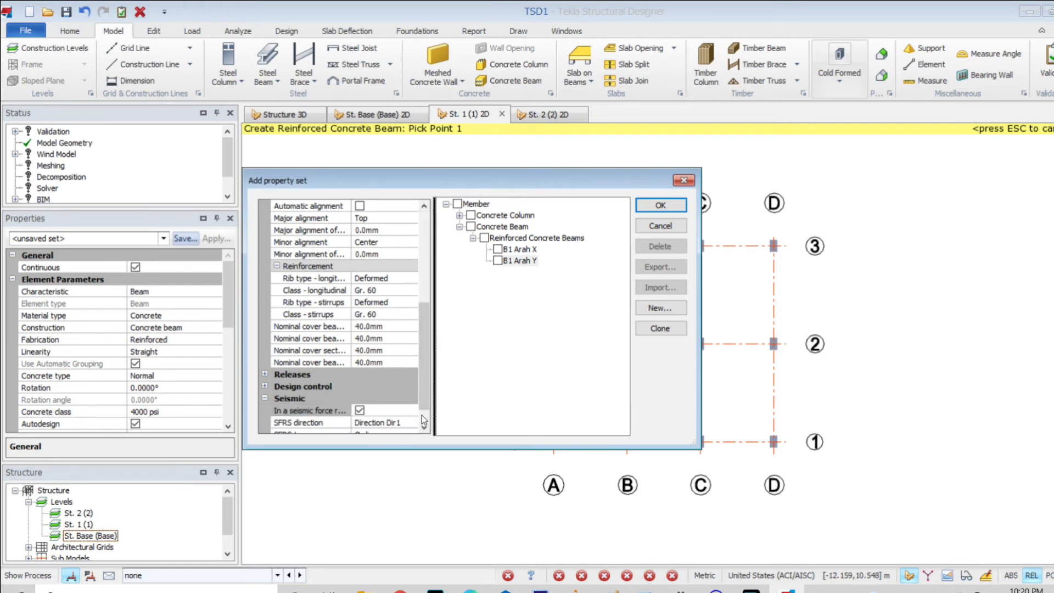
scroll(420, 397, "down", 1)
left_click(412, 389)
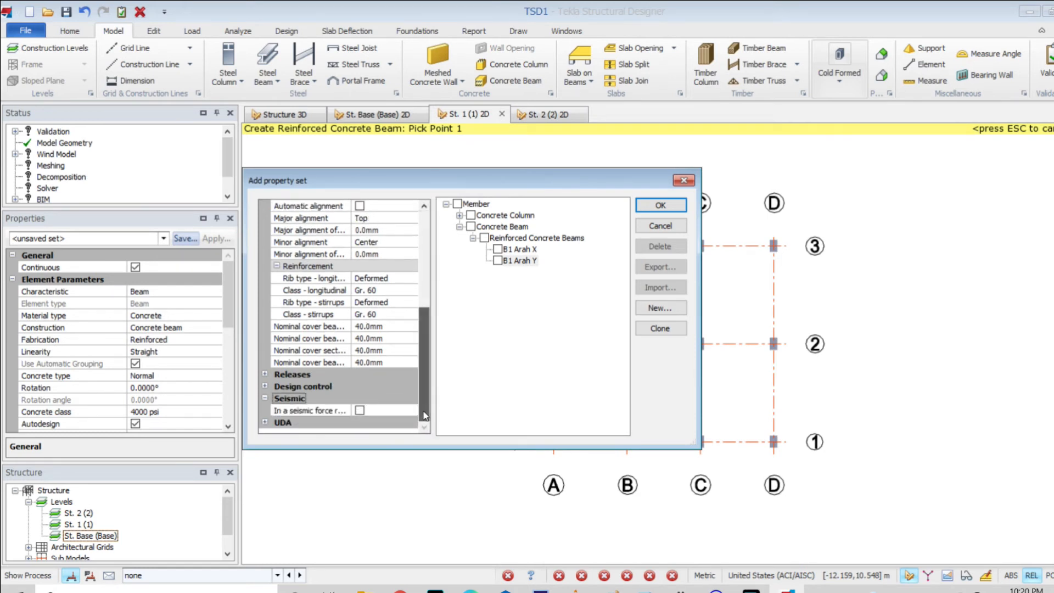
left_click(360, 410)
left_click(411, 422)
left_click(403, 443)
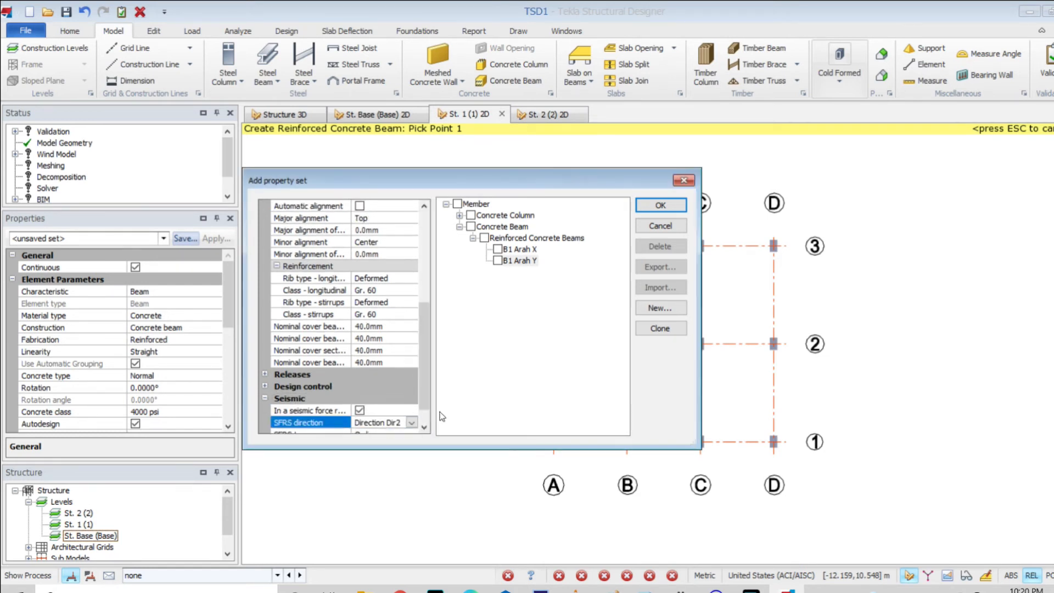
scroll(426, 378, "down", 1)
left_click(409, 410)
left_click(411, 410)
left_click(375, 423)
left_click(653, 205)
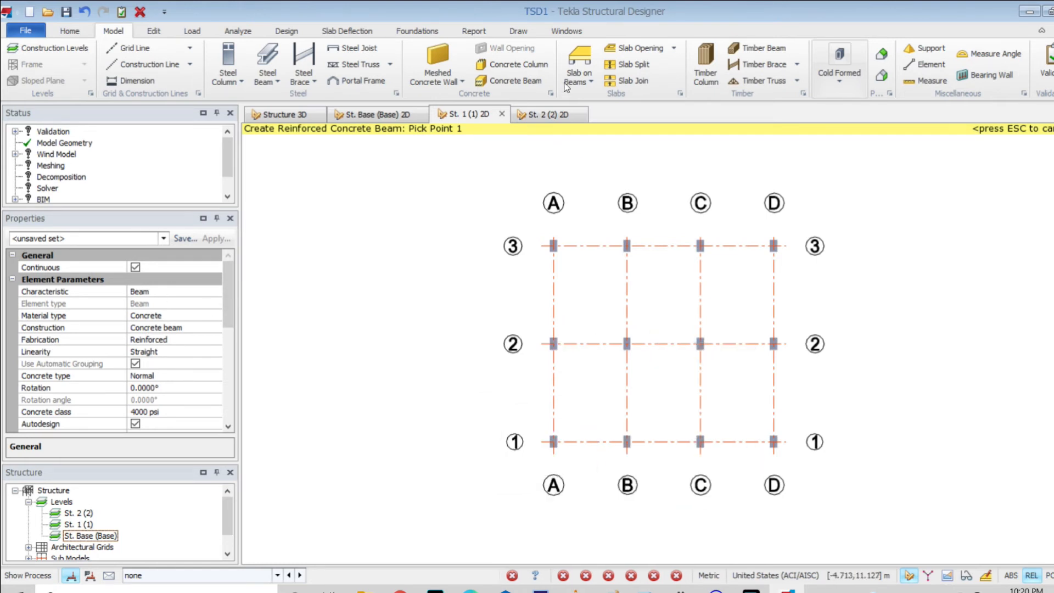
- Create a continuous B1 Arah X concrete beam along grid line 1, through the columns from A to D
left_click(505, 81)
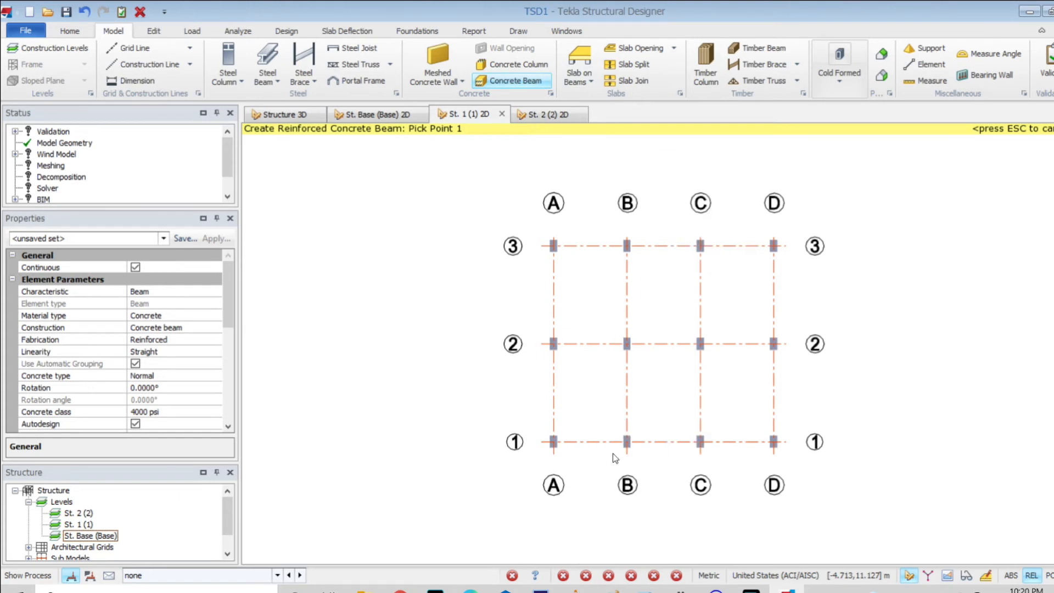
scroll(603, 467, "up", 3)
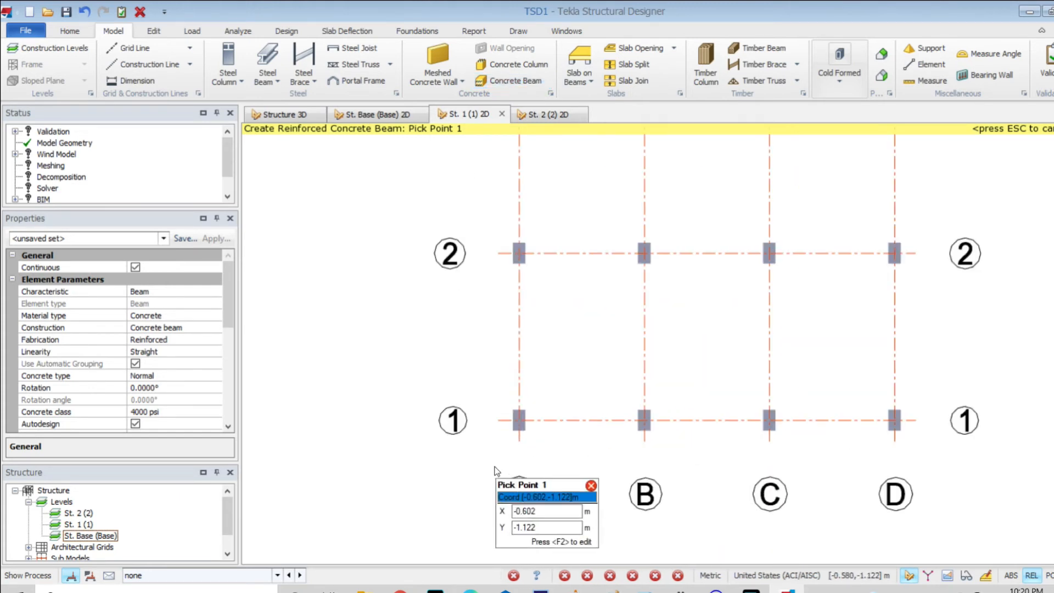
scroll(593, 458, "up", 1)
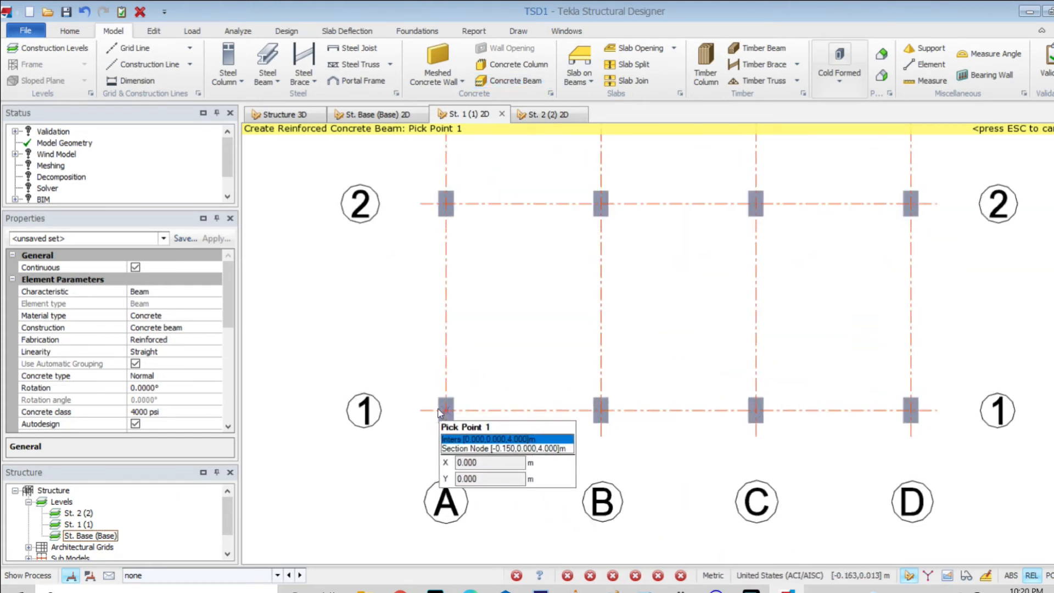
mouse_move(230, 301)
left_mouse_down()
mouse_move(233, 361)
mouse_move(230, 299)
left_mouse_up()
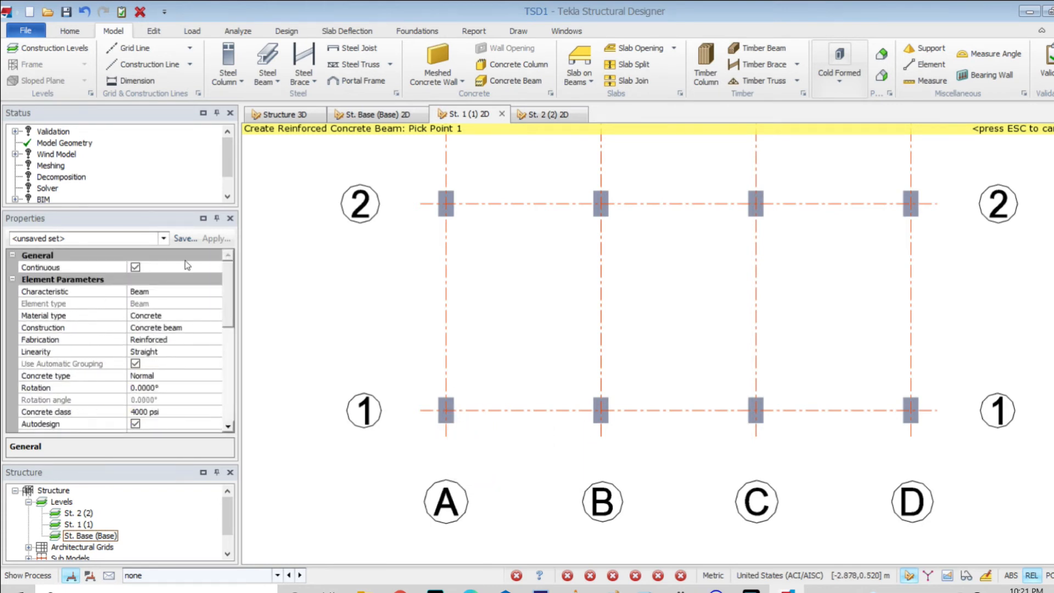
left_click(164, 239)
left_click(96, 263)
scroll(307, 307, "down", 3)
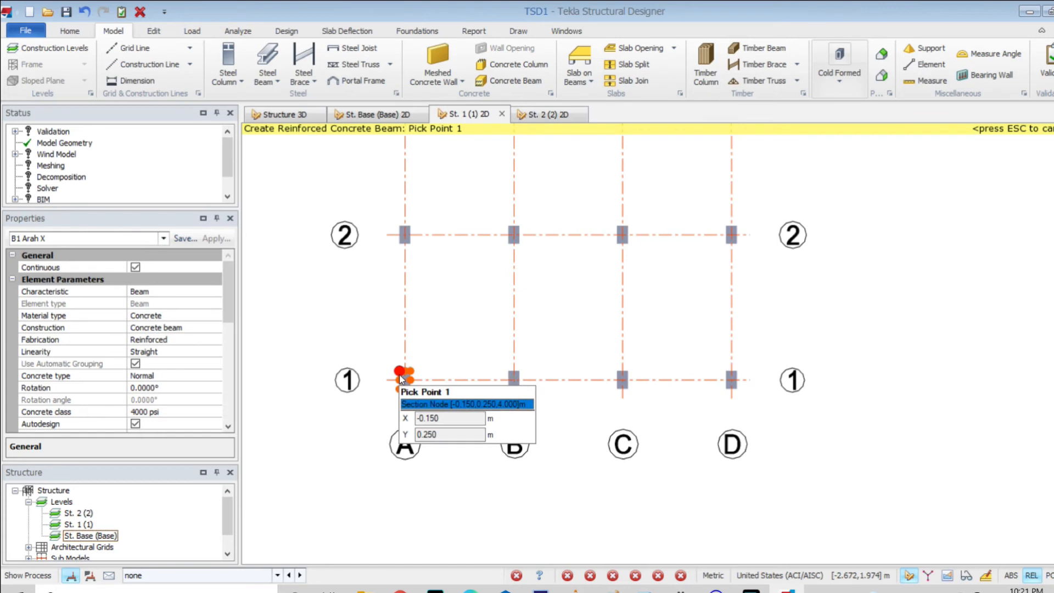
left_click(404, 379)
left_click(513, 380)
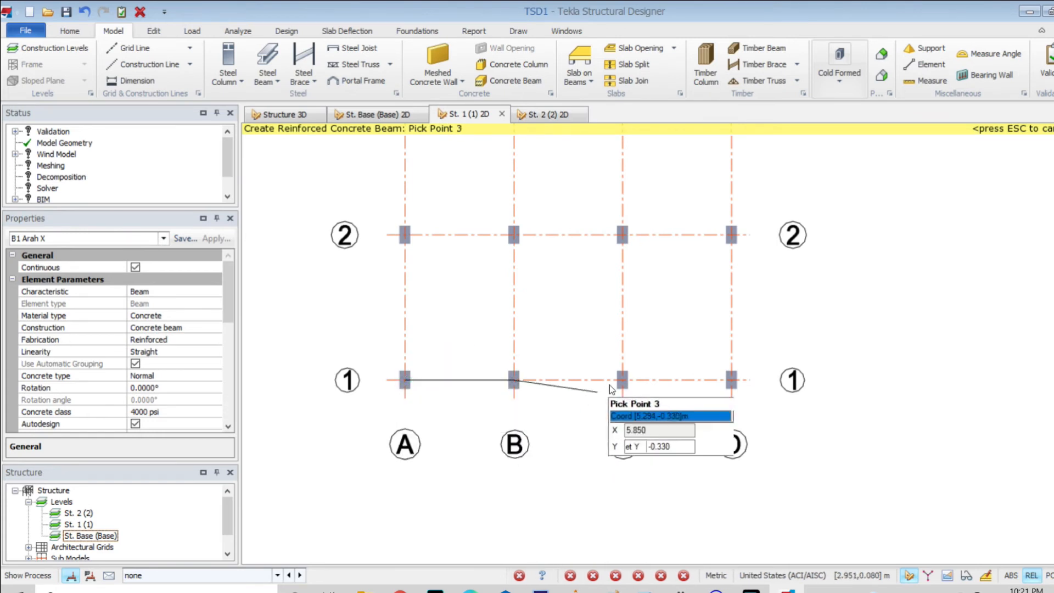
left_click(621, 379)
left_click(730, 379)
right_click(827, 275)
- Create continuous B1 Arah X beams along grid lines 2 and 3, through the columns from A to D
scroll(599, 457, "down", 4)
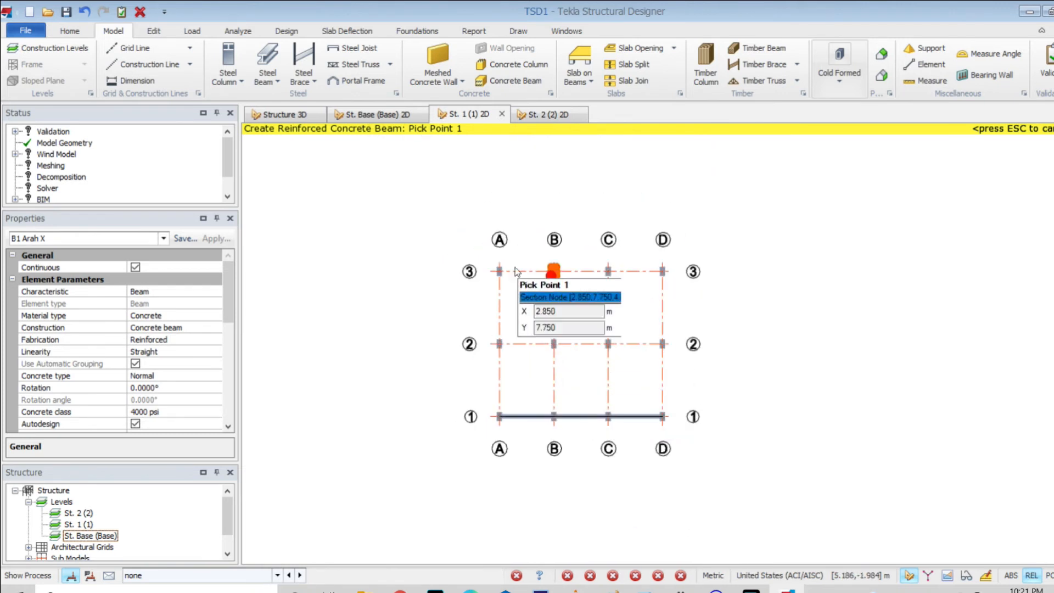
scroll(529, 270, "up", 3)
left_click(495, 383)
left_click(576, 384)
left_click(660, 384)
left_click(742, 384)
right_click(872, 246)
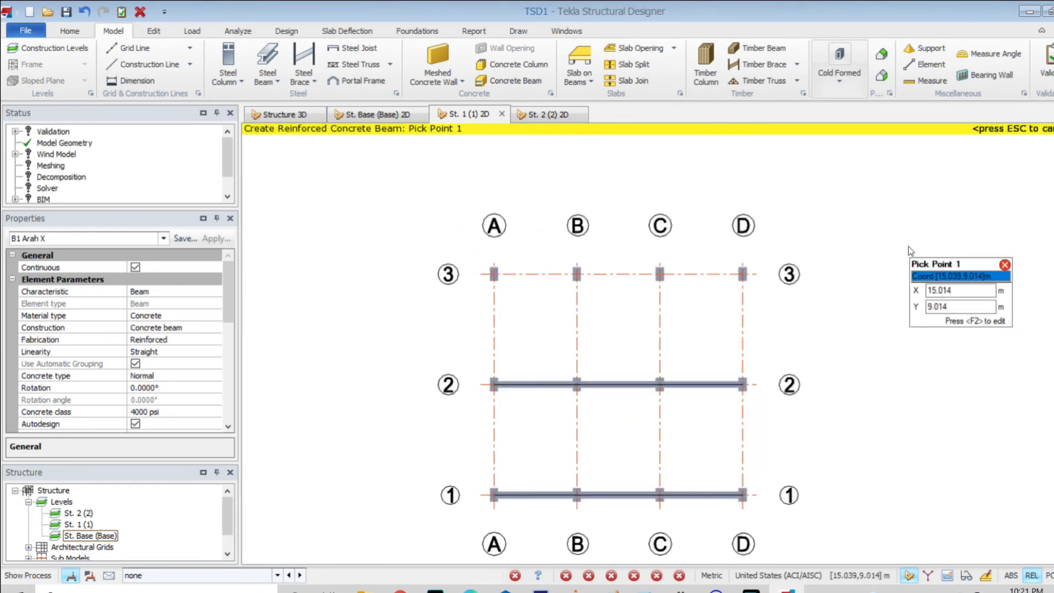
left_click(494, 273)
left_click(576, 273)
left_click(659, 273)
left_click(741, 273)
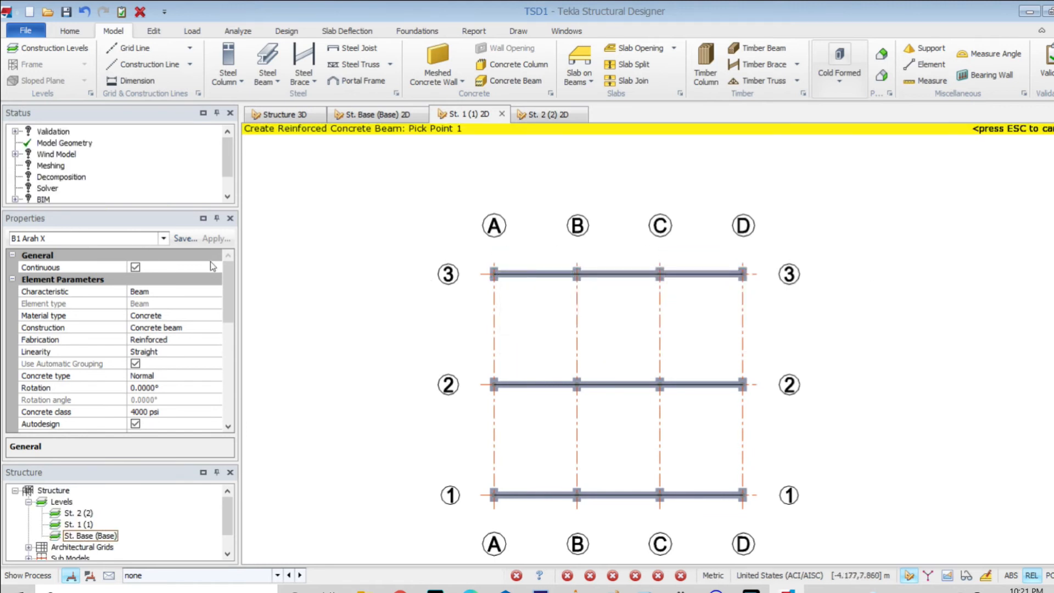
- Create a continuous concrete beam along grid line A from 3 to 1 using the B1 Arah Y property set
left_click(158, 242)
left_click(137, 273)
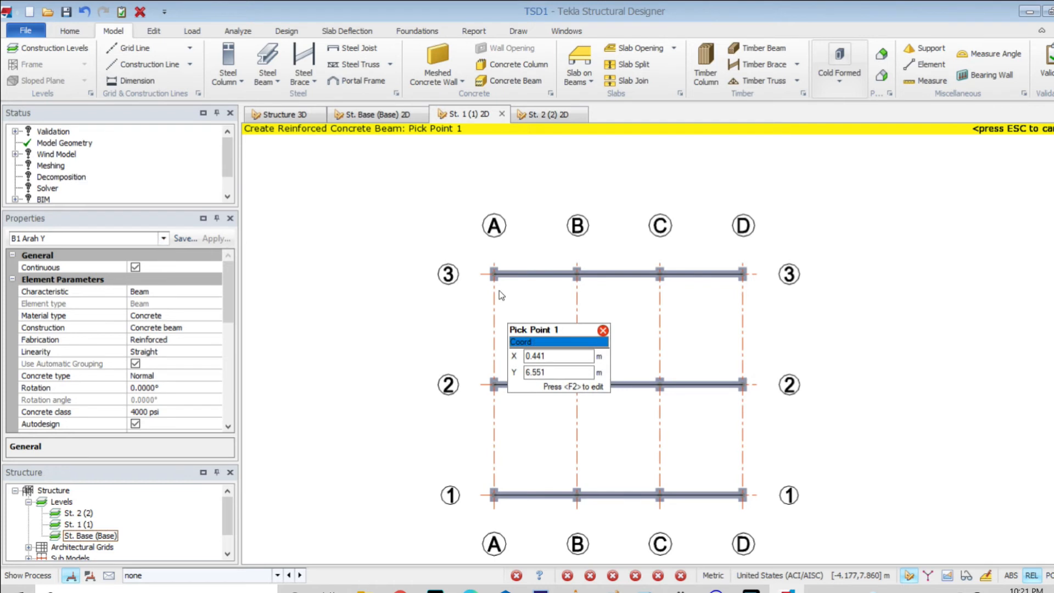
scroll(480, 336, "down", 1)
scroll(481, 336, "up", 1)
left_click(494, 219)
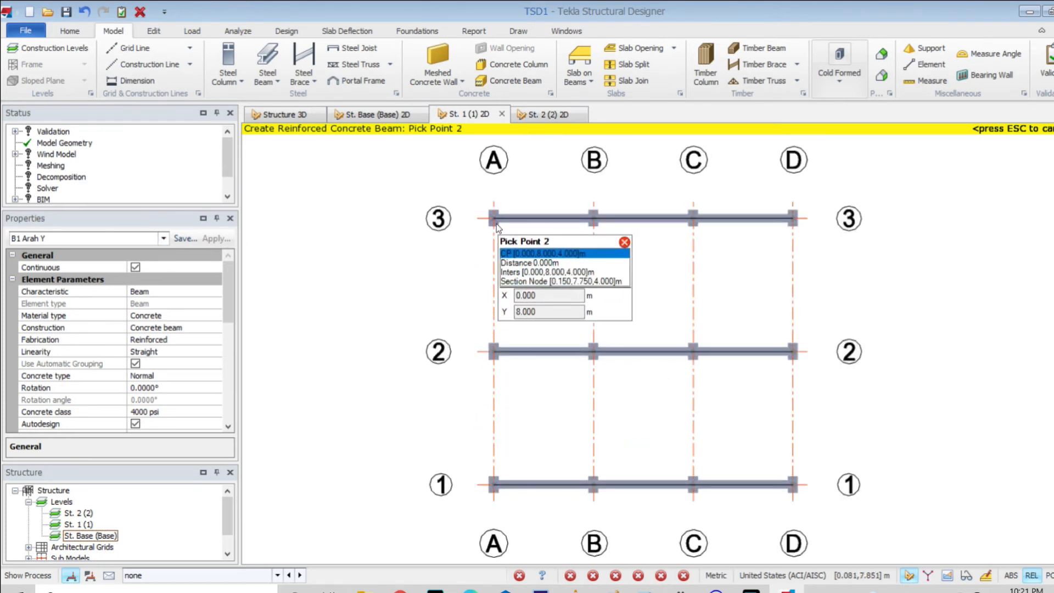
left_click(493, 350)
left_click(493, 483)
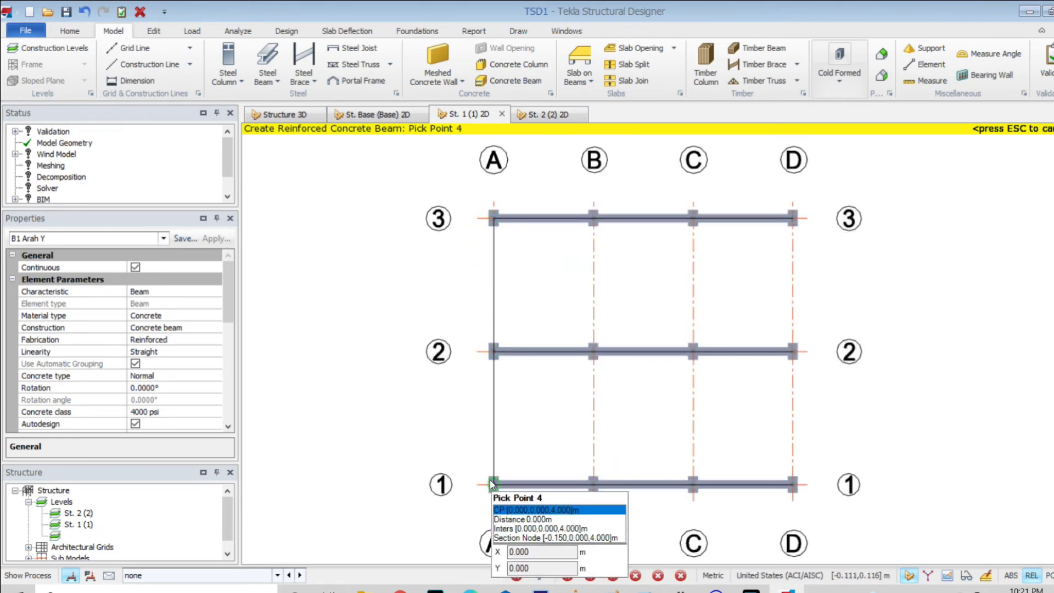
left_click(493, 483)
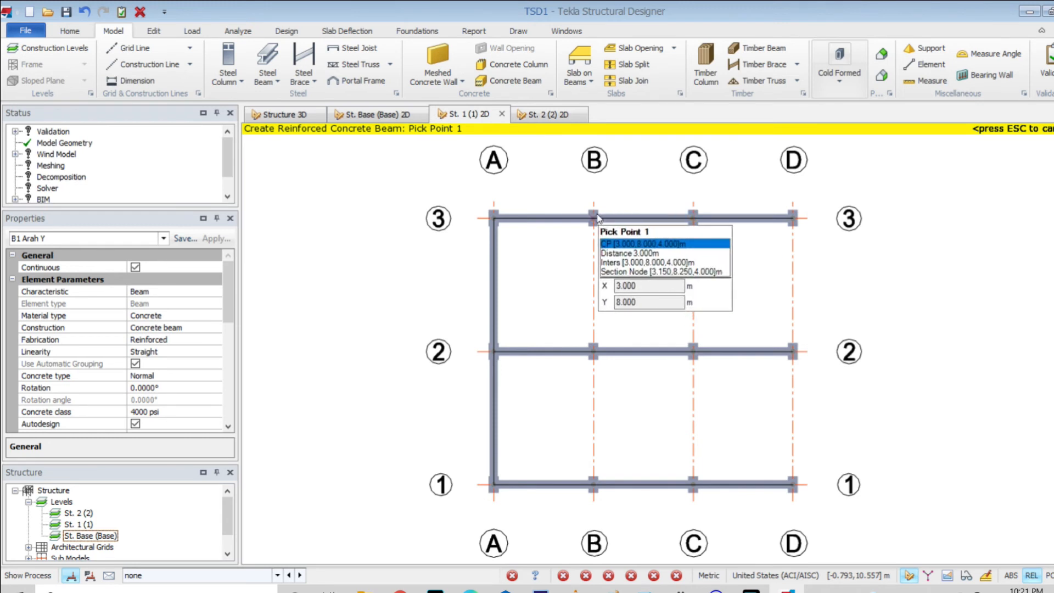
- Create continuous B1 Arah Y beams along grid lines B, C and D, each running from grid line 3 to 1
left_click(594, 217)
left_click(592, 351)
left_click(590, 477)
left_click(590, 477)
left_click(693, 218)
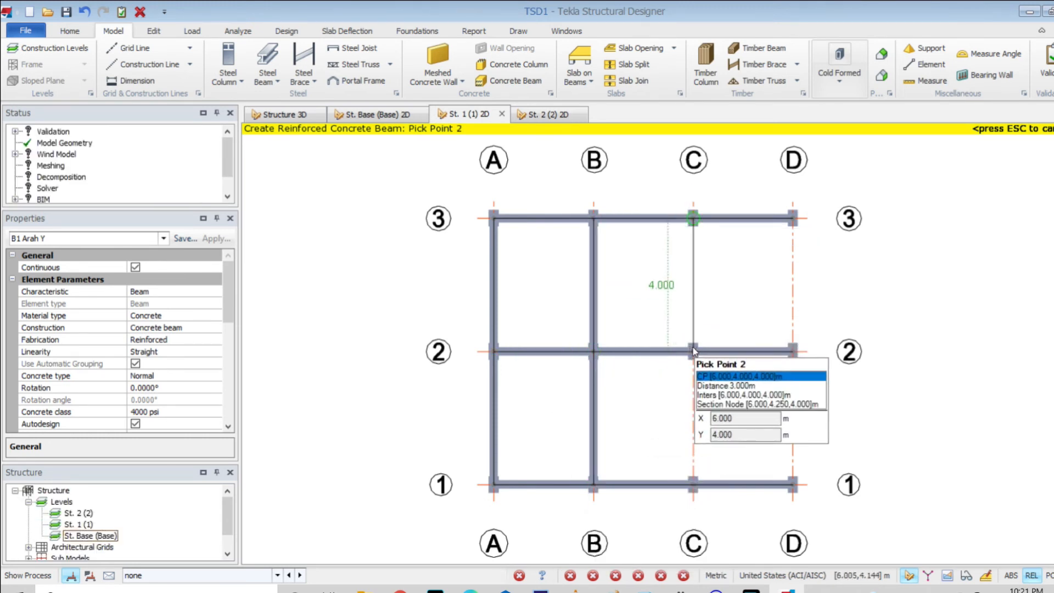
left_click(692, 351)
left_click(694, 482)
left_click(695, 481)
left_click(792, 218)
left_click(792, 351)
double_click(793, 483)
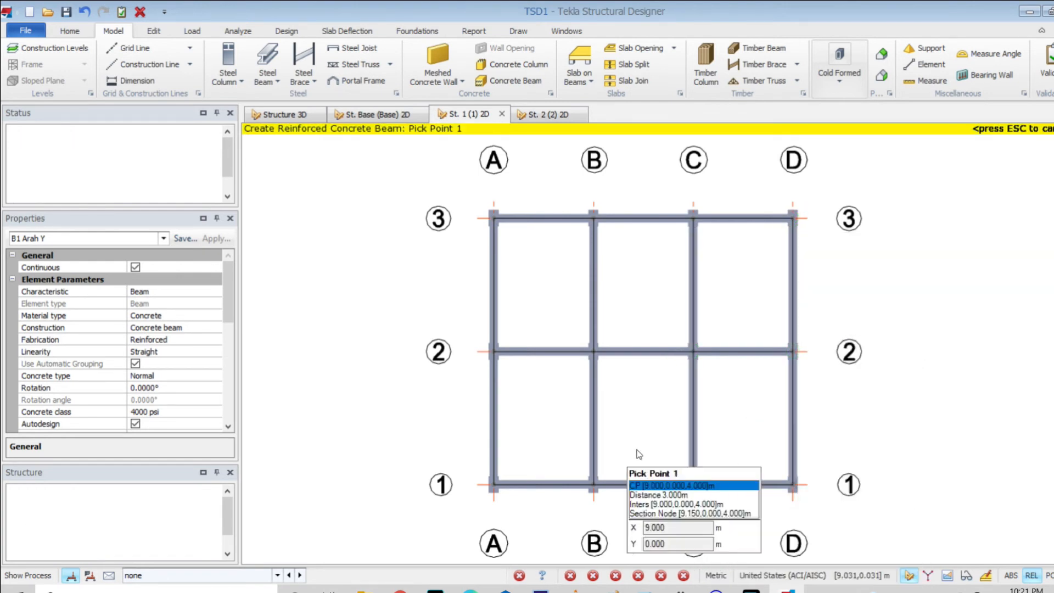
- Switch to the Structure 3D view, set the source of construction level 2 to level 1, and check the frame in 3D
left_click(284, 114)
mouse_move(599, 261)
middle_click_drag(599, 261, 827, 297)
mouse_move(643, 265)
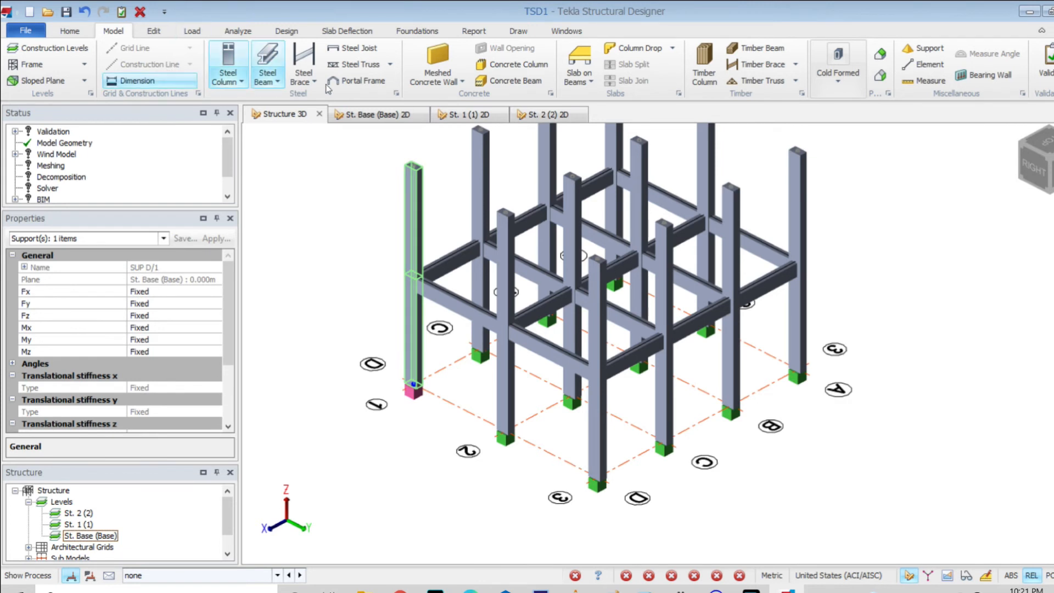
left_click(48, 48)
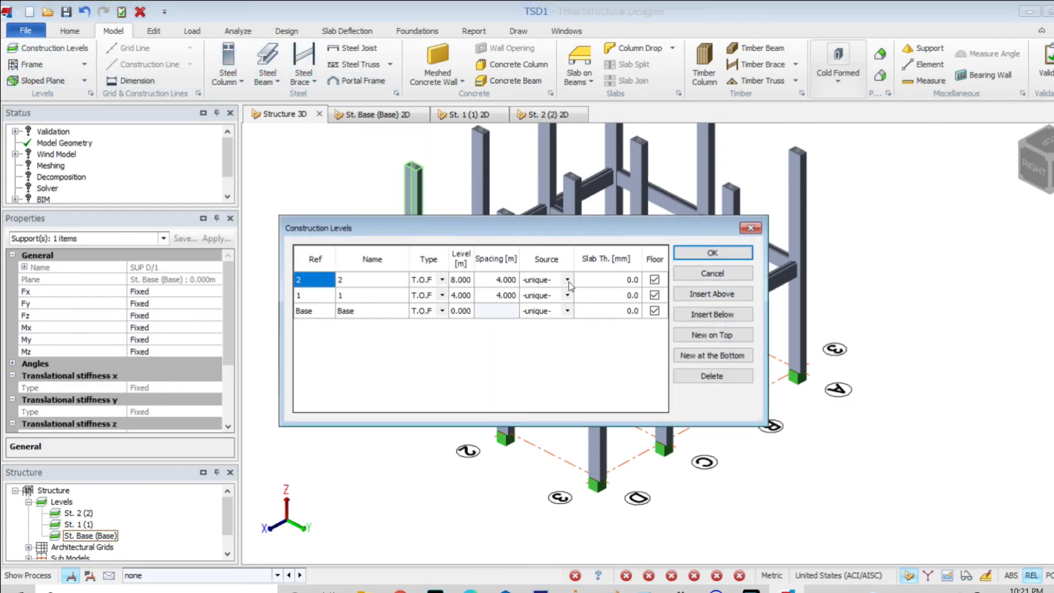
left_click(567, 280)
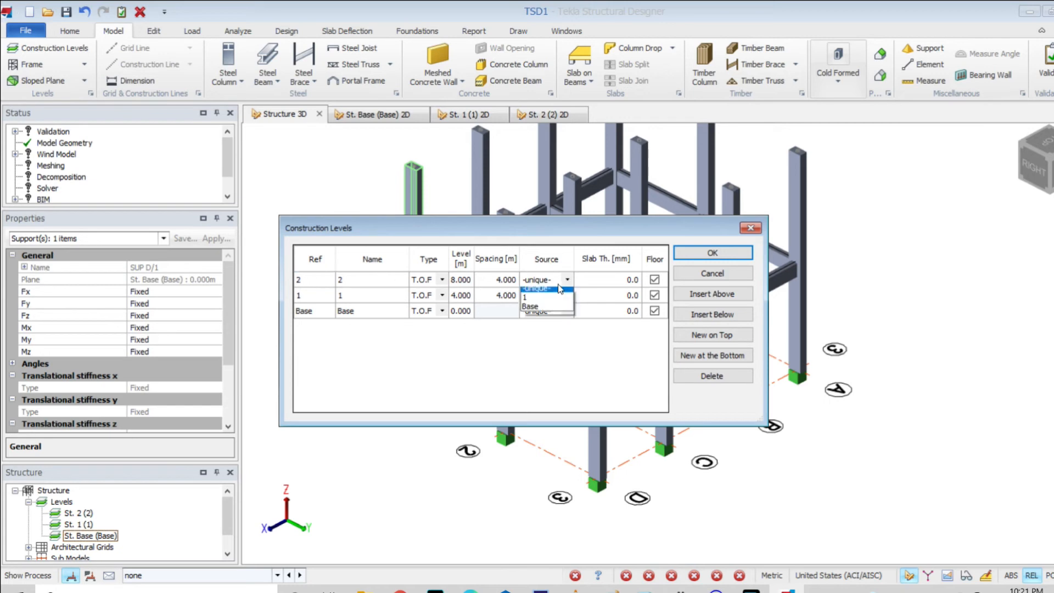
left_click(535, 299)
left_click(712, 253)
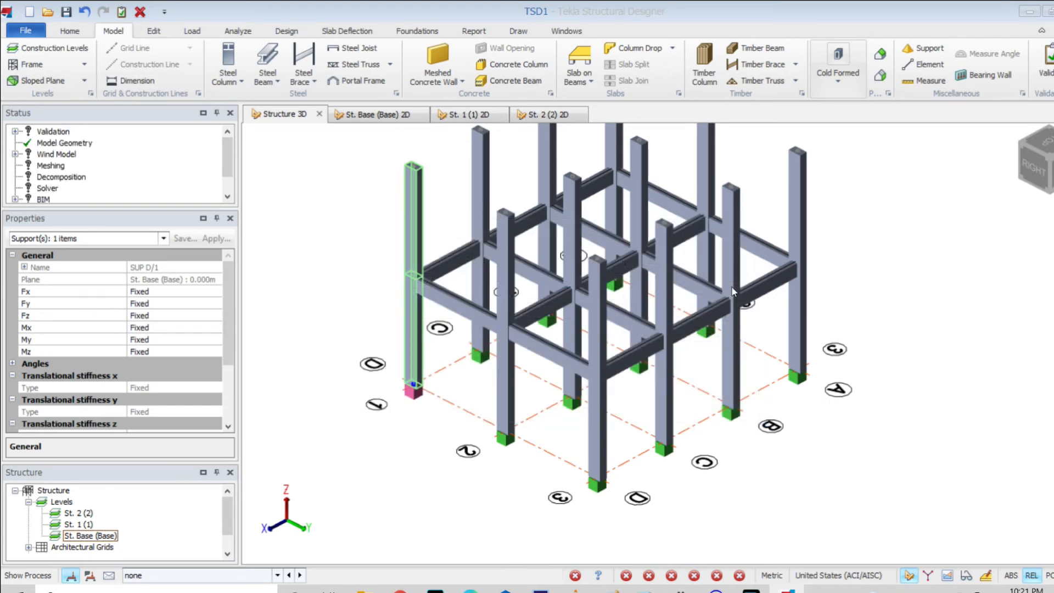
scroll(732, 288, "up", 2)
scroll(560, 241, "up", 4)
scroll(522, 230, "down", 8)
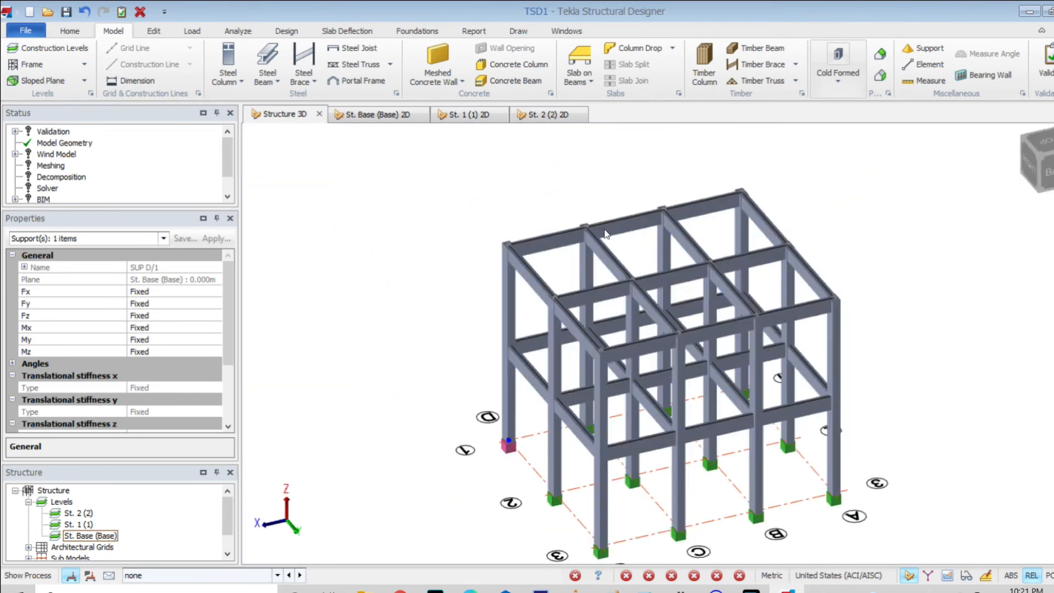
right_click_drag(604, 230, 596, 228)
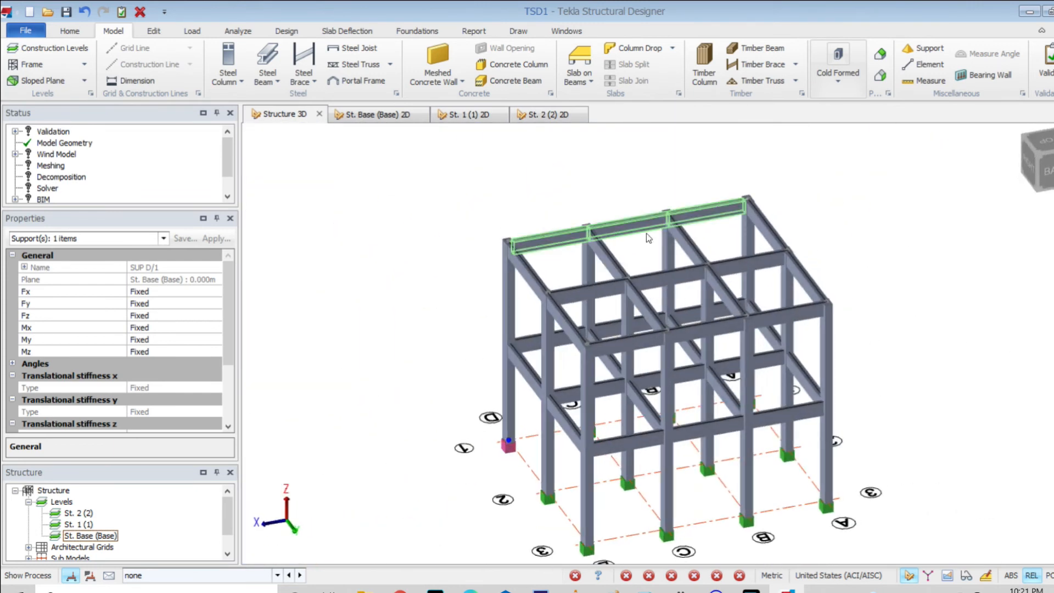
- Review the construction level settings without changing them and inspect the concrete frame in 3D
left_click(69, 49)
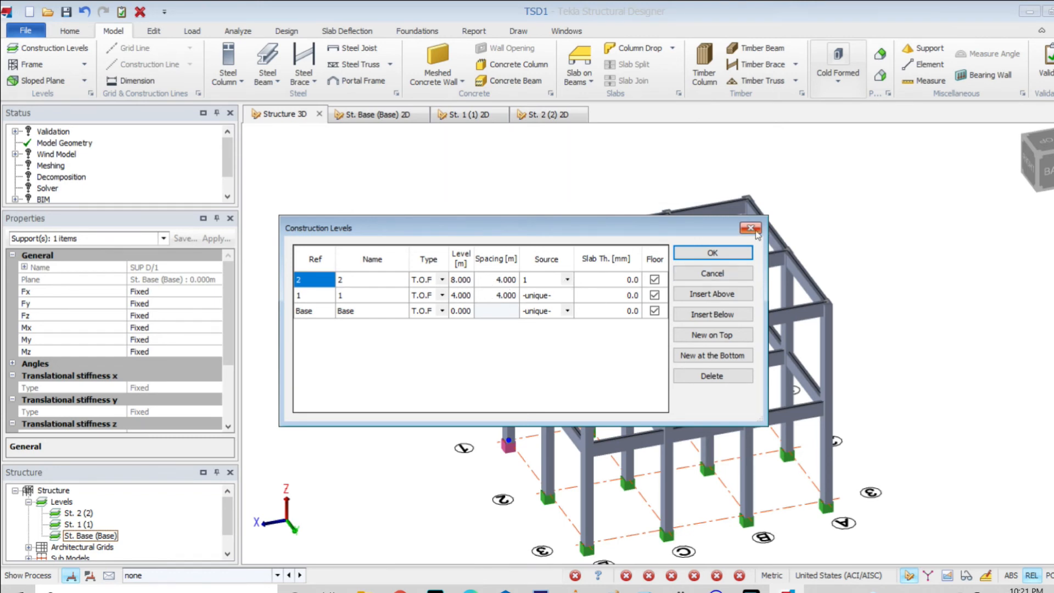
left_click(750, 228)
scroll(839, 334, "up", 6)
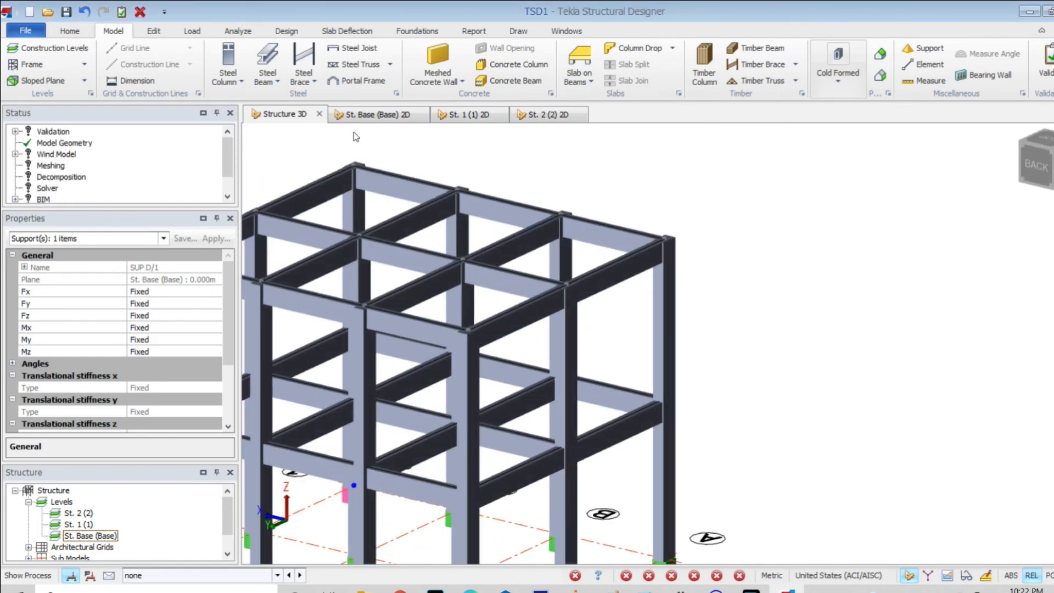
- Start a slab on beams in the St. 1 2D view and set its overall depth to 130 mm
left_click(494, 113)
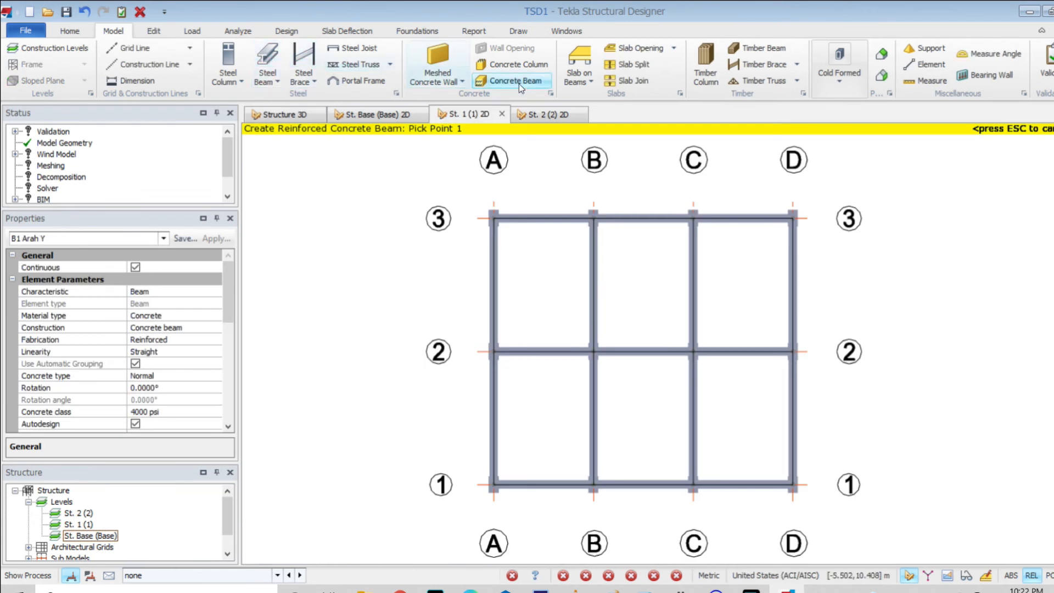
left_click(577, 55)
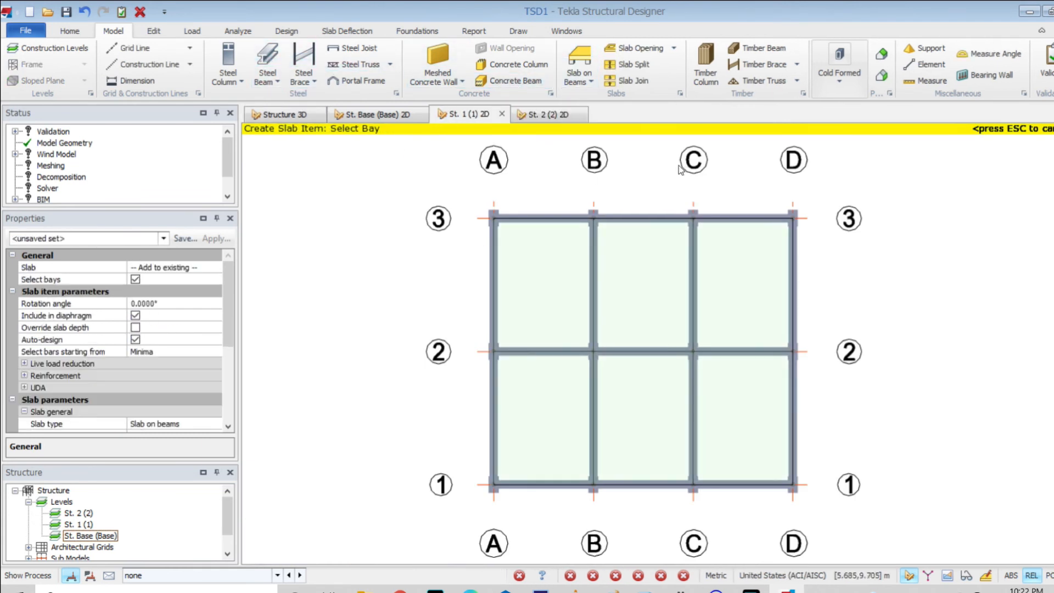
left_click(593, 82)
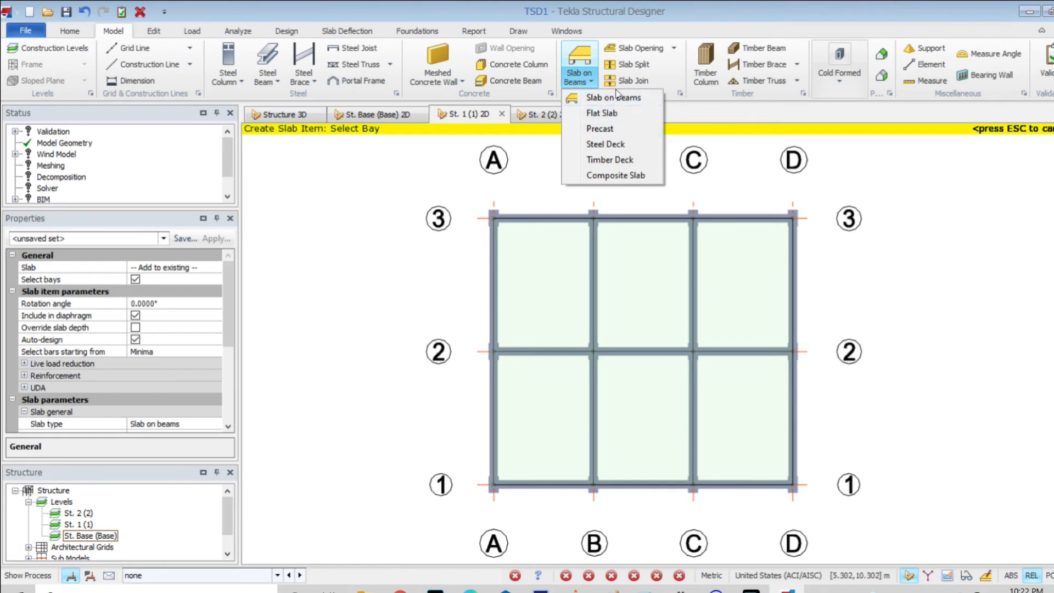
left_click(721, 189)
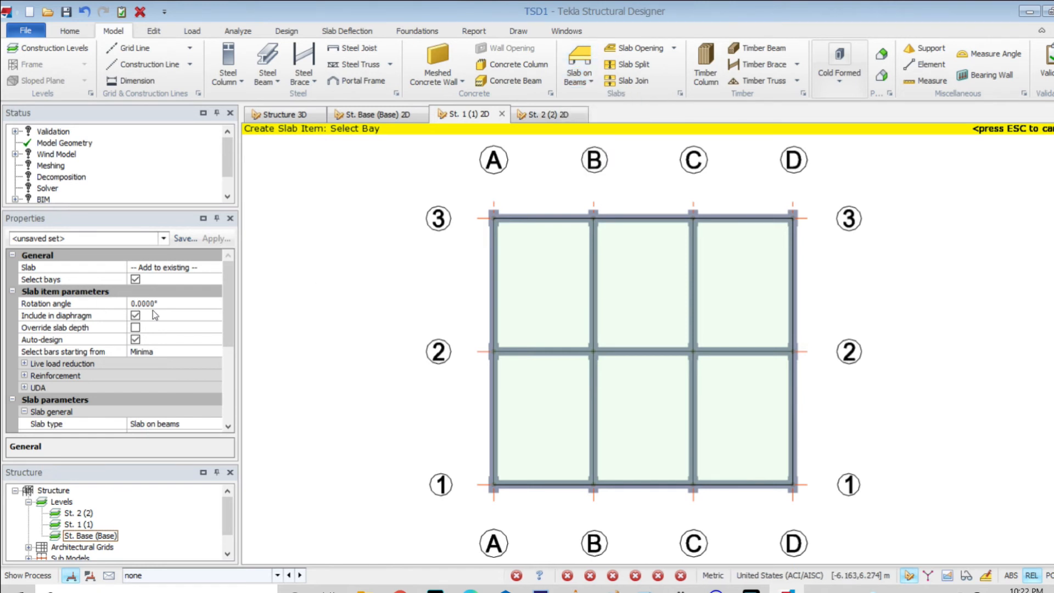
left_click_drag(227, 281, 226, 347)
left_click(143, 339)
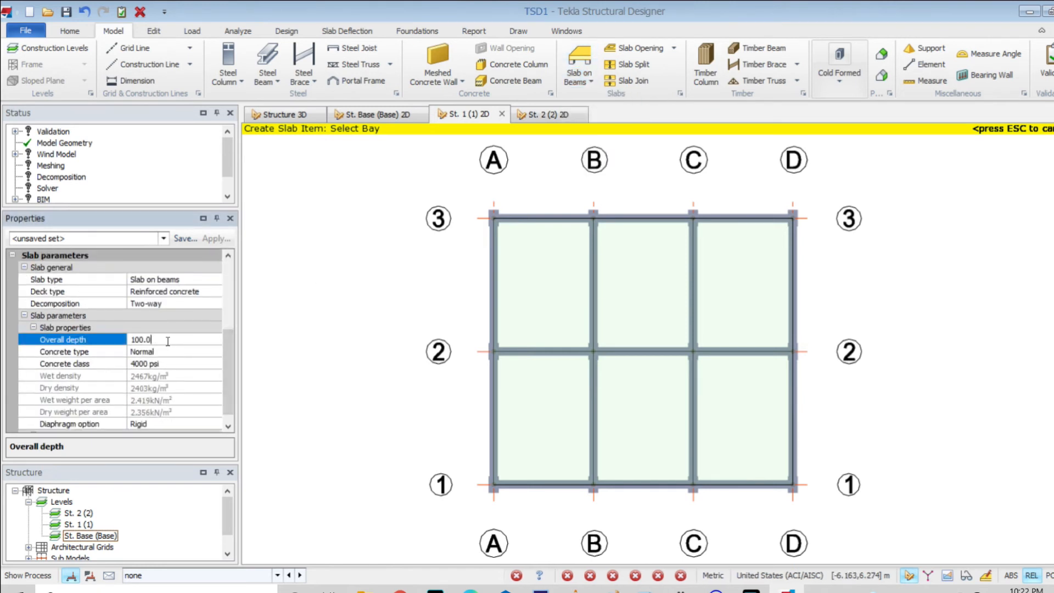
left_click(230, 319)
left_click_drag(230, 286, 230, 366)
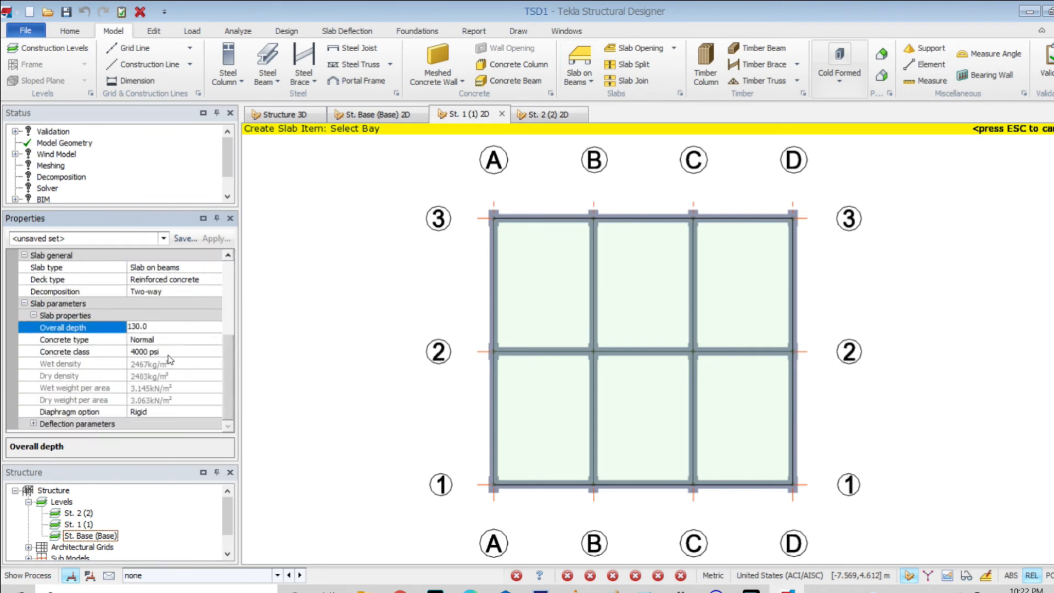
- Set the bar spacing of the slab's top reinforcement to 150 mm in both the outside and inside layers
mouse_move(229, 356)
left_mouse_down()
mouse_move(226, 345)
mouse_move(226, 356)
left_mouse_up()
mouse_move(229, 364)
left_mouse_down()
mouse_move(227, 288)
mouse_move(229, 368)
left_mouse_up()
left_click_drag(227, 366, 229, 341)
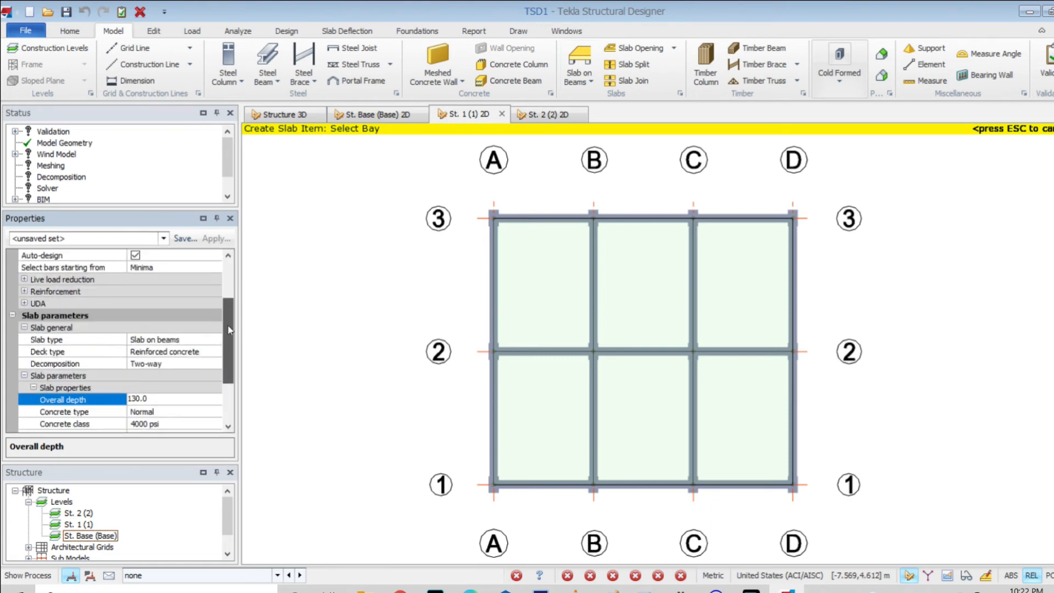
left_click_drag(227, 353, 235, 322)
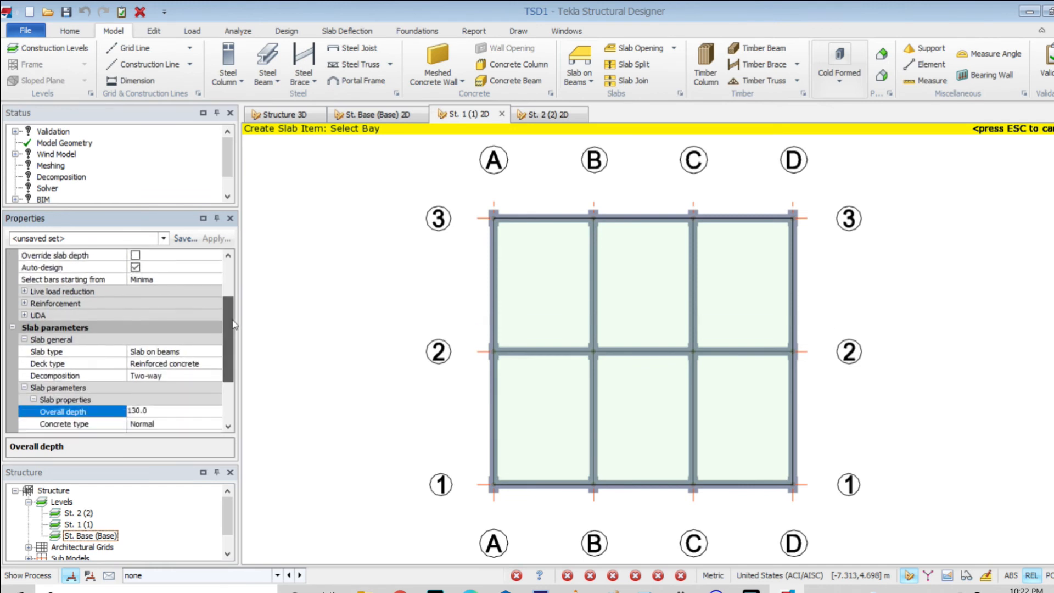
left_click(24, 303)
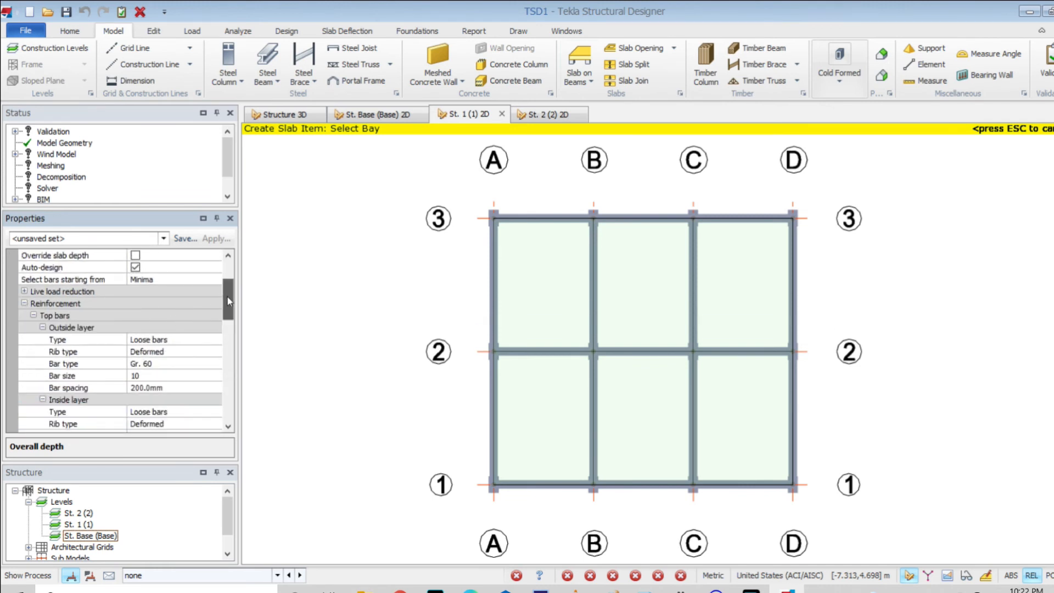
left_click_drag(227, 292, 226, 314)
left_click(169, 287)
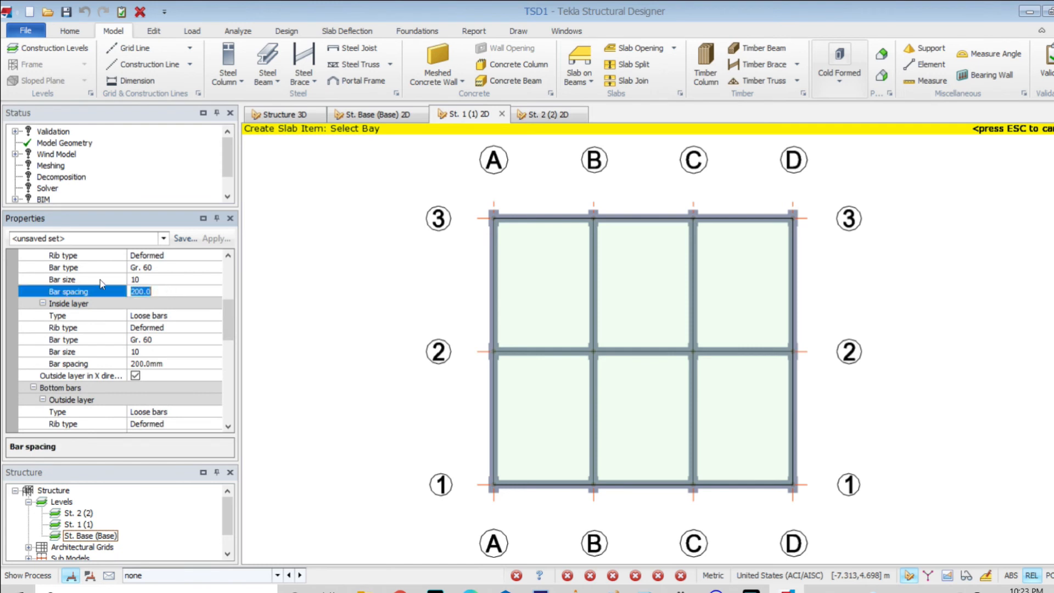
type("150")
left_click(170, 363)
type("150")
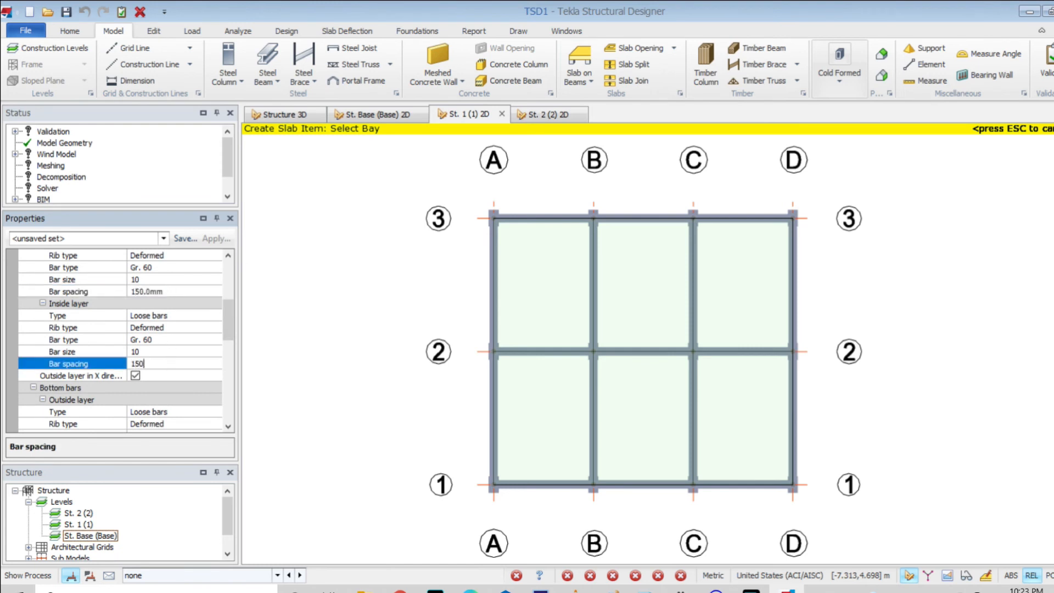
- Set the bar spacing of the slab's bottom reinforcement to 150 mm in both layers and check the concrete covers
scroll(254, 291, "down", 1)
left_click_drag(235, 312, 237, 344)
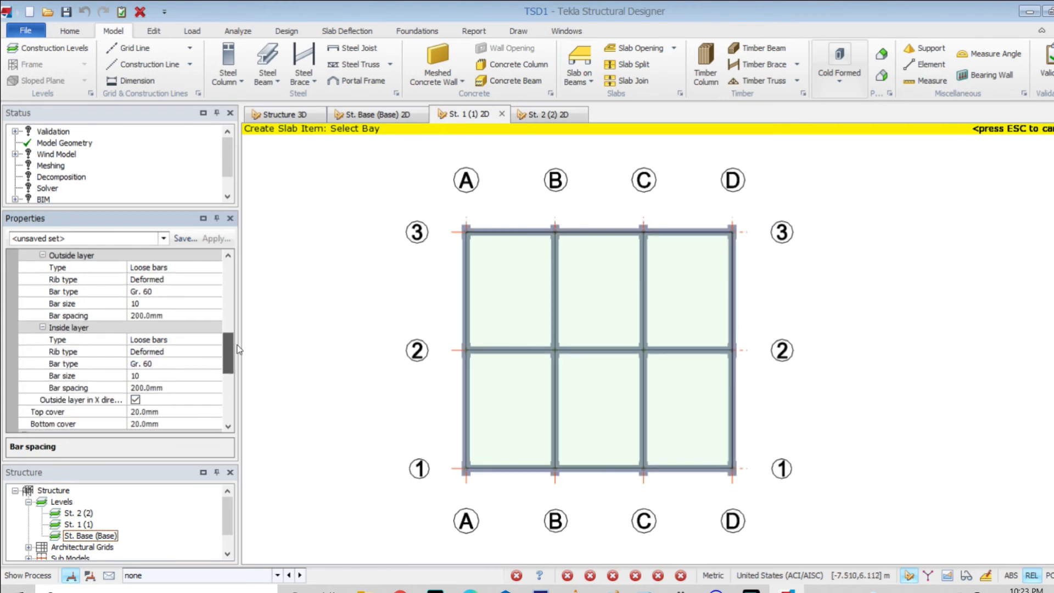
left_click(171, 314)
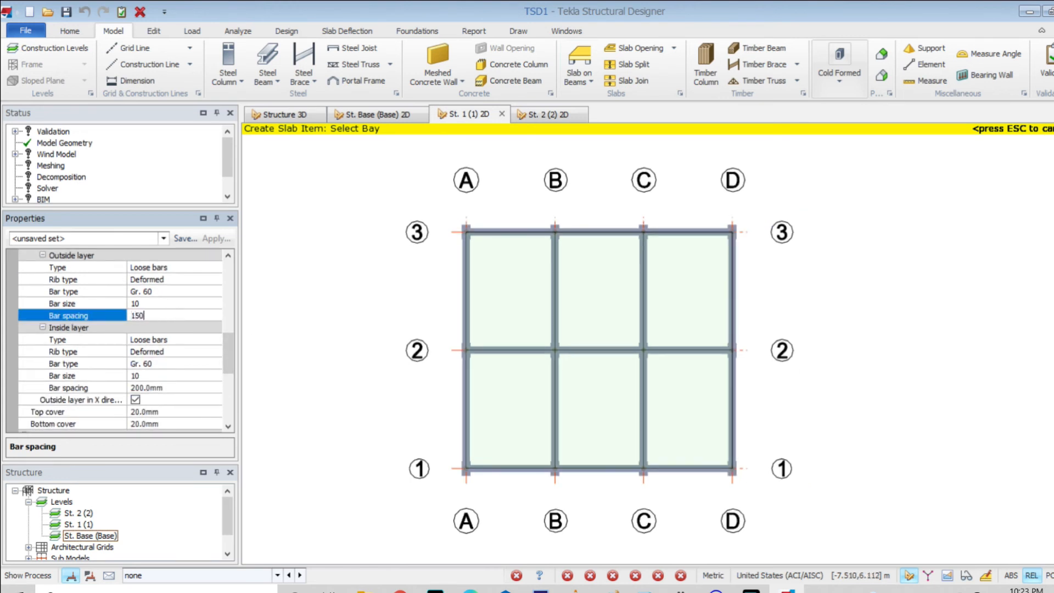
left_click(165, 387)
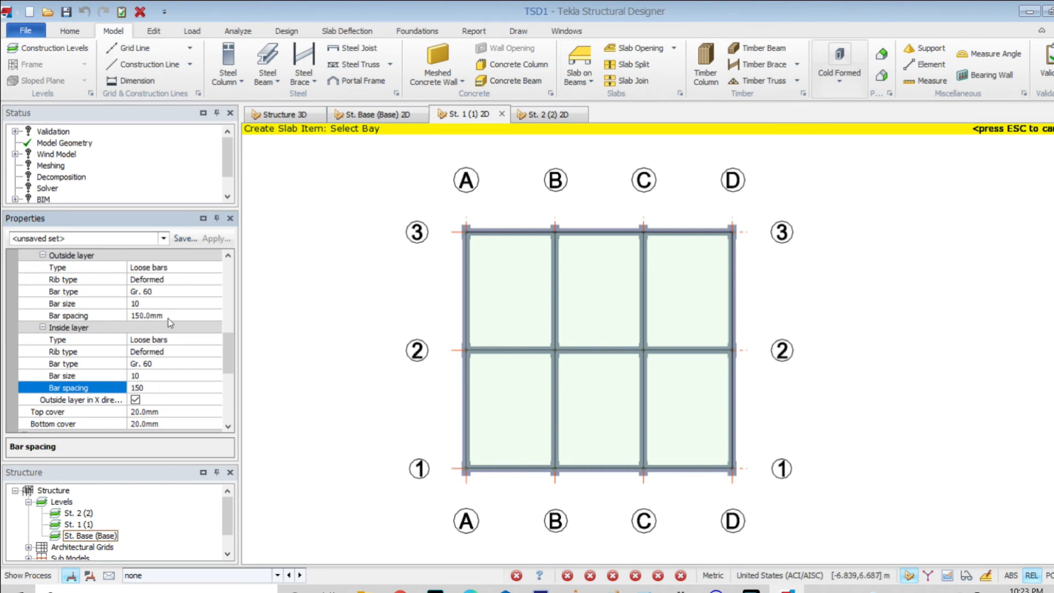
type("150")
left_click(212, 339)
left_click(215, 341)
left_click_drag(228, 344, 254, 353)
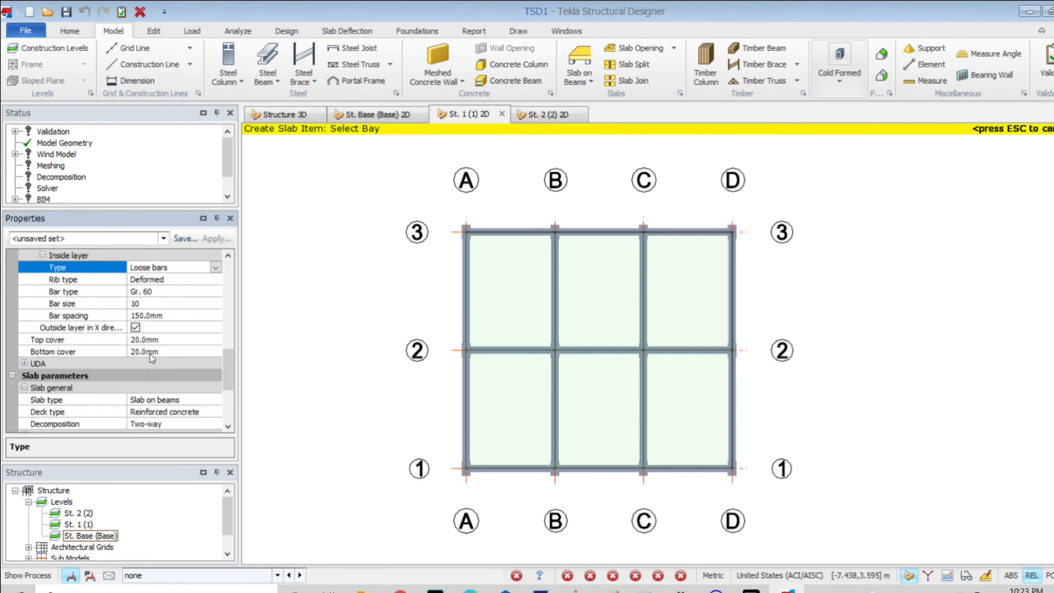
- Create slab items in all six bays of level 1 between grid lines A–D and 1–3
left_click(526, 277)
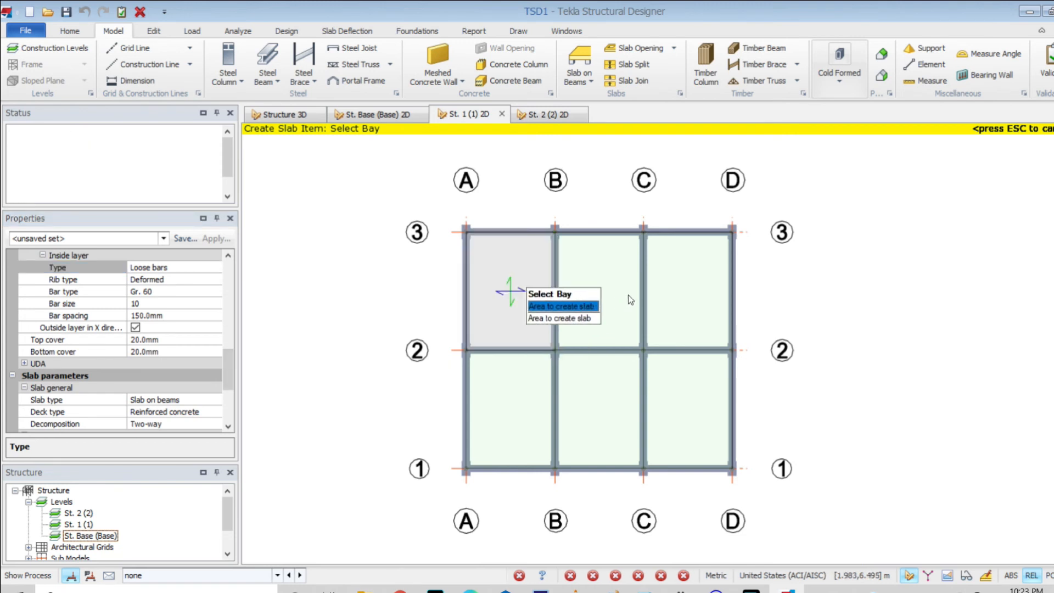
left_click(636, 295)
left_click(692, 290)
left_click(691, 409)
left_click(598, 408)
left_click(527, 408)
- Check the slabs in the St. 2 2D plan and in the Structure 3D view
left_click(556, 116)
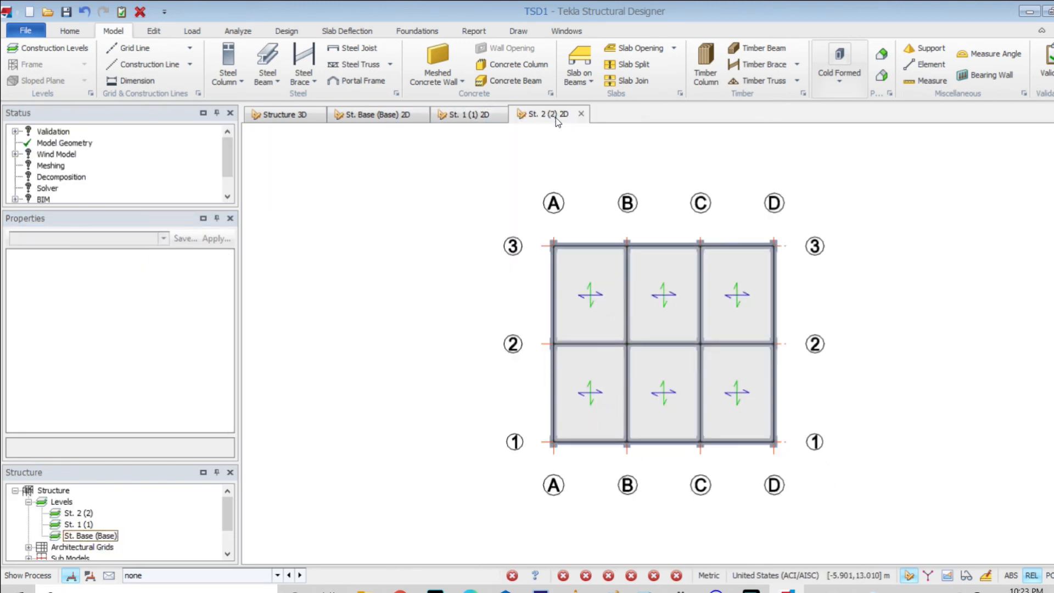
left_click(324, 117)
scroll(624, 300, "down", 5)
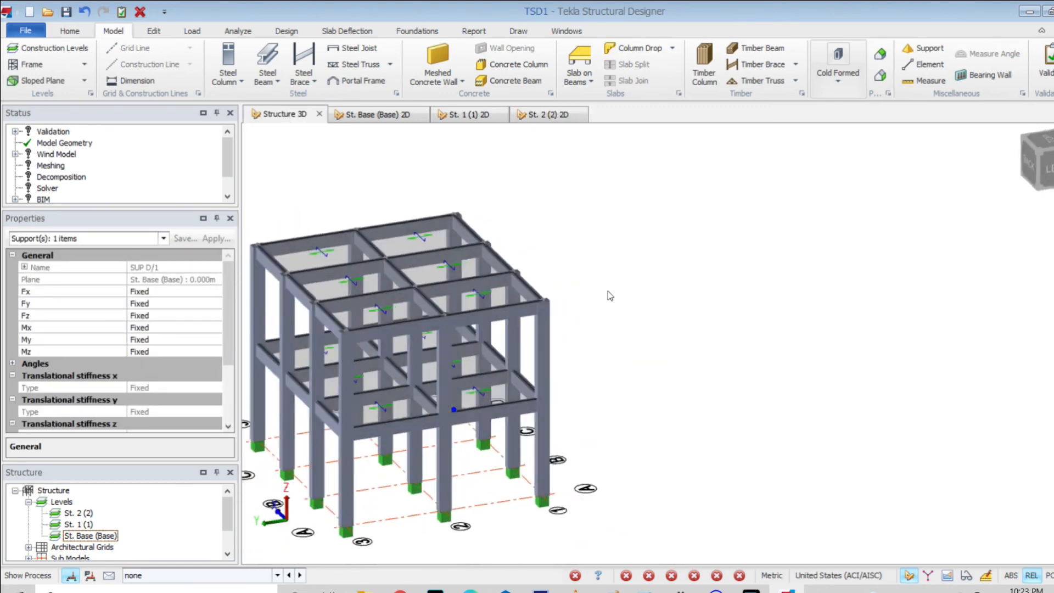
scroll(457, 346, "up", 2)
middle_click_drag(793, 259, 708, 269)
scroll(641, 279, "up", 2)
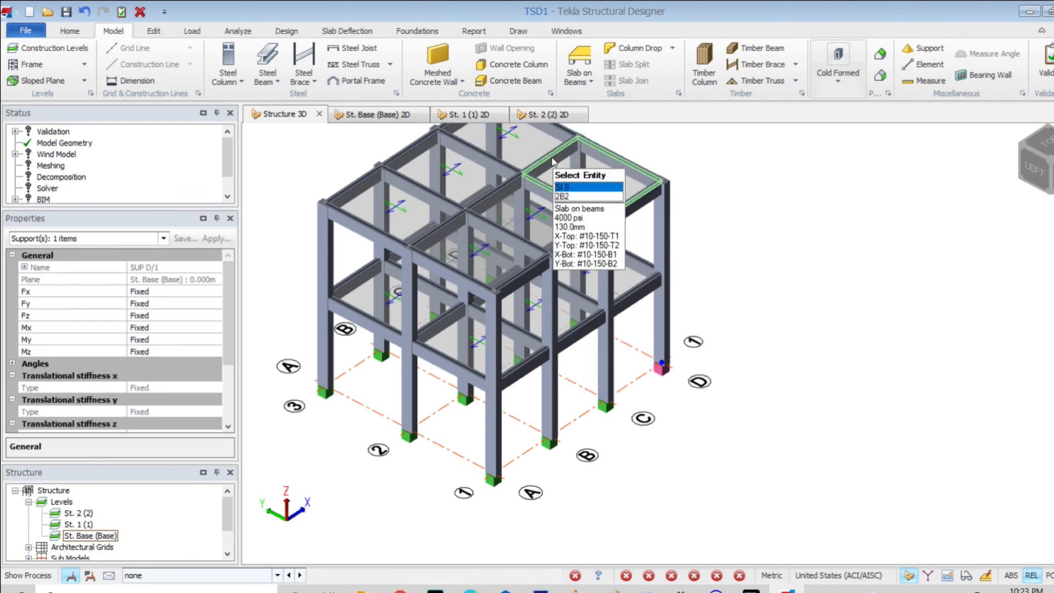
- Start a rolled steel column, open its section selection, and examine the variables required for a custom W & M section
left_click(228, 62)
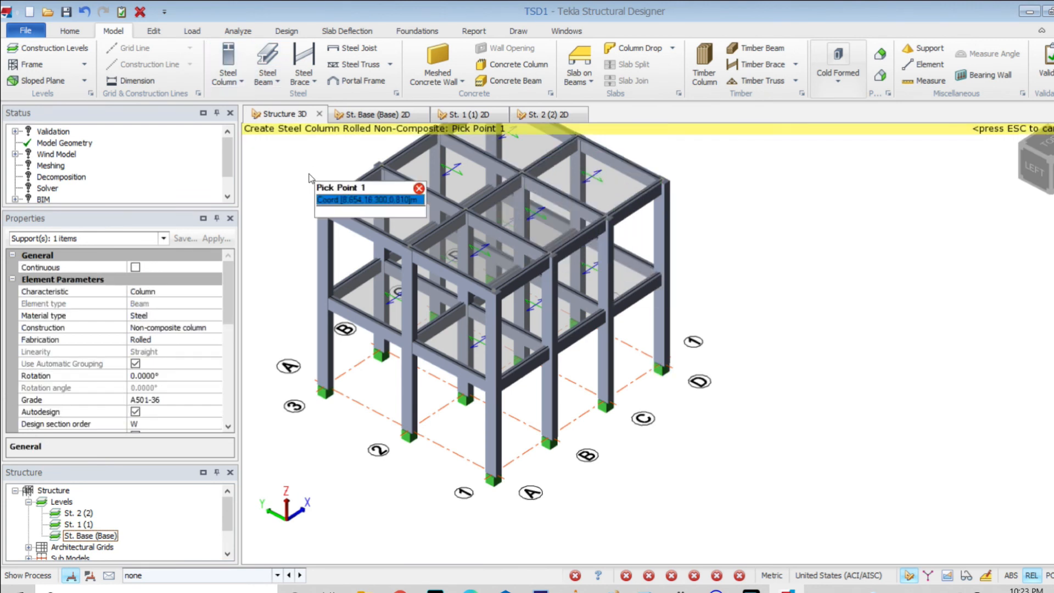
scroll(236, 286, "down", 5)
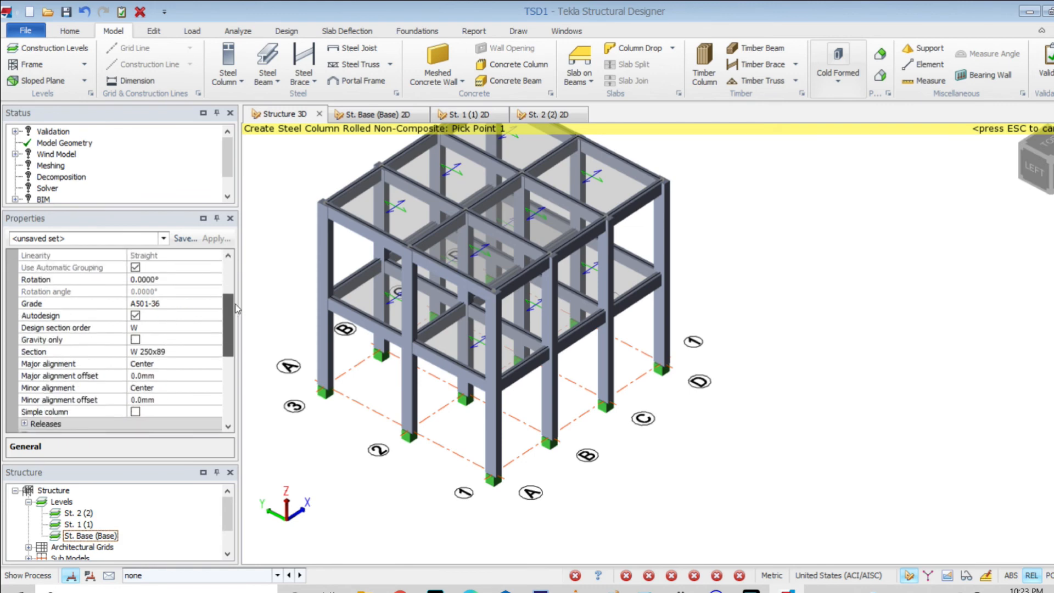
left_click(216, 388)
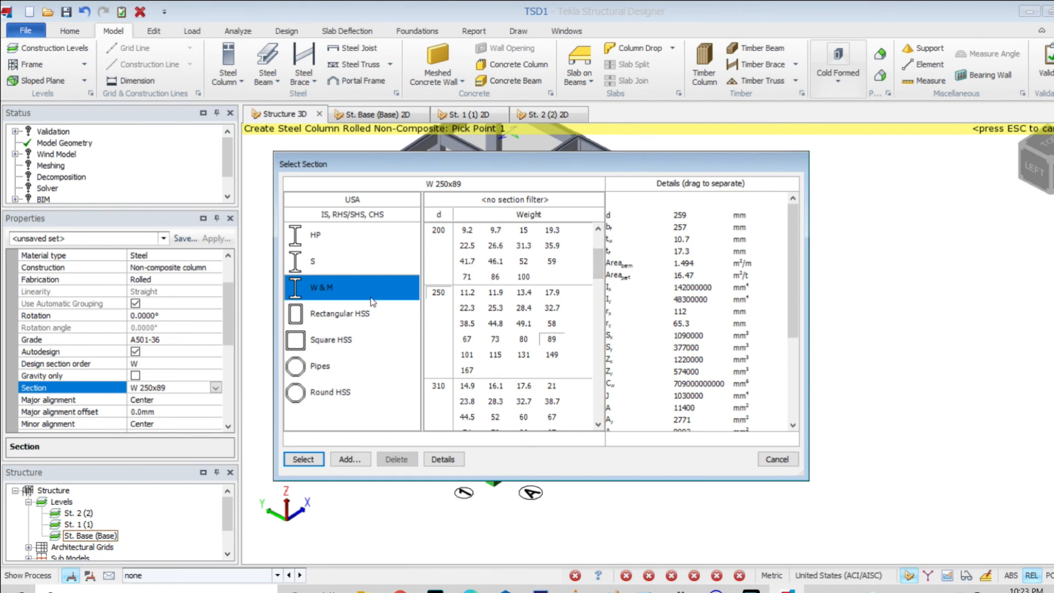
left_click(345, 461)
scroll(627, 214, "down", 10)
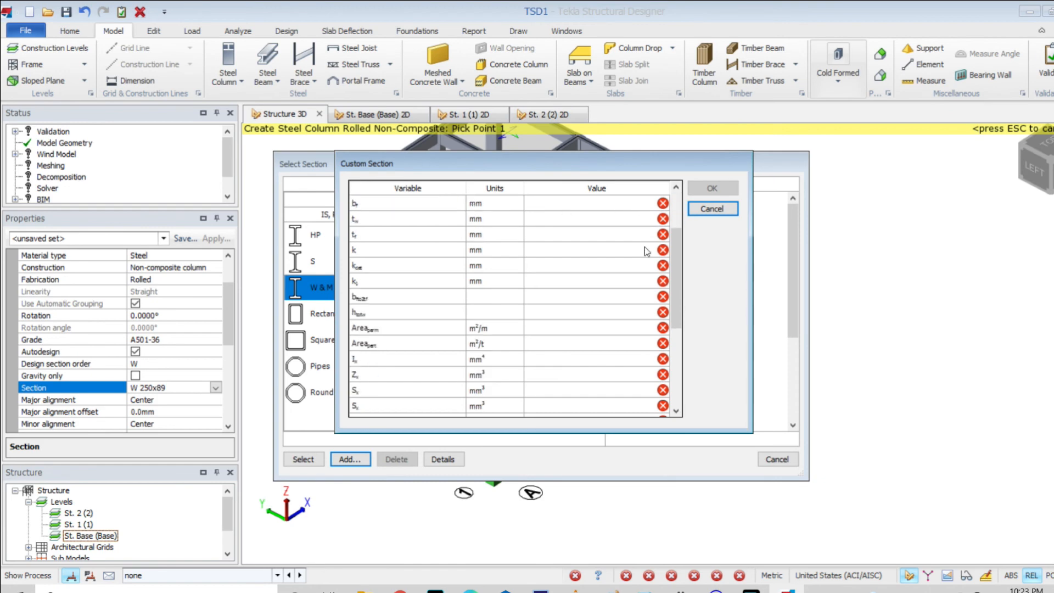
scroll(604, 247, "up", 10)
scroll(591, 276, "down", 10)
scroll(576, 281, "down", 1)
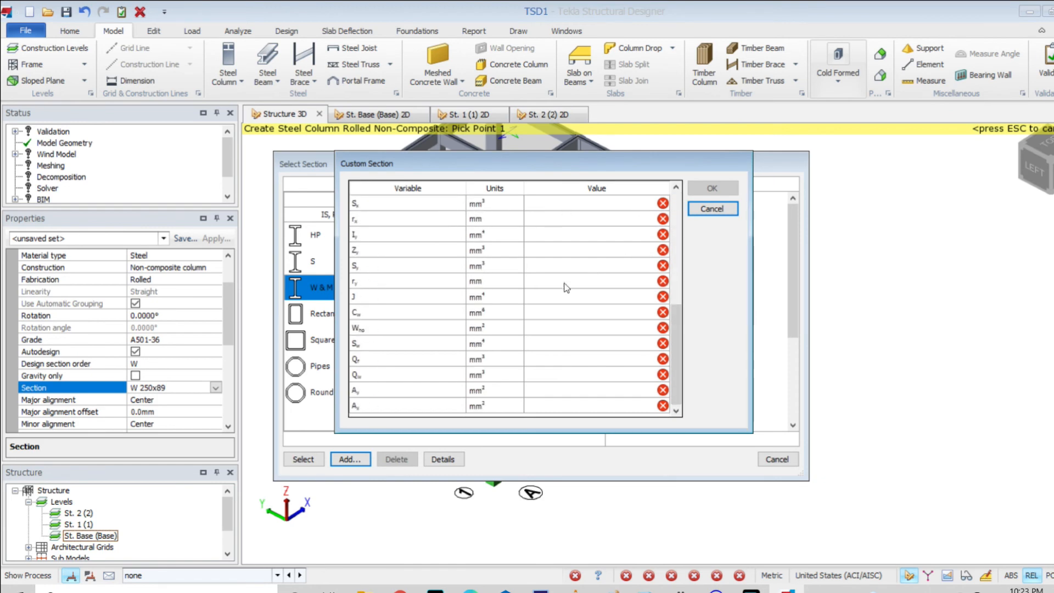
scroll(412, 256, "up", 11)
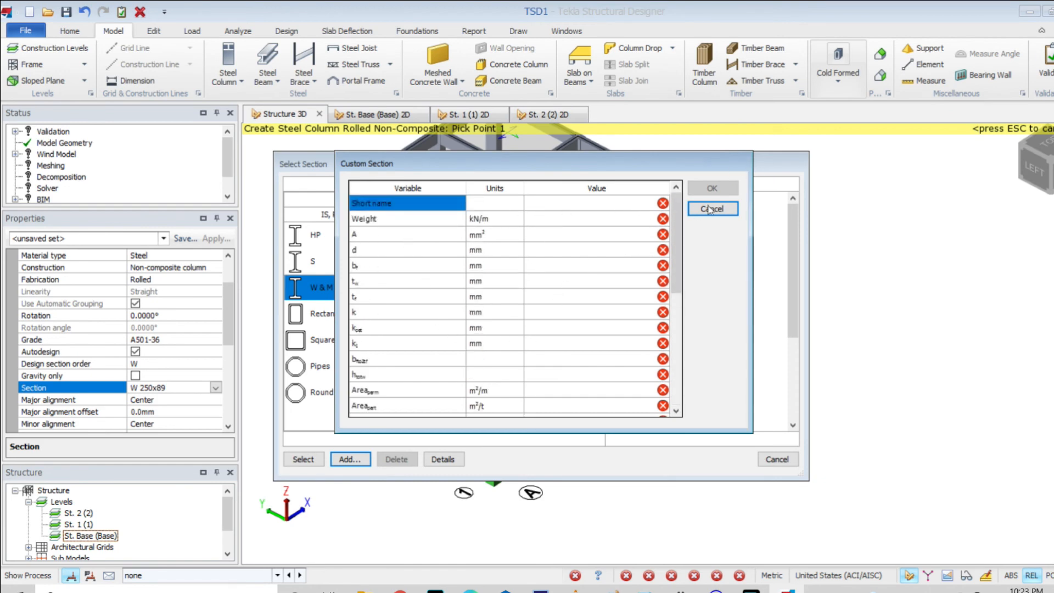
left_click(712, 208)
- Browse the available sizes in the USA section families S, W & M and HP for the steel column
left_click(365, 265)
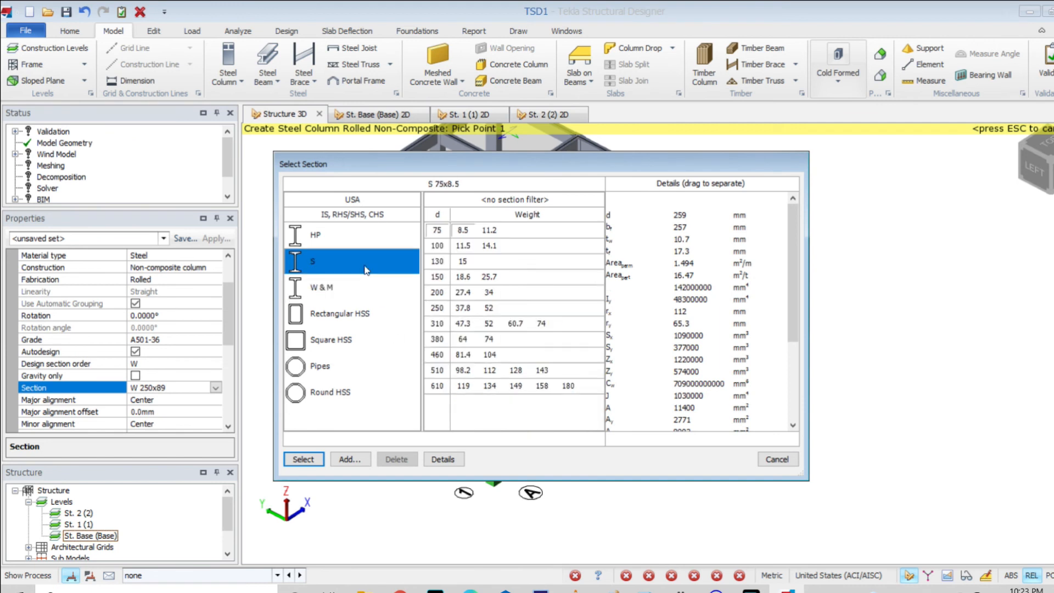
left_click(353, 290)
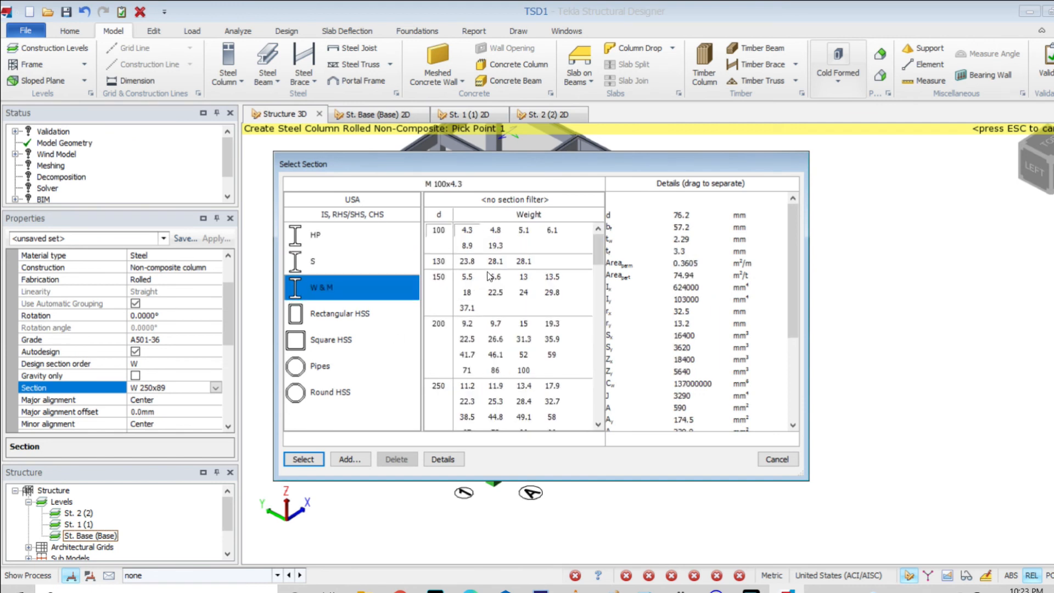
scroll(464, 282, "down", 1)
left_click(335, 268)
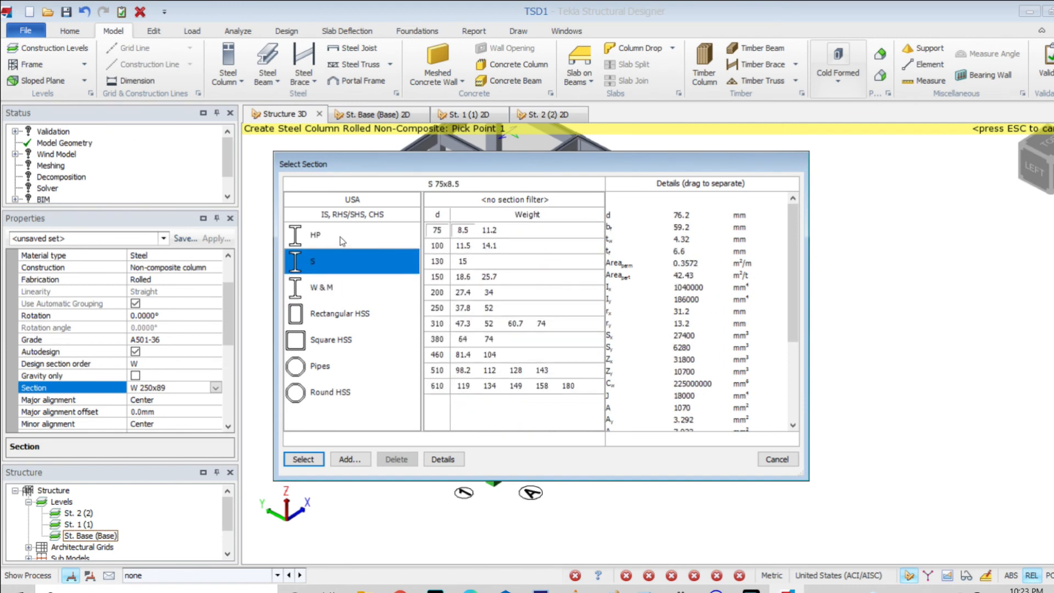
left_click(316, 235)
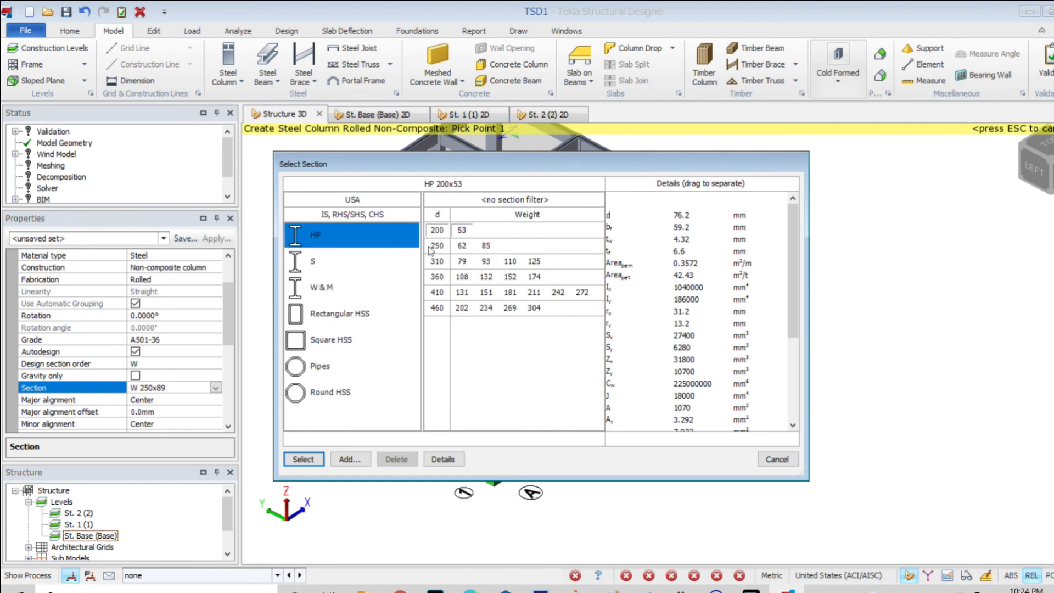
left_click(366, 312)
left_click(358, 277)
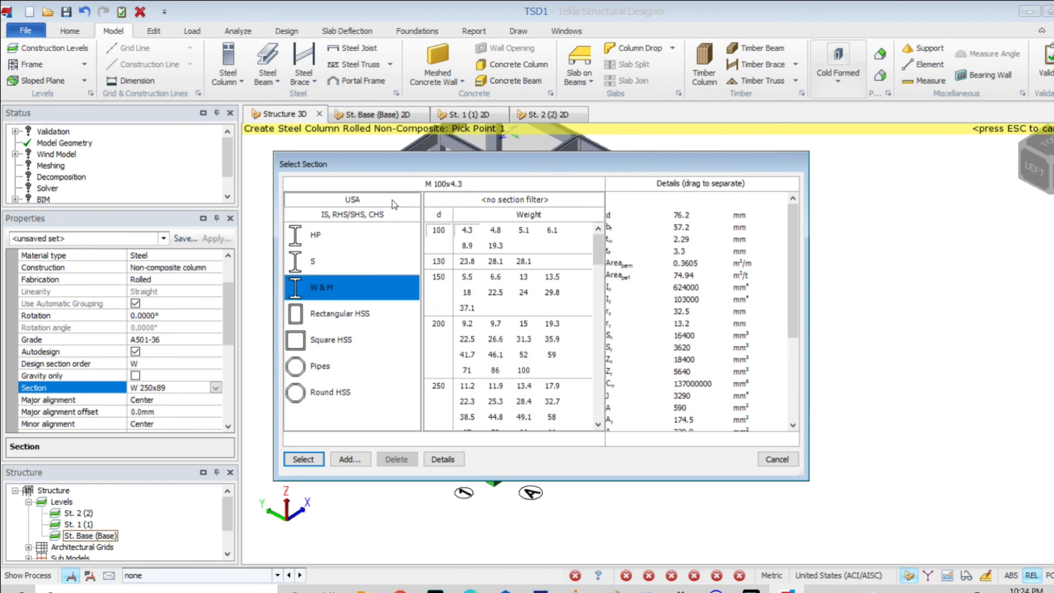
- Switch the section library to Malaysia and browse its I, UB, UC and rectangular hollow section families
left_click(346, 211)
left_click(316, 221)
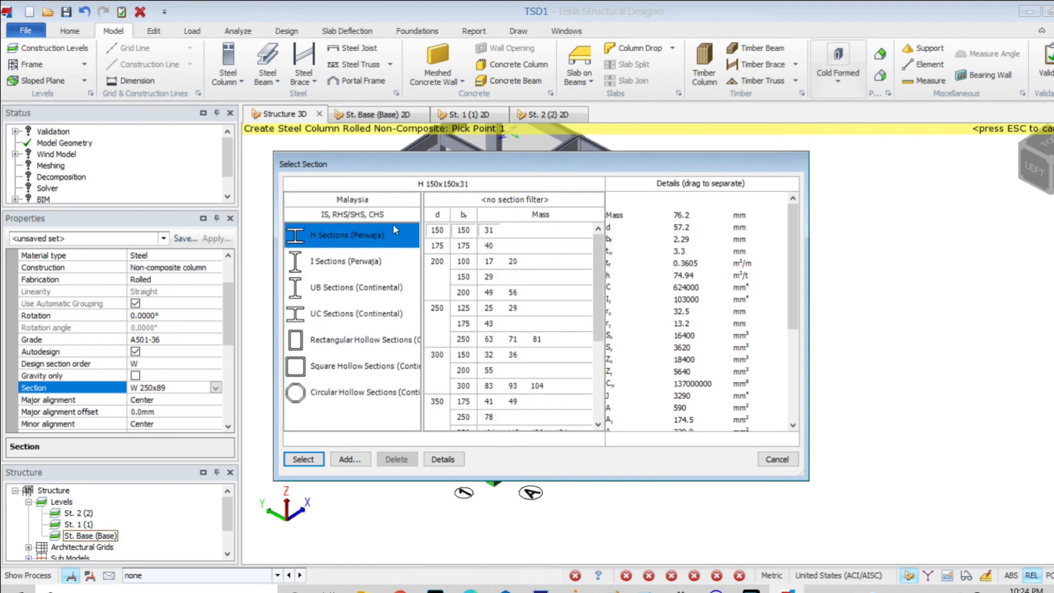
left_click(373, 265)
left_click(363, 285)
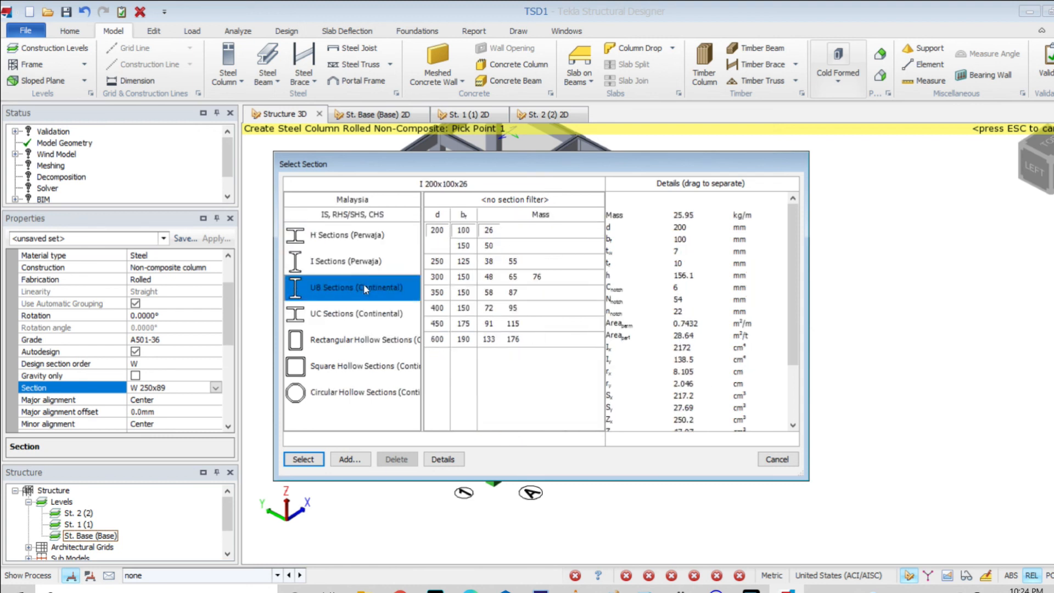
scroll(464, 299, "down", 2)
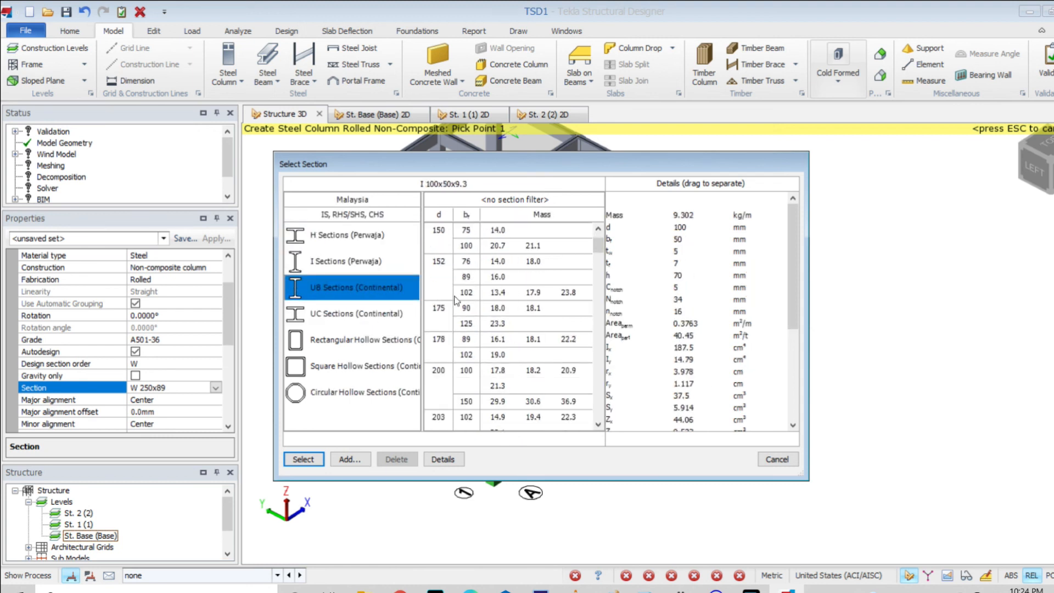
left_click(355, 304)
scroll(479, 306, "down", 1)
left_click(333, 339)
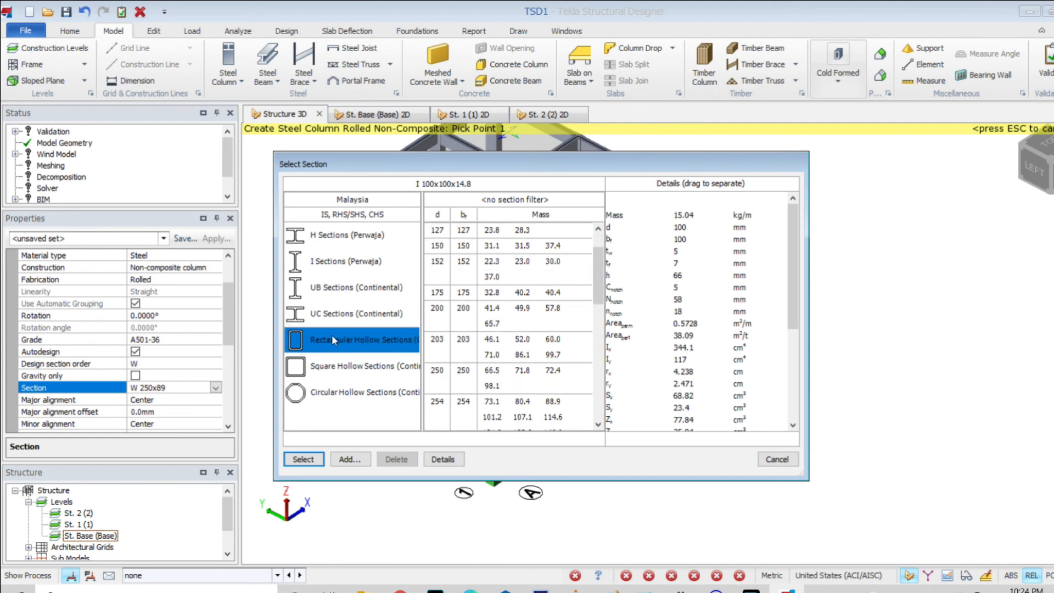
- Look through the countries offered in the section library, and close the section selection without choosing a section
left_click(407, 204)
left_click(410, 203)
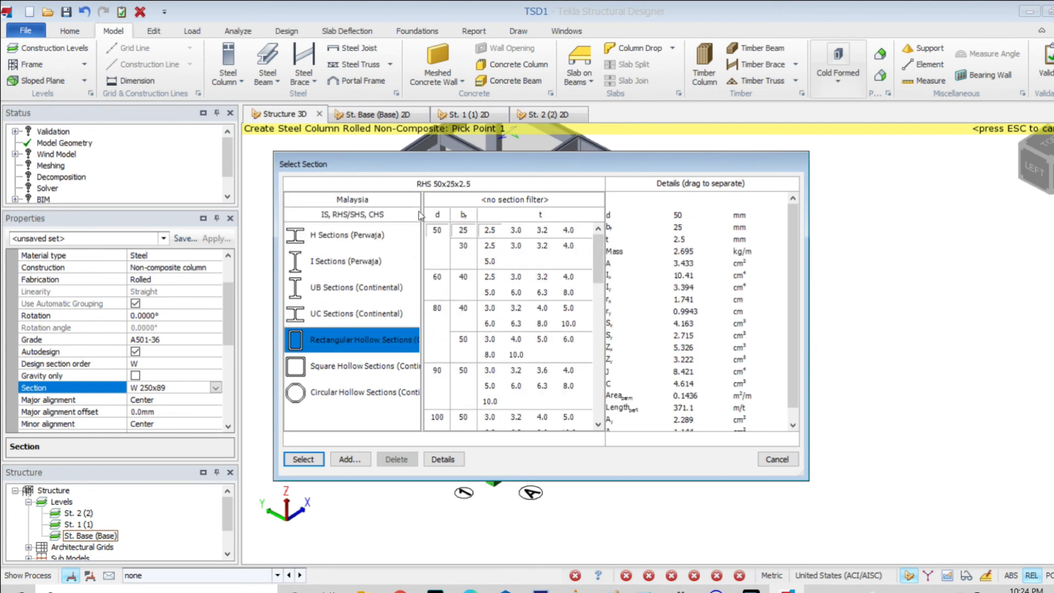
left_click(421, 213)
left_click_drag(413, 235, 415, 246)
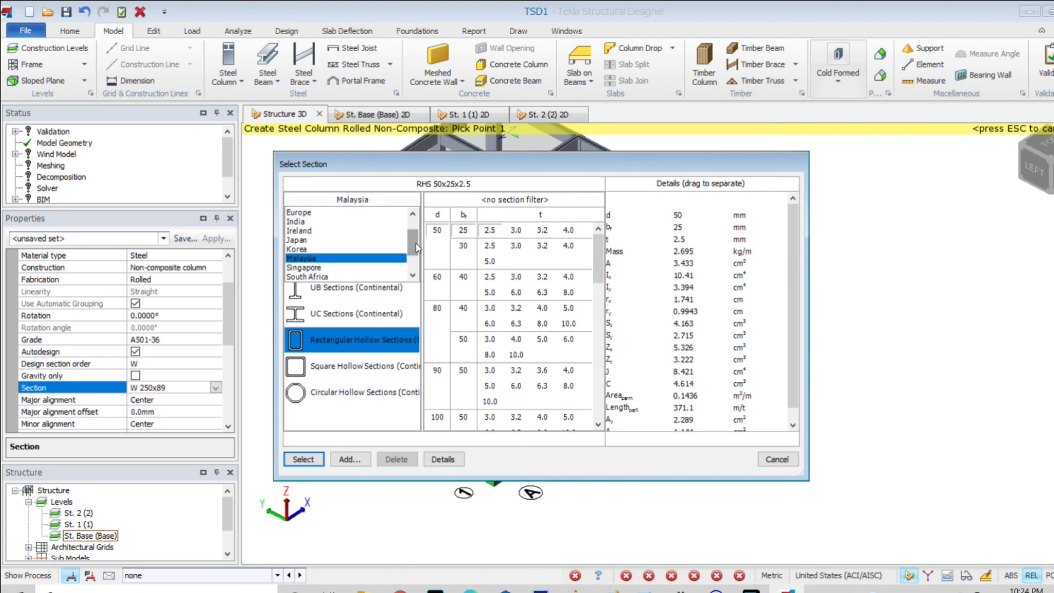
scroll(416, 242, "up", 1)
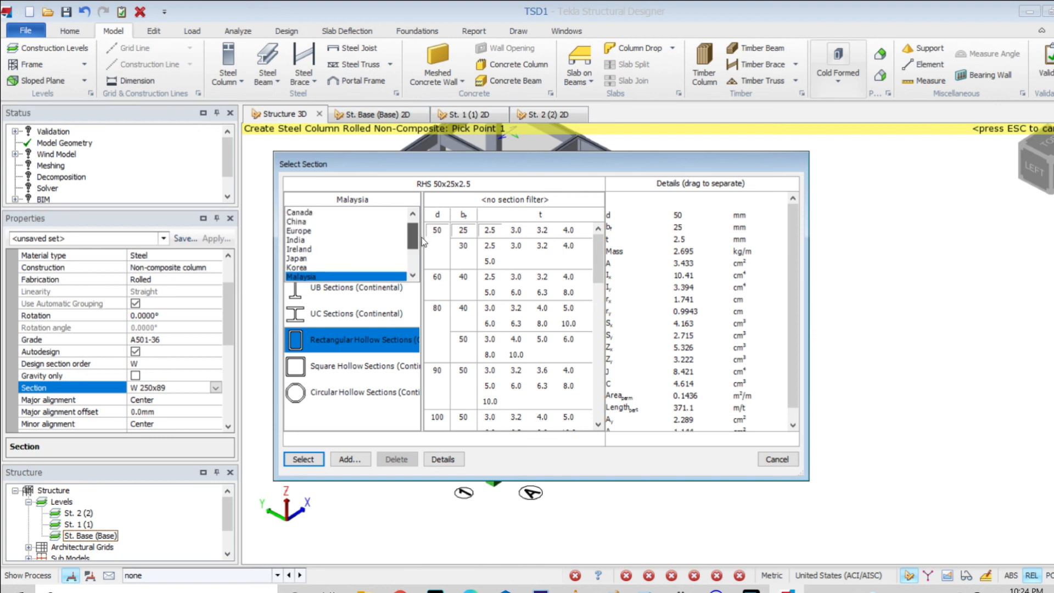
scroll(416, 243, "down", 3)
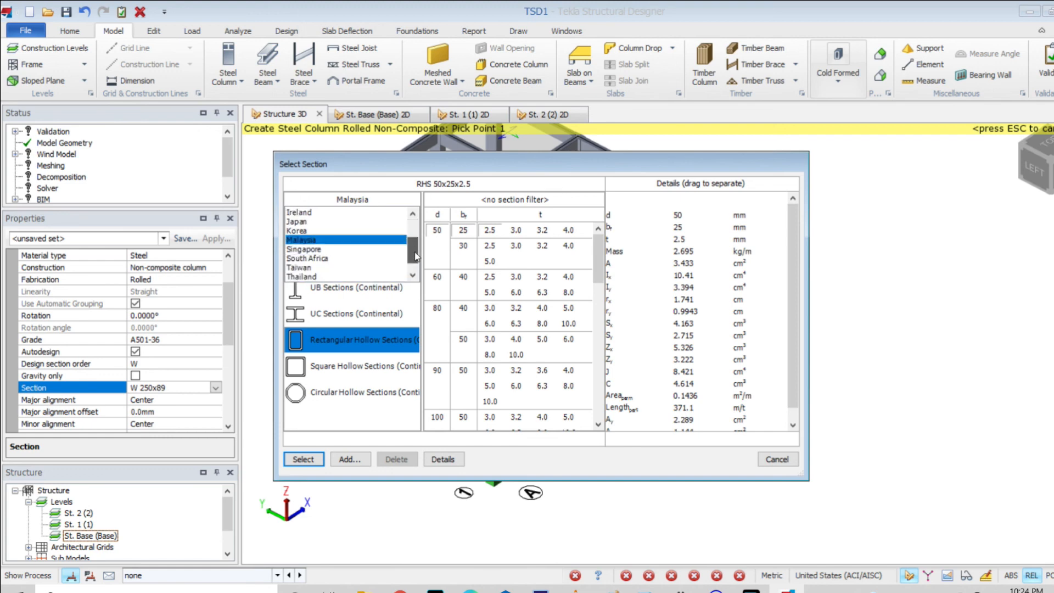
left_click(773, 459)
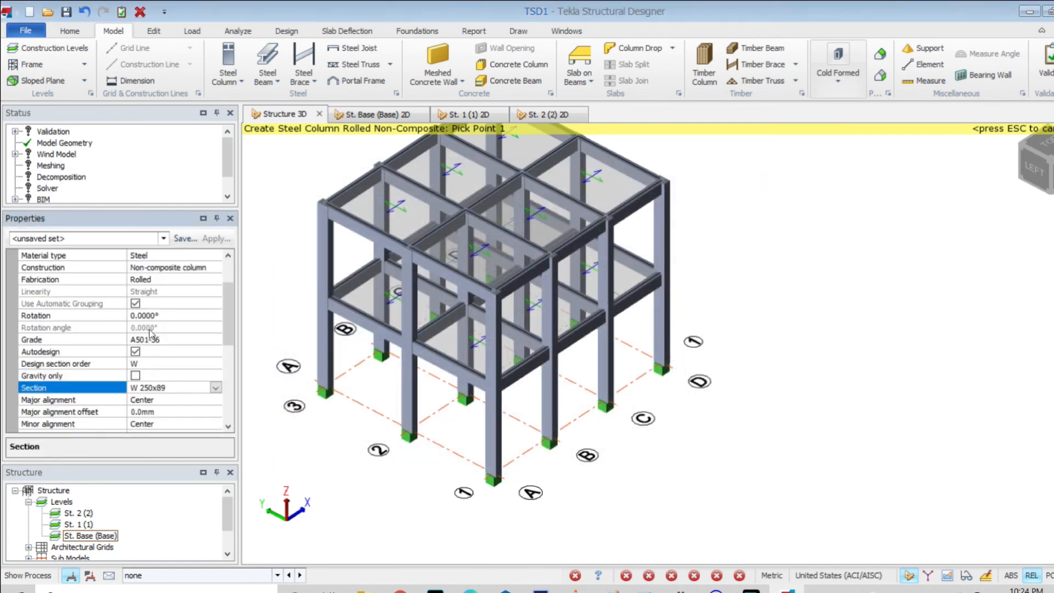
- Examine the steel column's properties from alignment to wind drift, and enable its inclusion in a seismic force resisting system
scroll(202, 331, "down", 2)
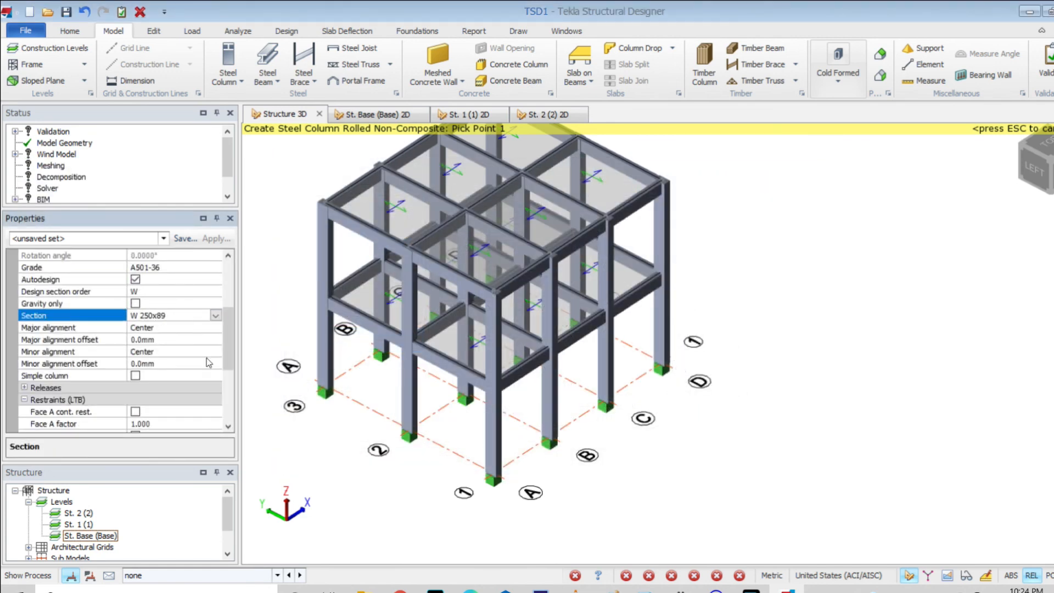
scroll(150, 345, "down", 1)
scroll(155, 329, "down", 3)
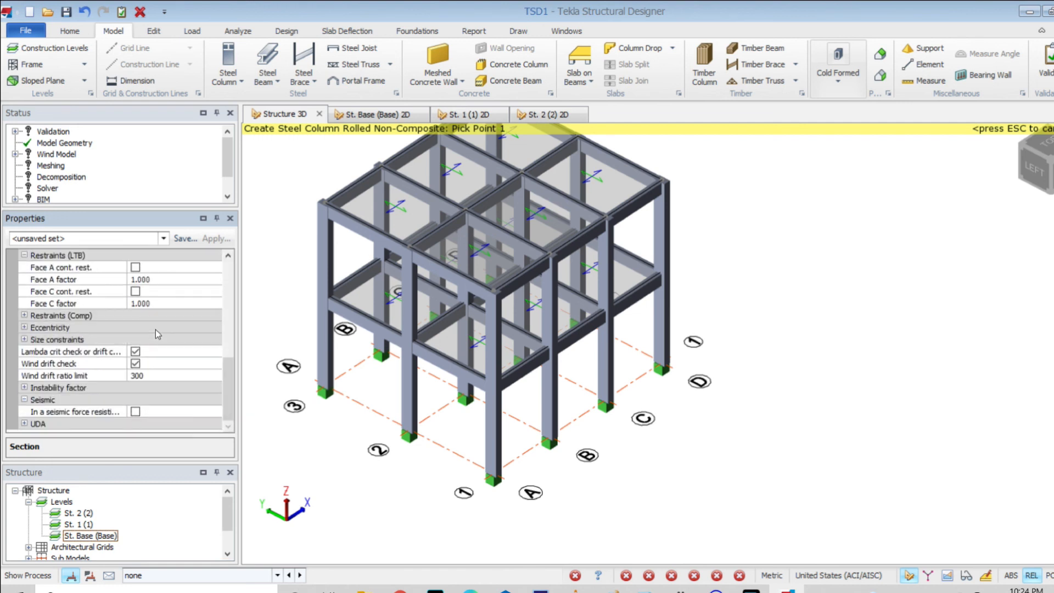
scroll(129, 392, "up", 4)
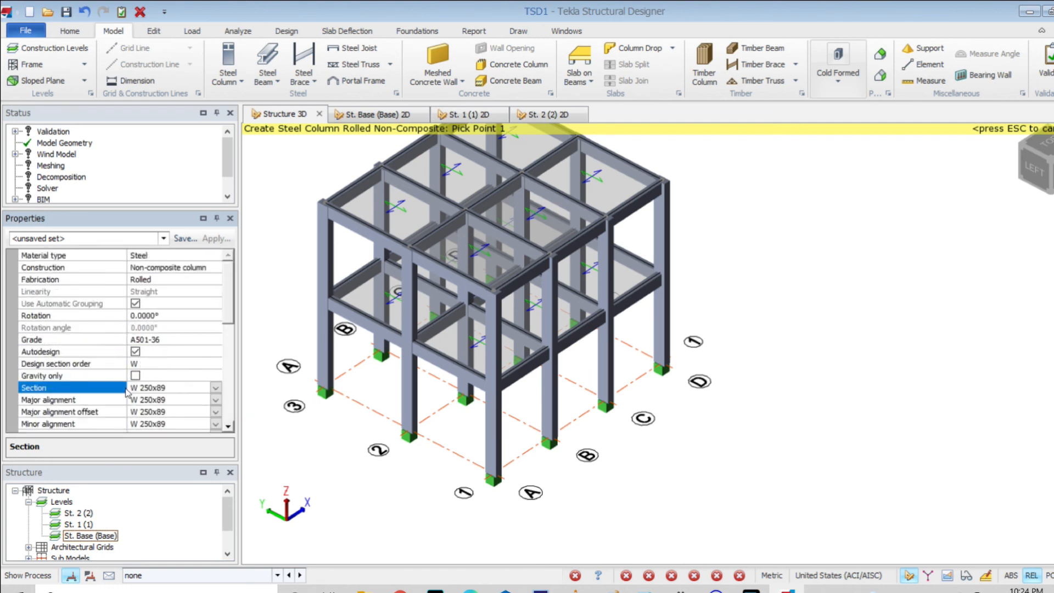
scroll(136, 392, "down", 4)
left_click(135, 412)
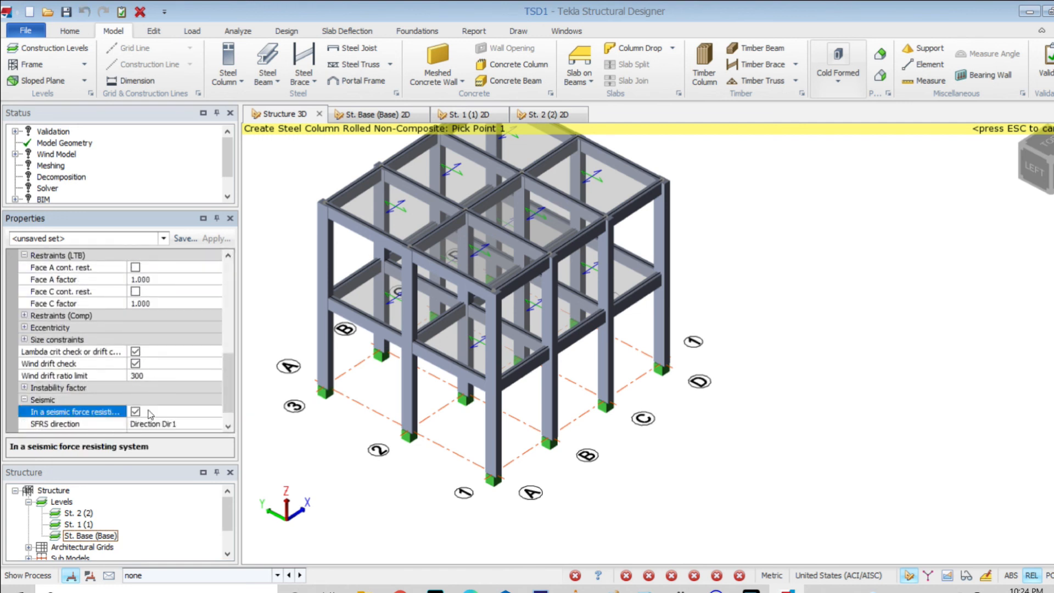
left_click_drag(226, 388, 229, 291)
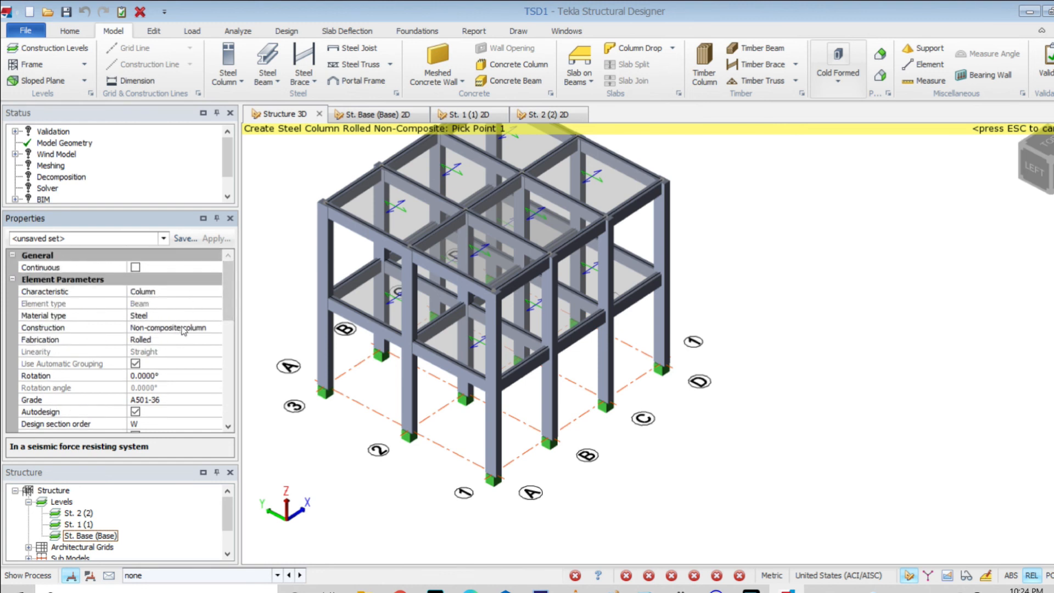
scroll(471, 257, "down", 2)
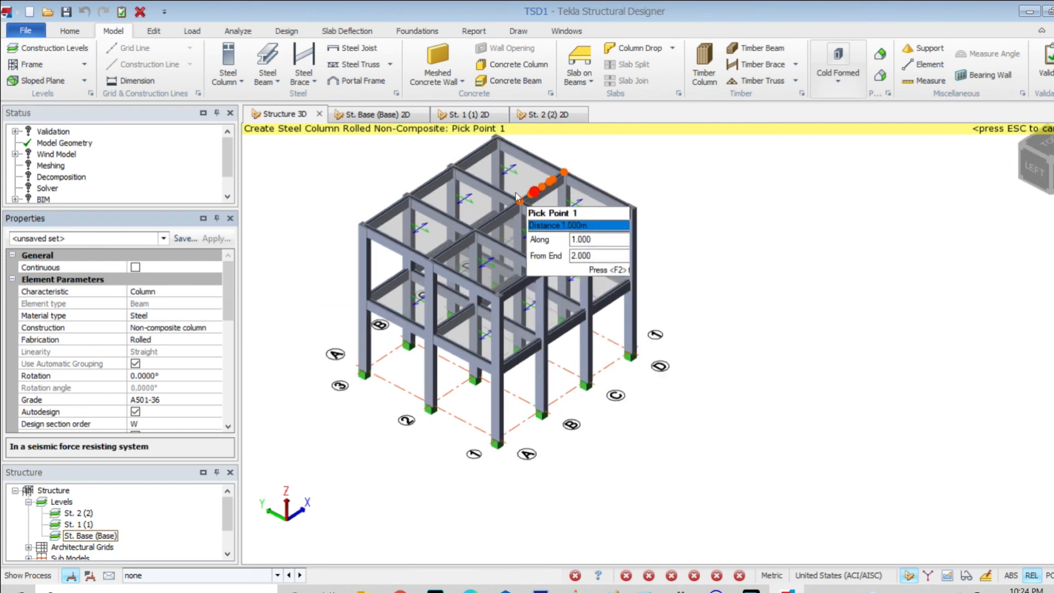
- Start a steel truss, preview the available shapes from Pitched Roof to Sloped Truss, and close the wizard without creating one
left_click(358, 64)
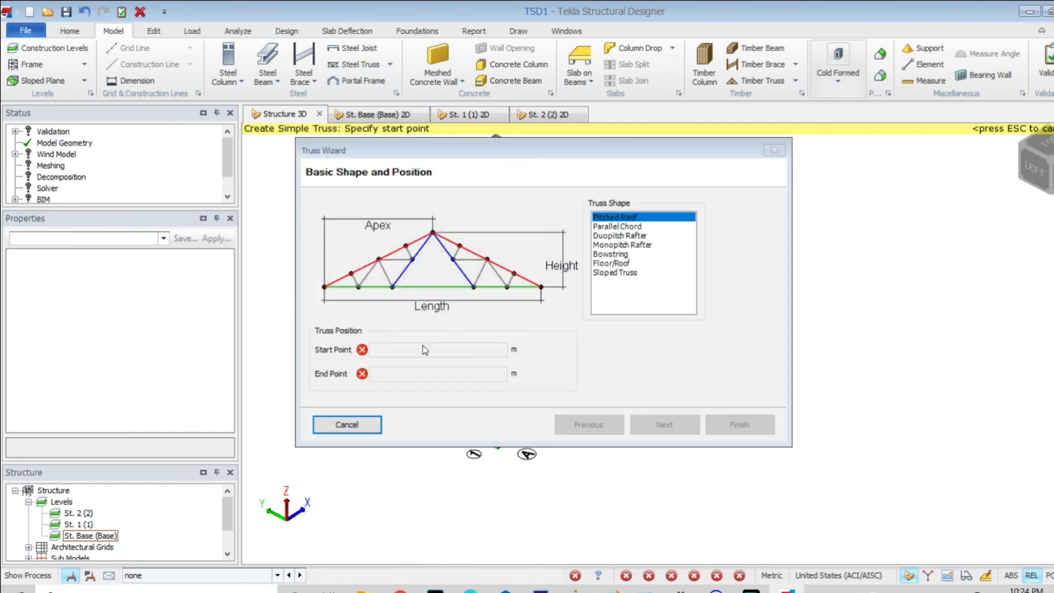
left_click(627, 236)
left_click(620, 225)
left_click(621, 243)
left_click(621, 255)
left_click(617, 274)
left_click(613, 253)
left_click(617, 236)
left_click(619, 226)
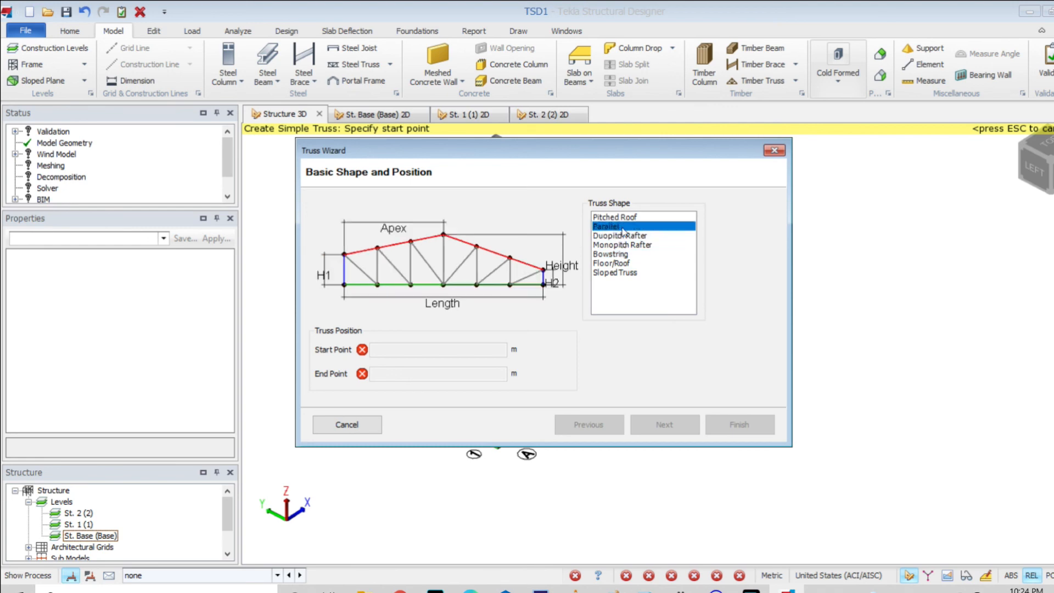
left_click(632, 218)
left_click(773, 150)
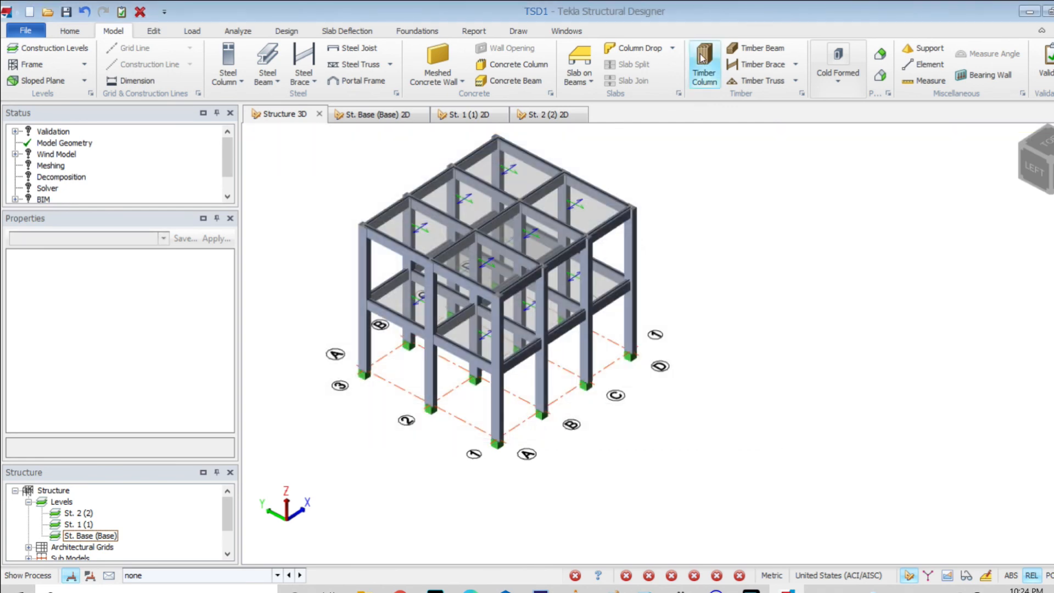
- Start a timber column, examine its element properties, and leave the command without placing a column
left_click(704, 64)
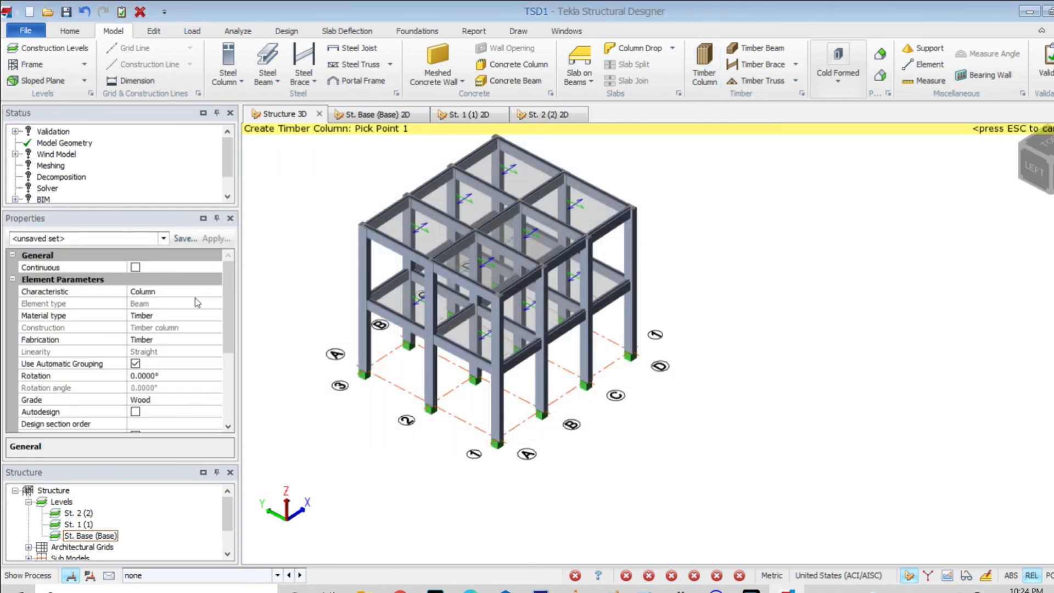
left_click_drag(230, 291, 203, 272)
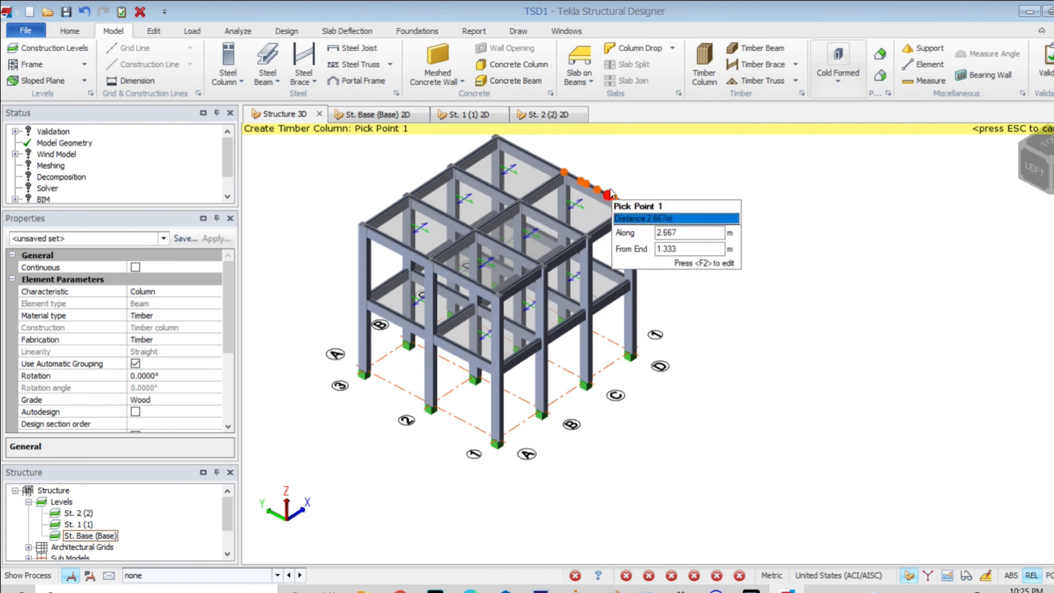
key("Escape")
scroll(608, 185, "down", 4)
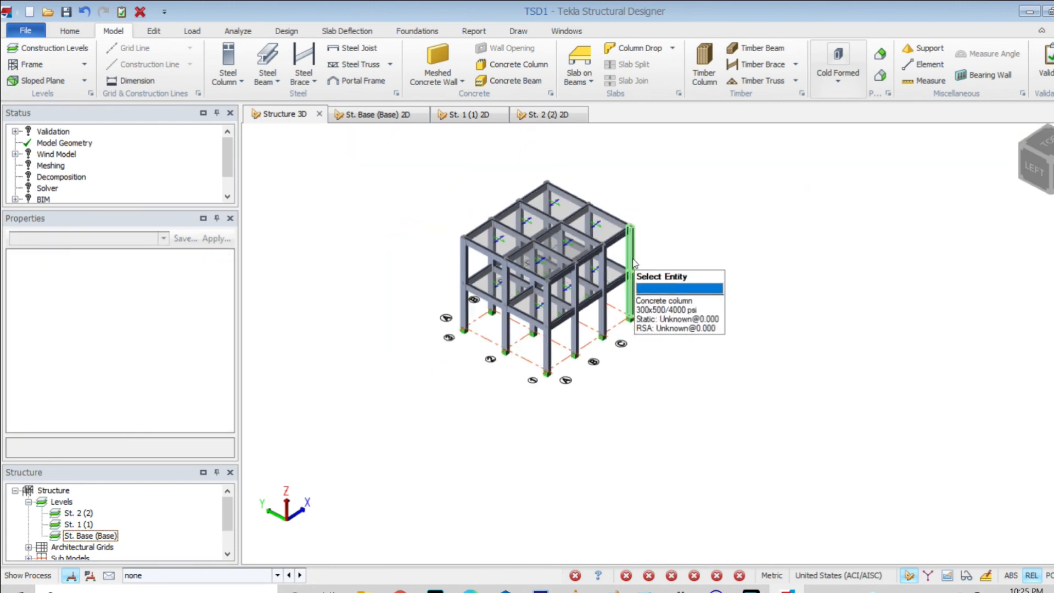